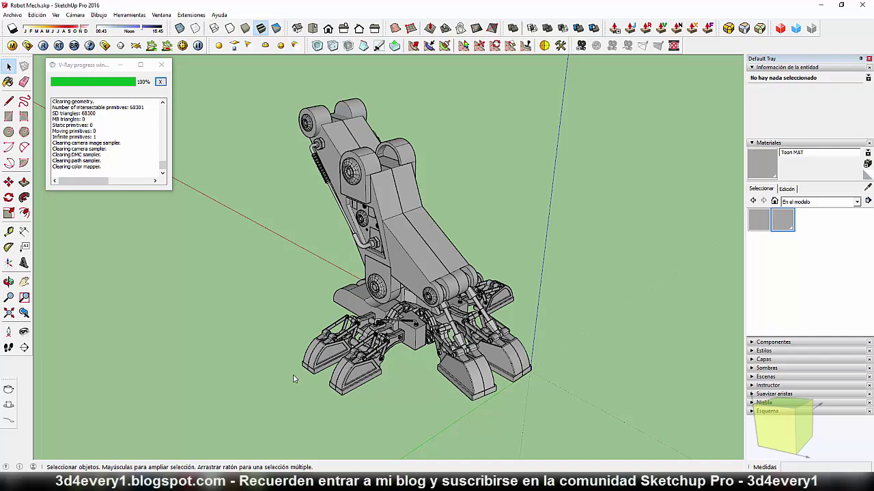
Orbit and zoom down to ground level beside the robot's foot base
middle_click_drag(244, 373, 293, 320)
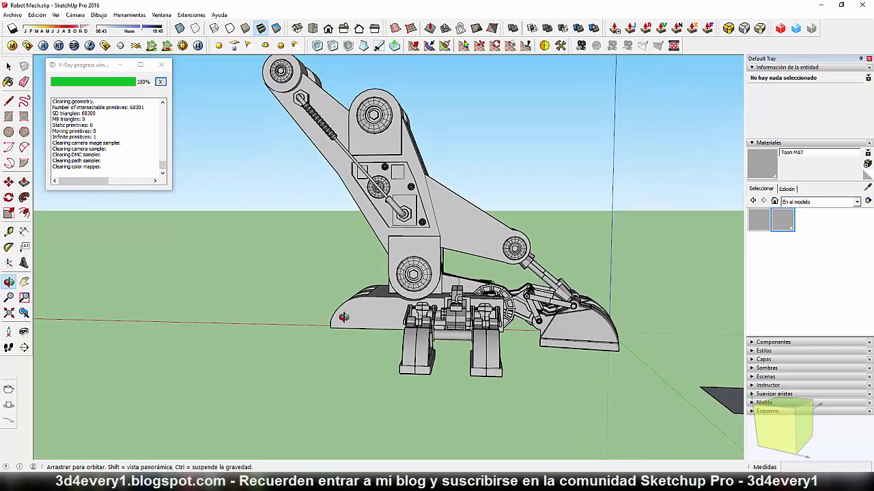
scroll(294, 321, "up", 5)
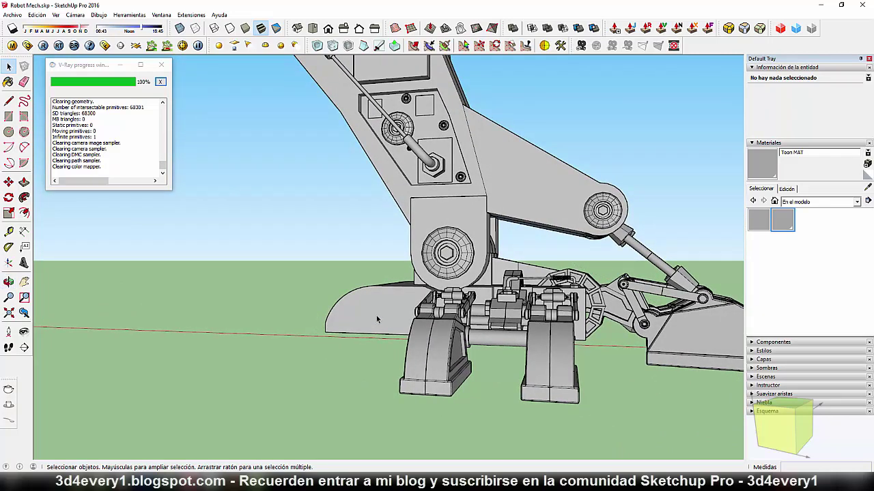
Draw an upright rectangle beside the robot's foot base
key("r")
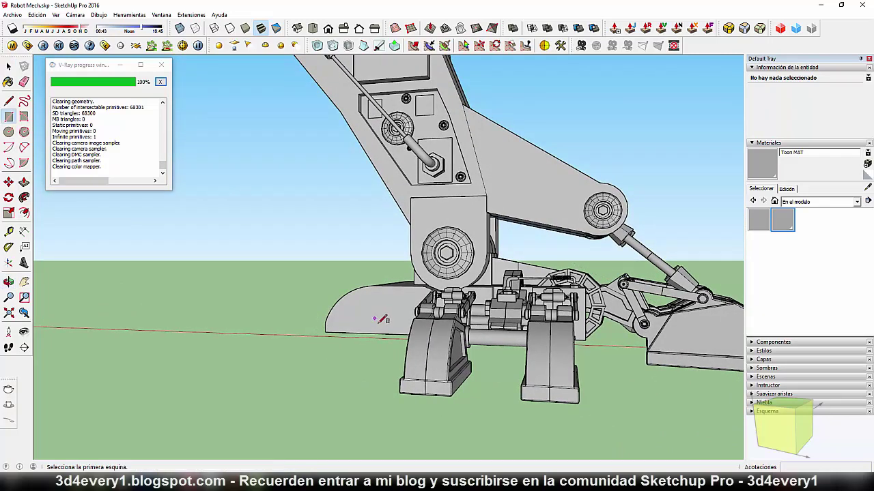
left_click(374, 333)
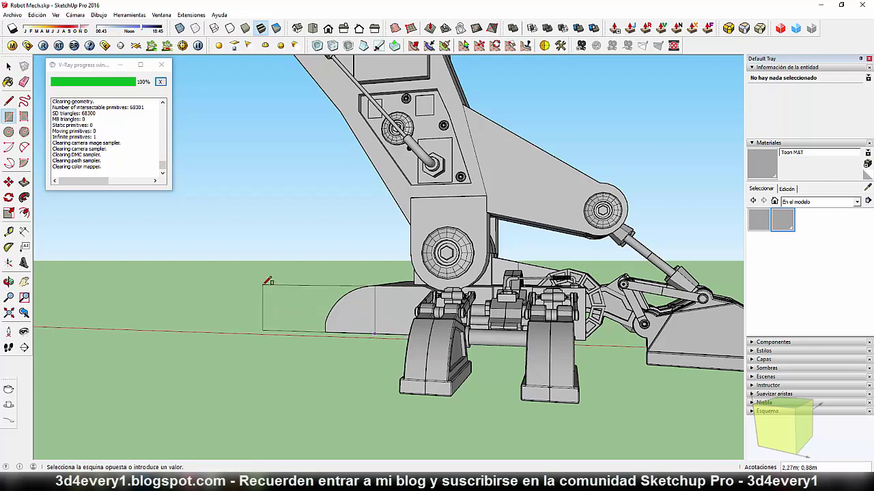
left_click(267, 282)
middle_click_drag(297, 311, 298, 322)
Move the rectangle about 1.37 m to the left, clear of the foot
key("space")
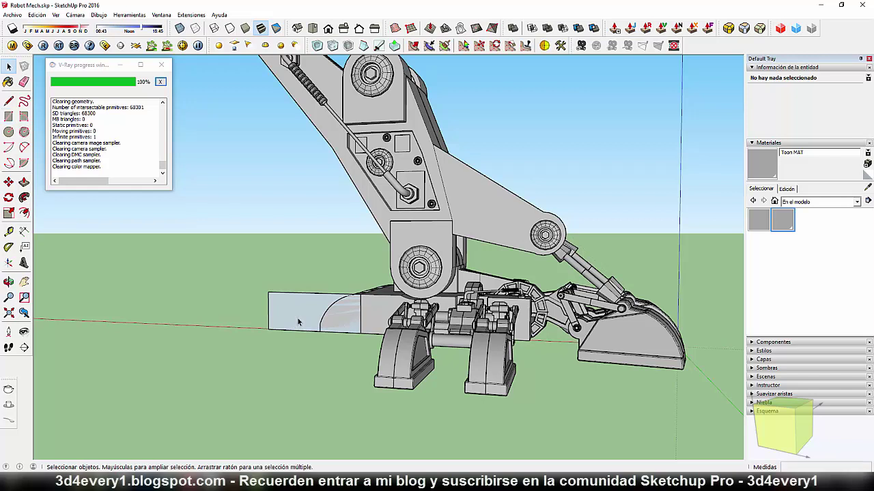
double_click(298, 322)
key("q")
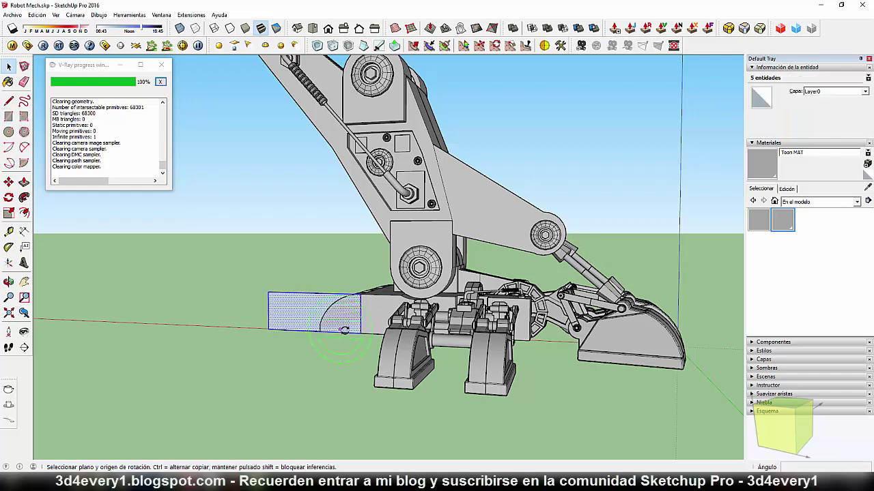
key("m")
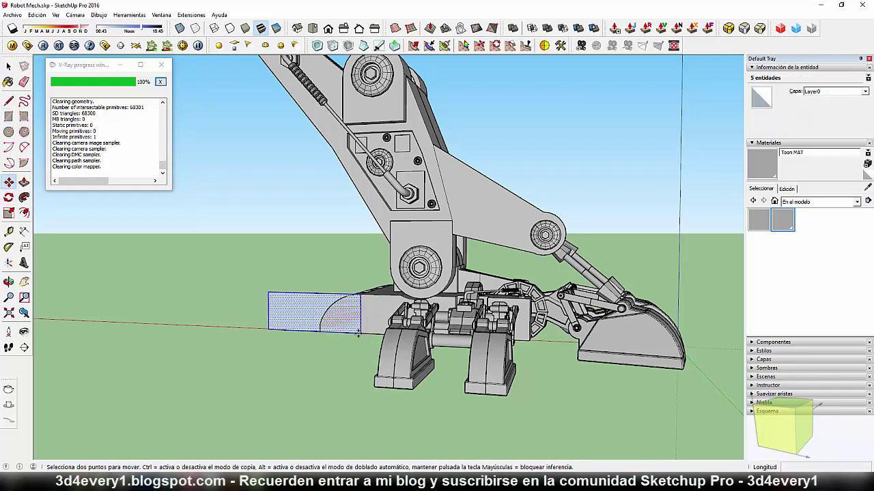
left_click(358, 332)
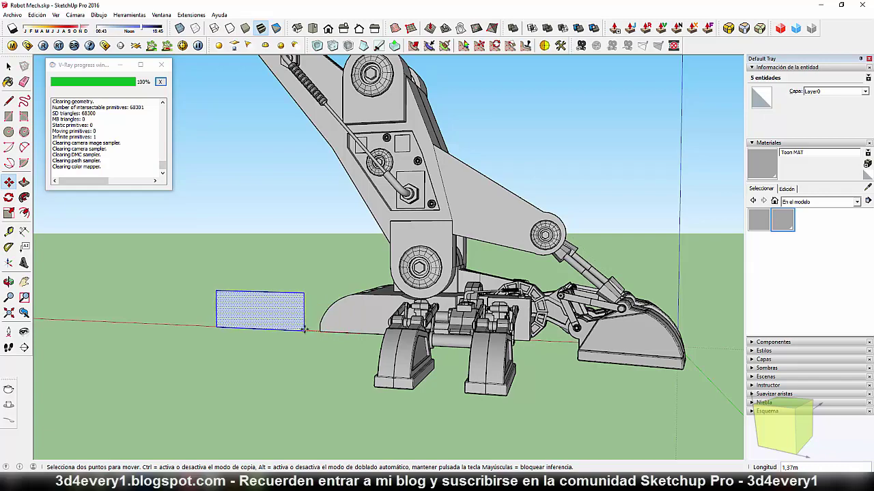
left_click(305, 330)
middle_click_drag(183, 306, 485, 366)
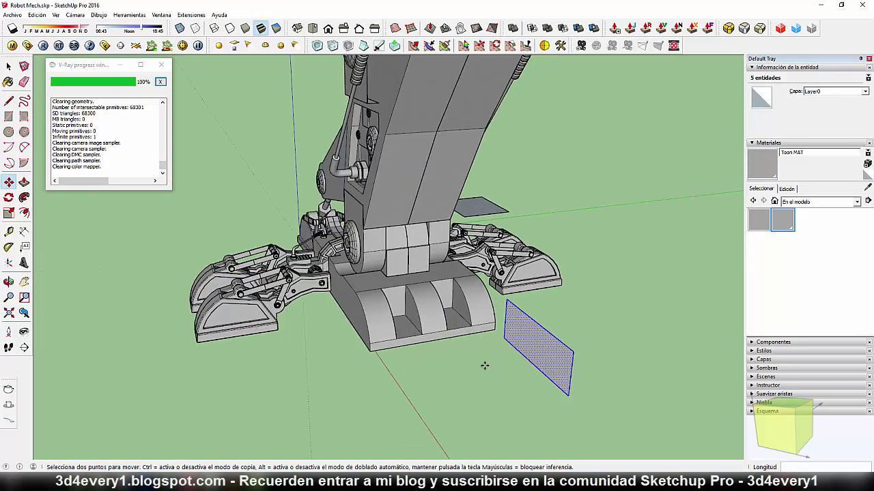
Push/pull the rectangle out into a box beside the foot
key("p")
left_click(526, 347)
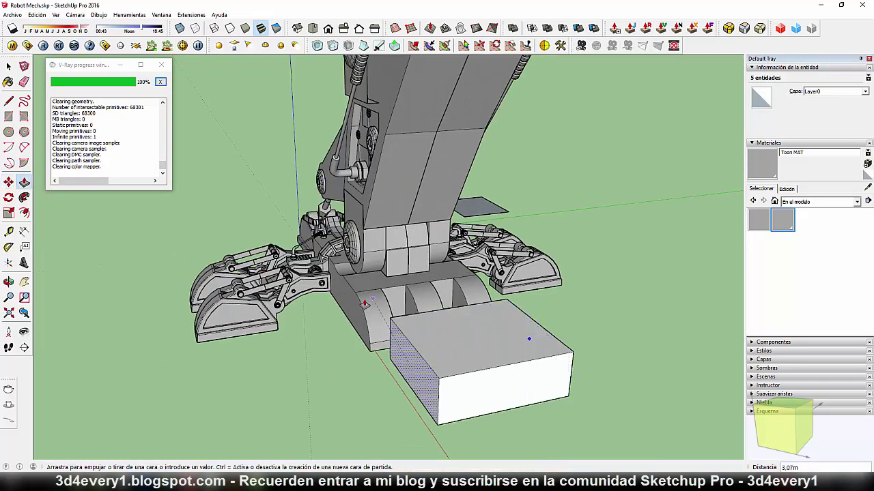
left_click(355, 297)
scroll(370, 306, "down", 3)
mouse_move(371, 306)
middle_mouse_down()
mouse_move(444, 360)
mouse_move(279, 321)
mouse_move(357, 342)
mouse_move(288, 340)
middle_mouse_up()
scroll(288, 339, "up", 3)
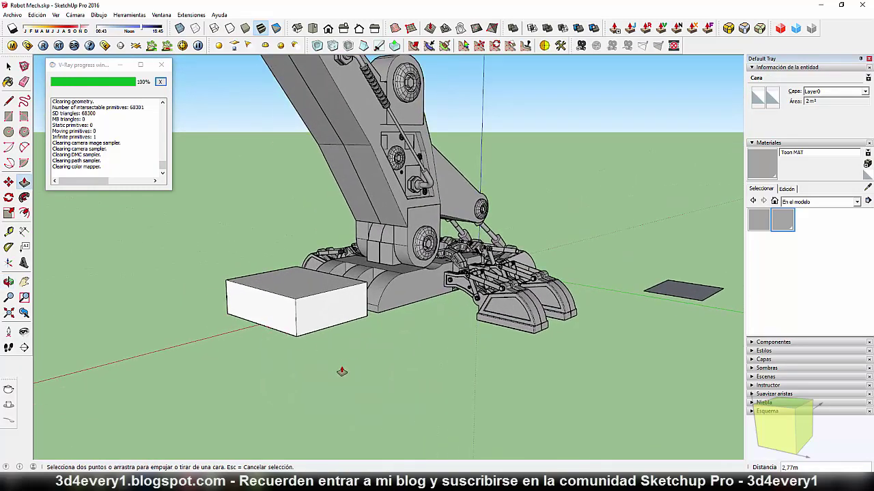
mouse_move(342, 372)
middle_mouse_down()
mouse_move(462, 375)
mouse_move(348, 361)
mouse_move(369, 370)
middle_mouse_up()
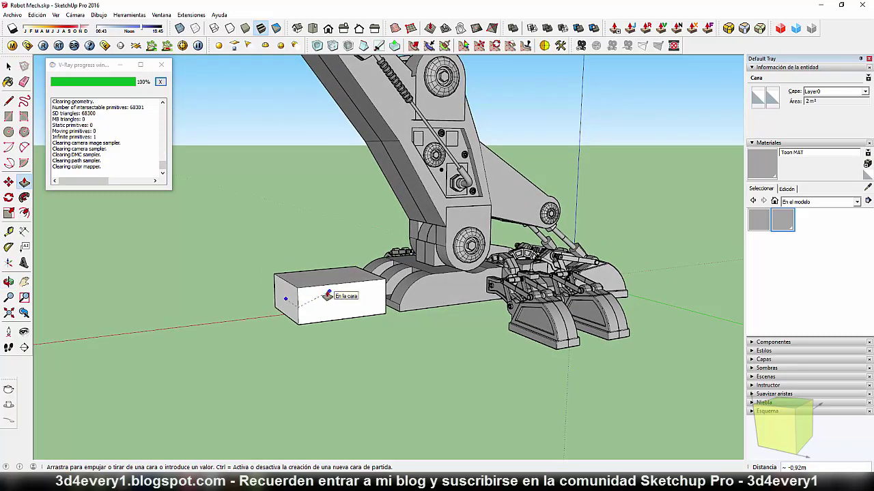
Adjust the box's end face so the box is 1.49 m long
left_click(289, 304)
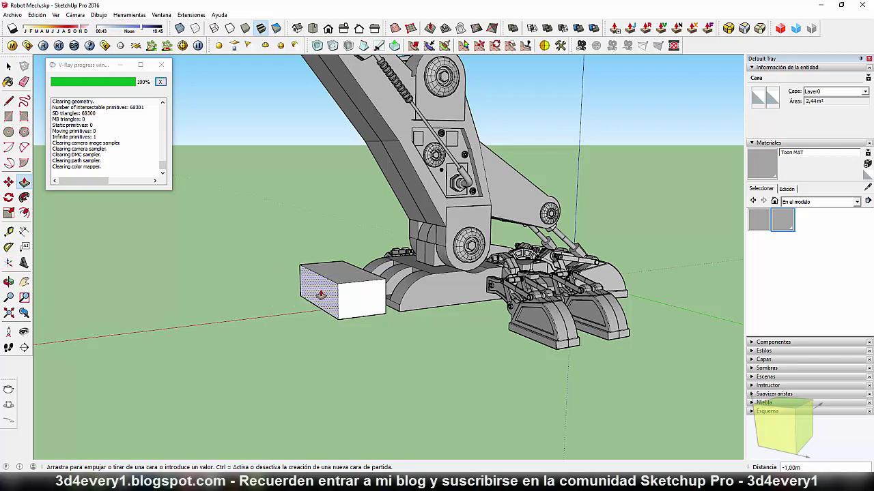
left_click(320, 294)
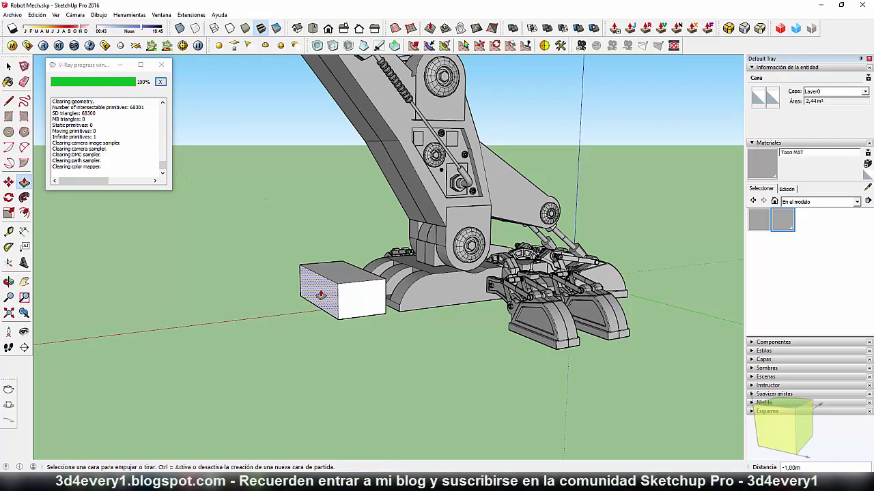
left_click(321, 295)
scroll(244, 300, "down", 2)
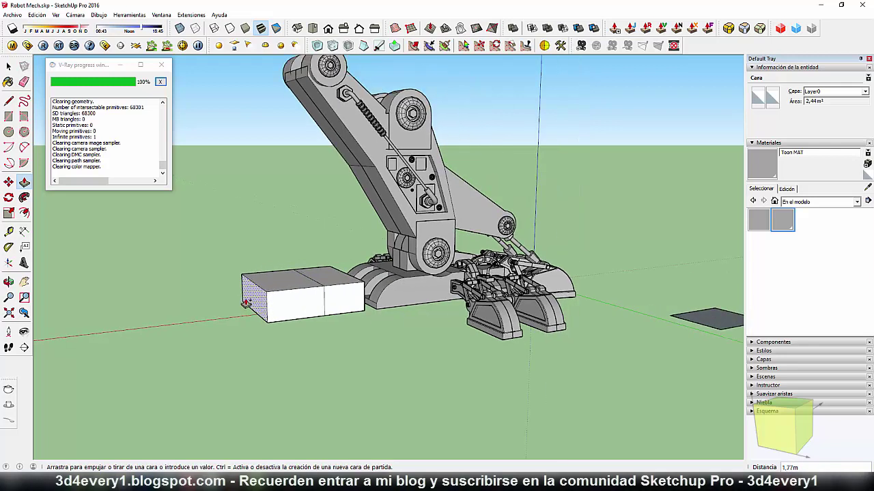
left_click(243, 302)
left_click(242, 302)
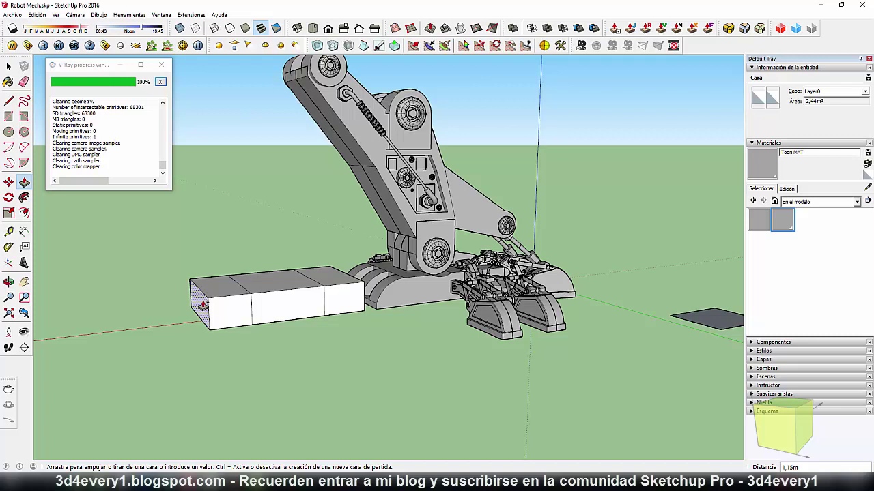
key("Escape")
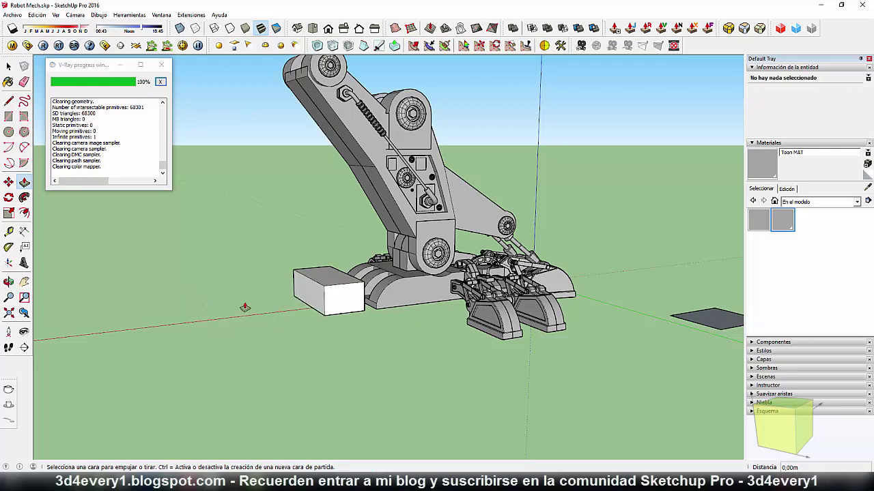
left_click(308, 299)
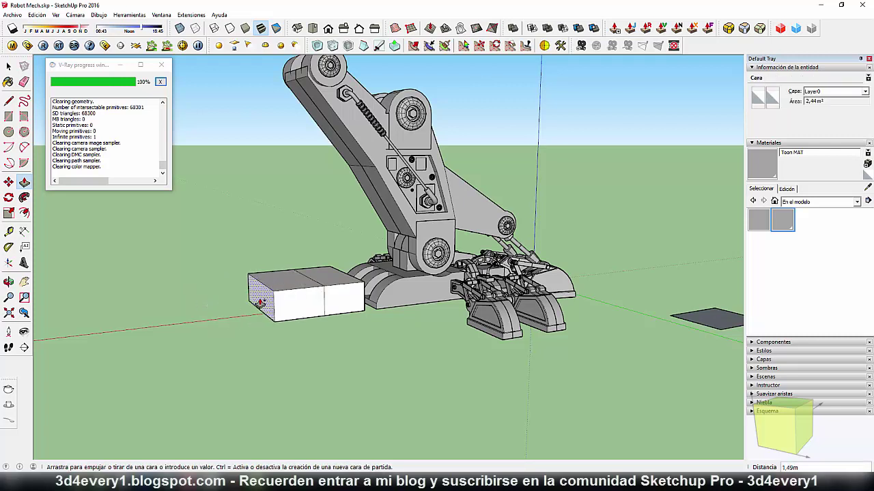
Draw a 2-point arc on the box's side face from the top edge to the lower corner
mouse_move(312, 327)
middle_mouse_down()
mouse_move(232, 300)
mouse_move(336, 299)
middle_mouse_up()
scroll(232, 300, "up", 3)
key("a")
scroll(337, 299, "up", 1)
scroll(337, 299, "up", 2)
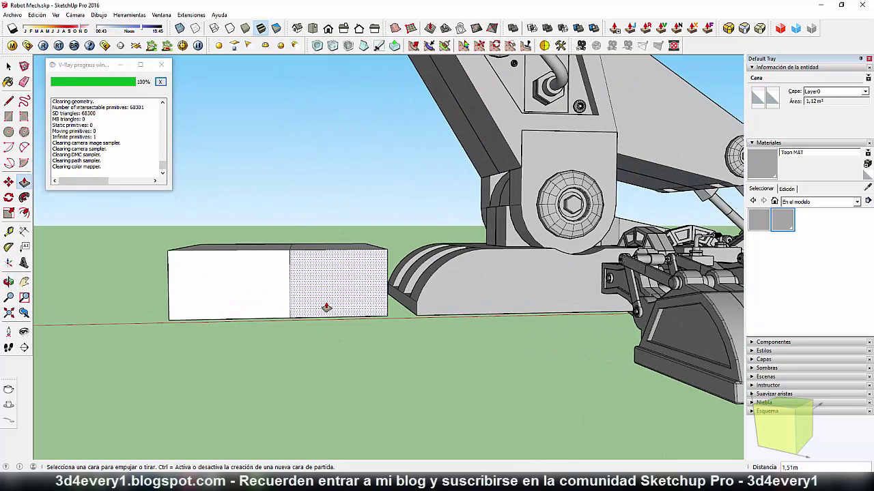
left_click(291, 249)
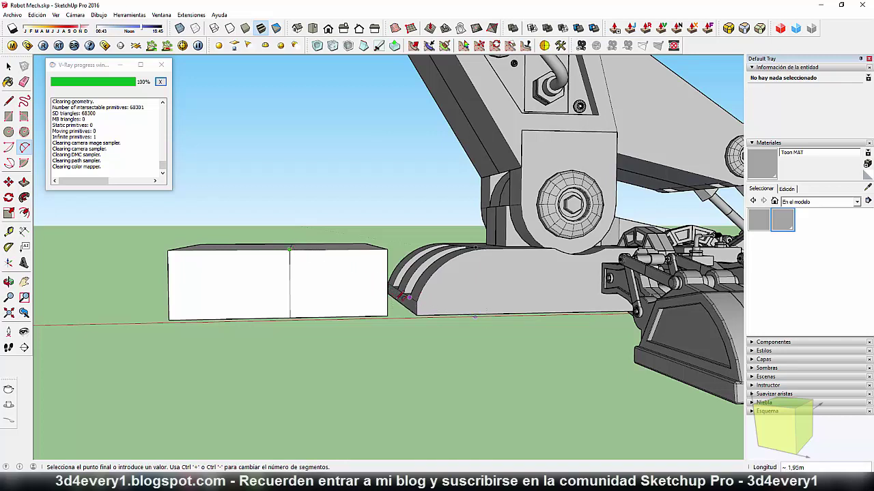
left_click(387, 300)
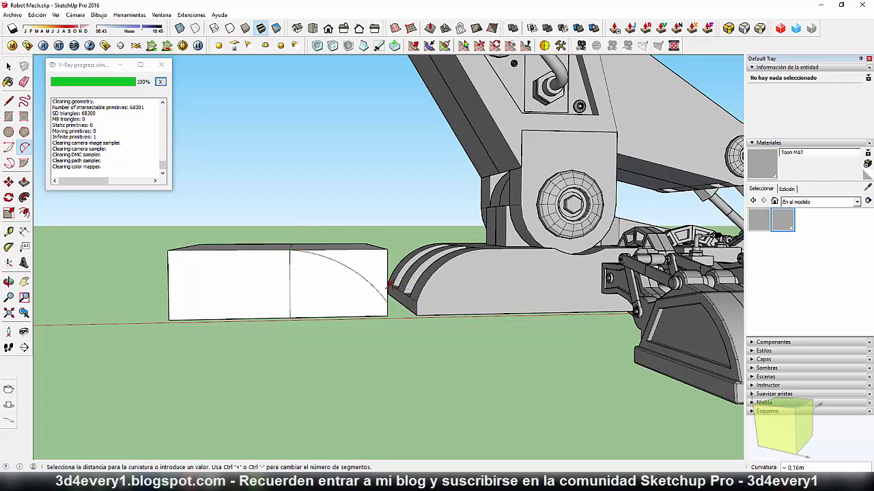
left_click(389, 285)
middle_click_drag(389, 286, 244, 317)
Push the corner piece outside the arc through the box, leaving a curved top
key("p")
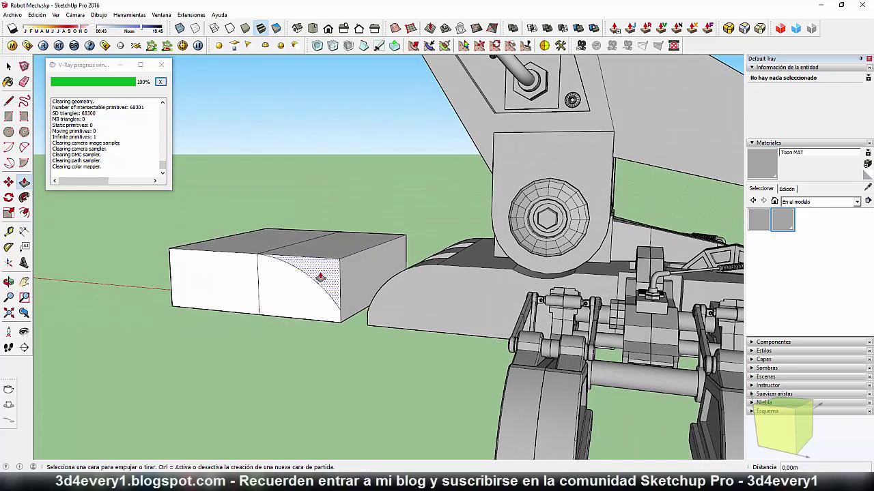
left_click(346, 278)
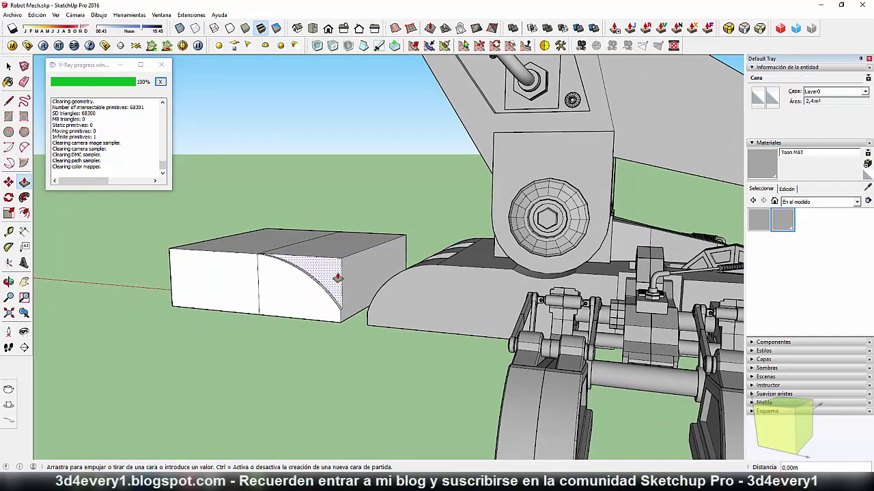
left_click(409, 243)
mouse_move(277, 318)
middle_mouse_down()
mouse_move(511, 400)
mouse_move(421, 345)
mouse_move(356, 426)
mouse_move(384, 355)
mouse_move(325, 394)
mouse_move(325, 364)
mouse_move(307, 376)
mouse_move(298, 371)
mouse_move(306, 376)
mouse_move(286, 345)
middle_mouse_up()
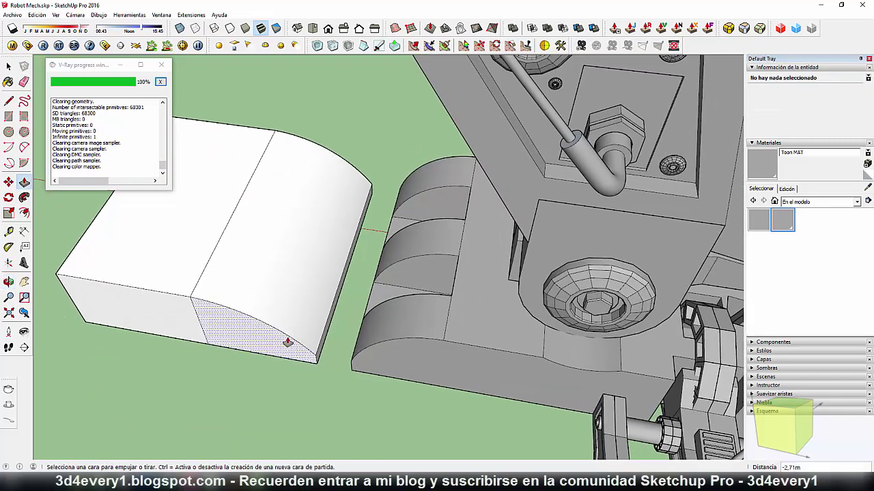
Copy the arc across the curved top as a 4x array
key("space")
left_click(278, 333)
key("m")
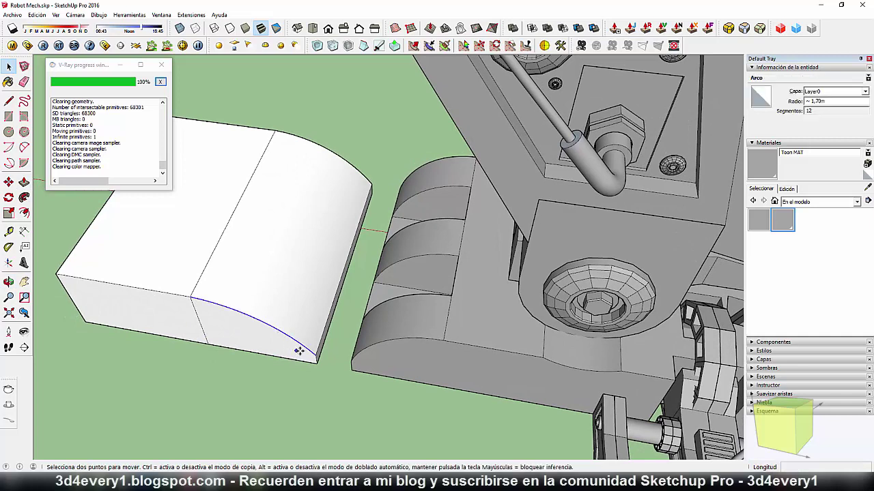
left_click(314, 354)
key("ctrl")
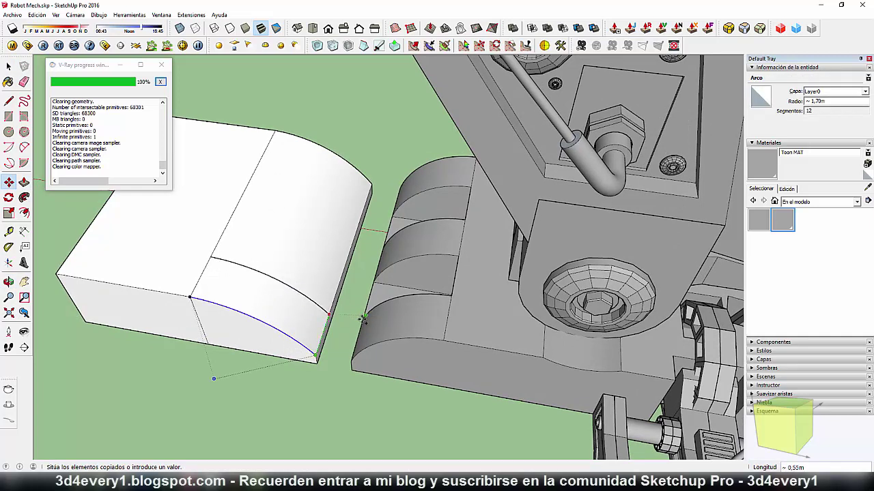
left_click(454, 297)
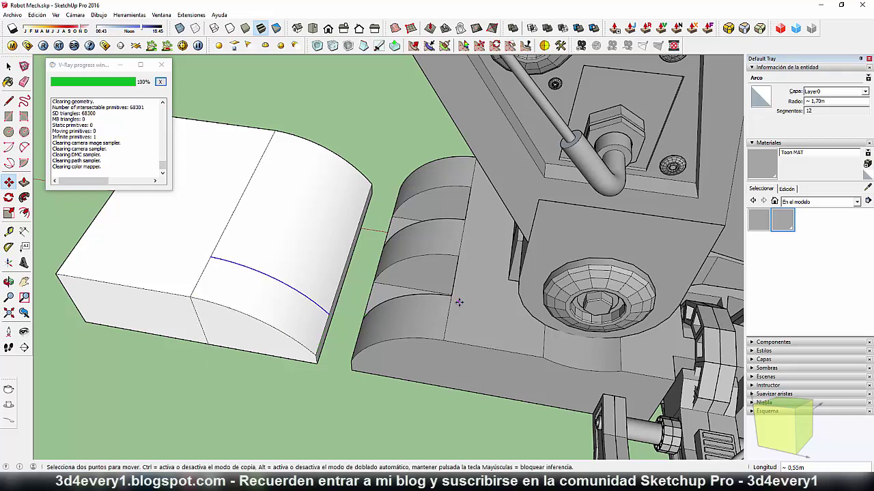
type("4x")
key("Return")
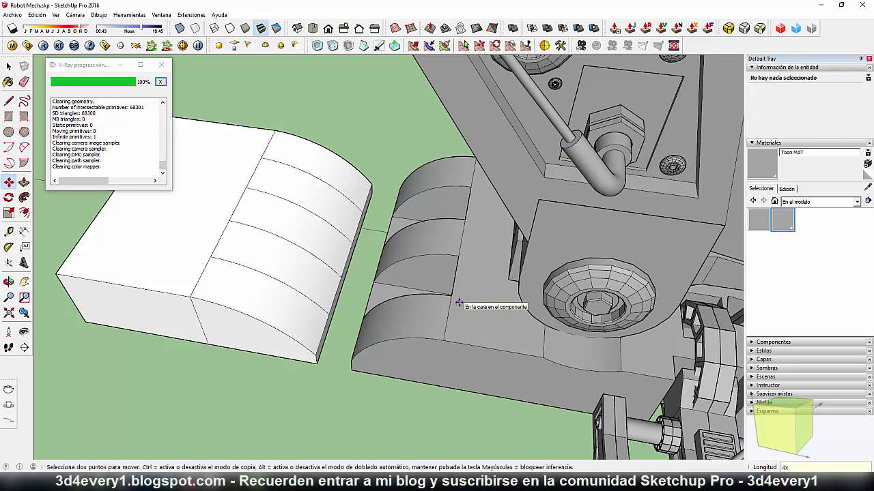
Orbit closer and select one strip of the curved top
mouse_move(331, 367)
middle_mouse_down()
mouse_move(282, 333)
mouse_move(289, 302)
middle_mouse_up()
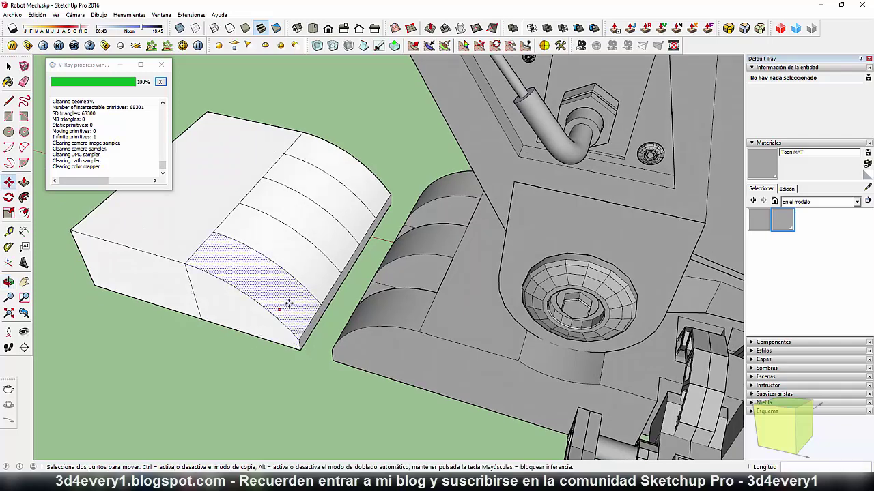
mouse_move(317, 358)
middle_mouse_down()
mouse_move(300, 266)
mouse_move(302, 313)
middle_mouse_up()
key("space")
scroll(300, 261, "up", 2)
left_click(300, 262)
Draw a diagonal line across the first slot, forming a triangular fin
left_click(342, 261)
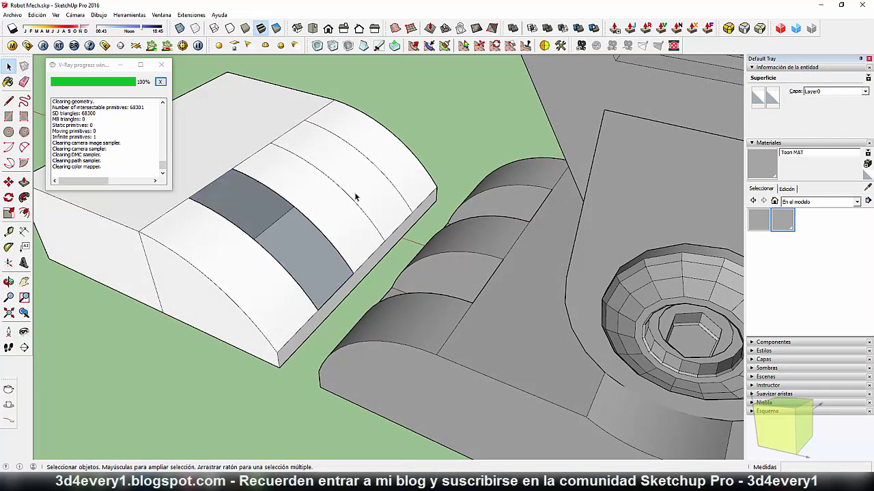
left_click(361, 239, "ctrl")
mouse_move(359, 239)
middle_mouse_down()
mouse_move(308, 239)
mouse_move(322, 249)
middle_mouse_up()
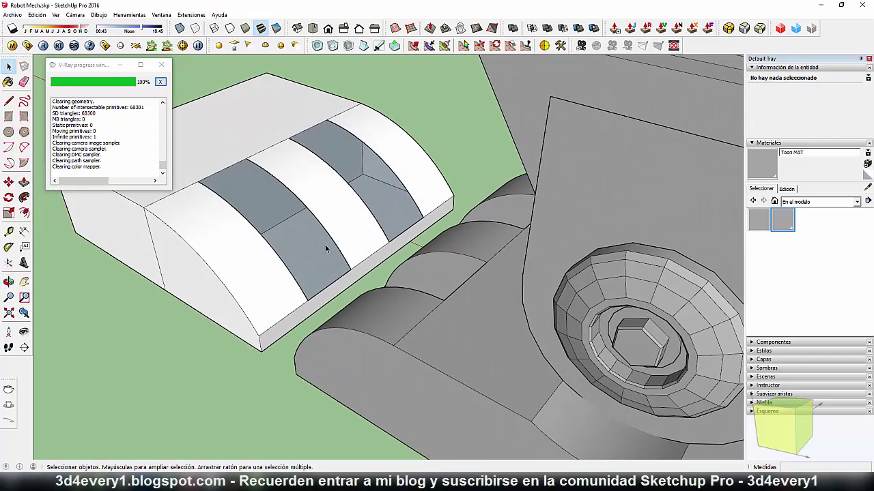
key("l")
left_click(350, 268)
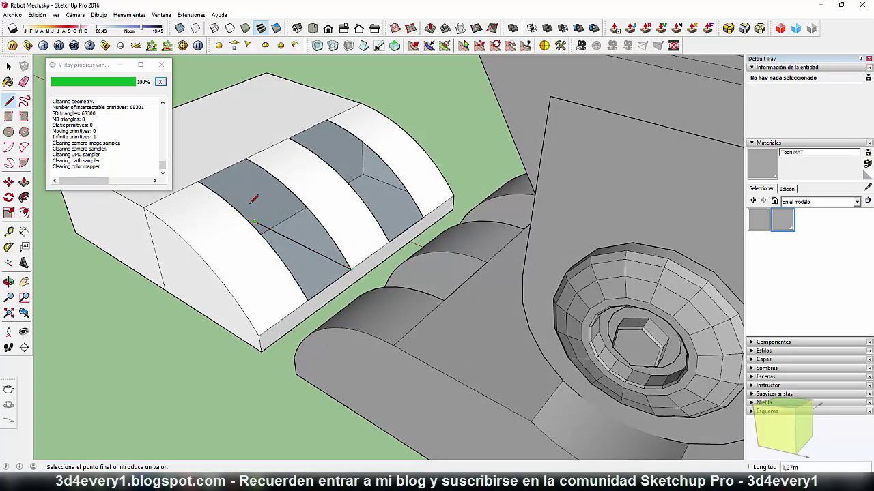
left_click(249, 161)
middle_click_drag(249, 162, 250, 218)
Copy the triangular fin into the right slot and the remaining slot
key("space")
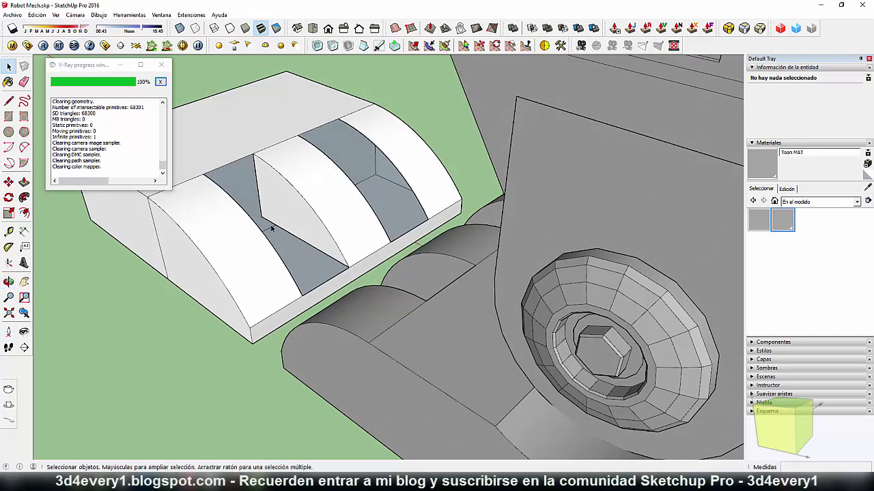
left_click(286, 220)
triple_click(287, 220)
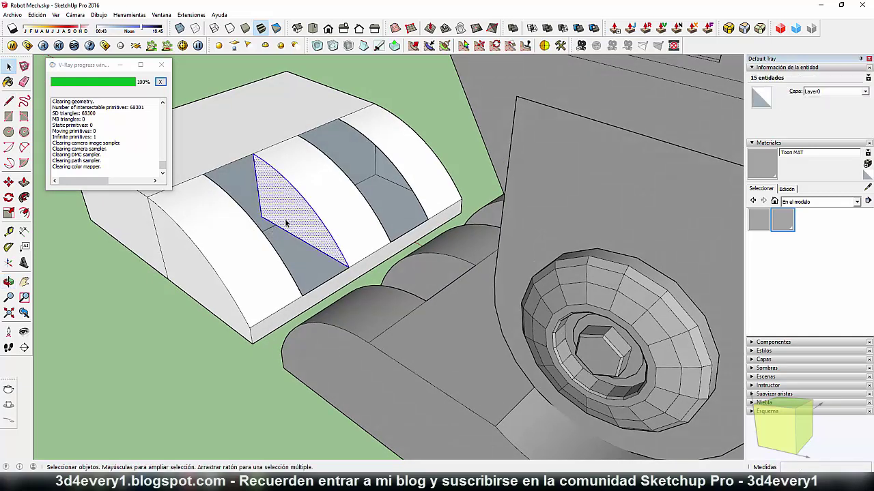
key("m")
left_click(347, 268)
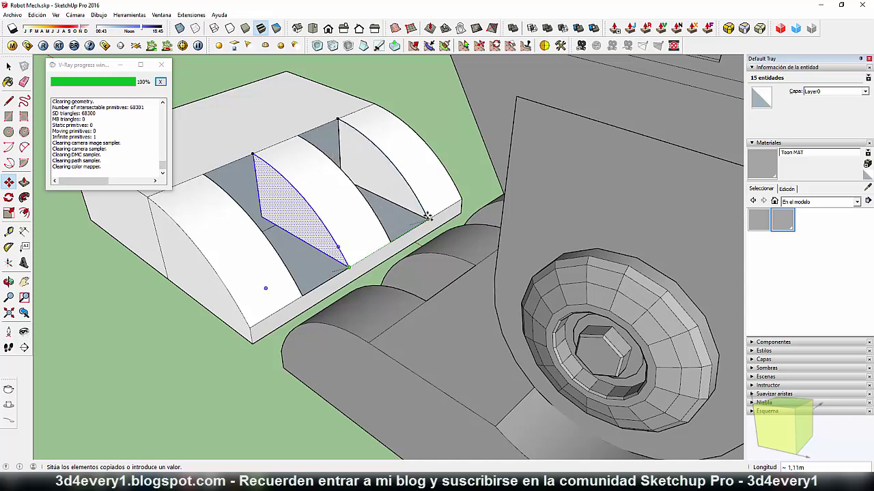
key("ctrl")
left_click(423, 220)
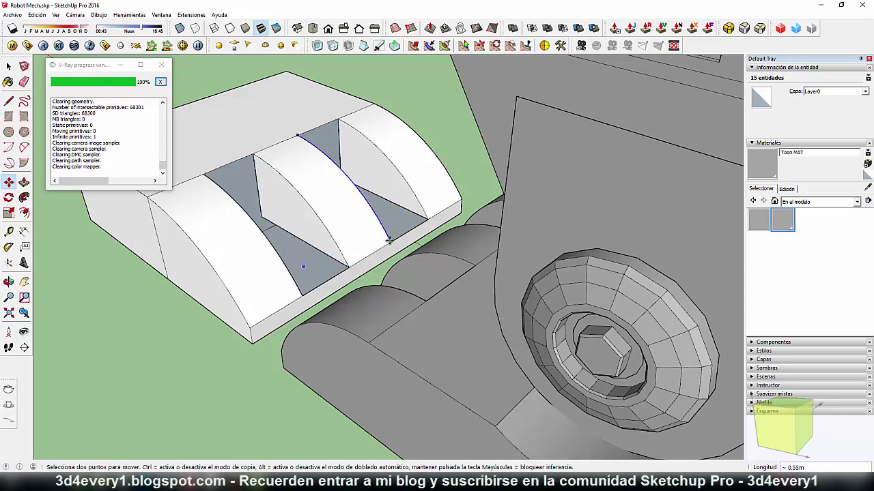
left_click(389, 240)
key("ctrl")
left_click(299, 296)
Draw a line across each of the two fins, splitting their faces
middle_click_drag(290, 283, 277, 275)
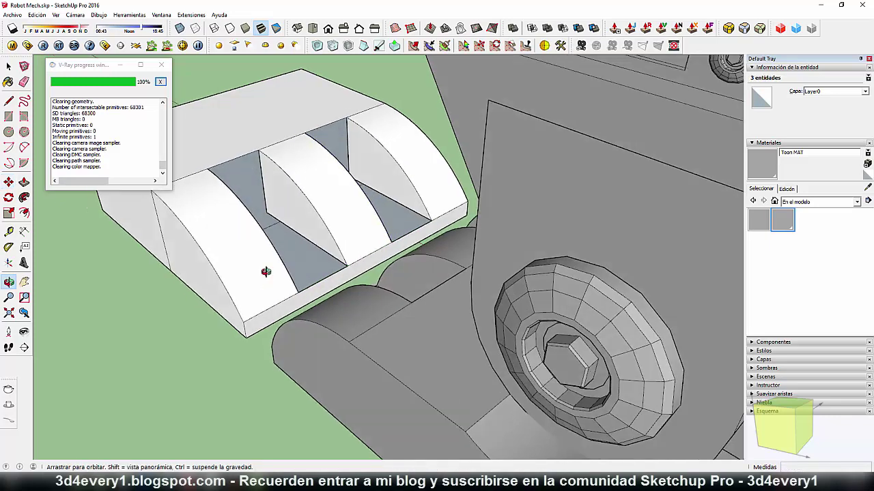
scroll(273, 239, "up", 2)
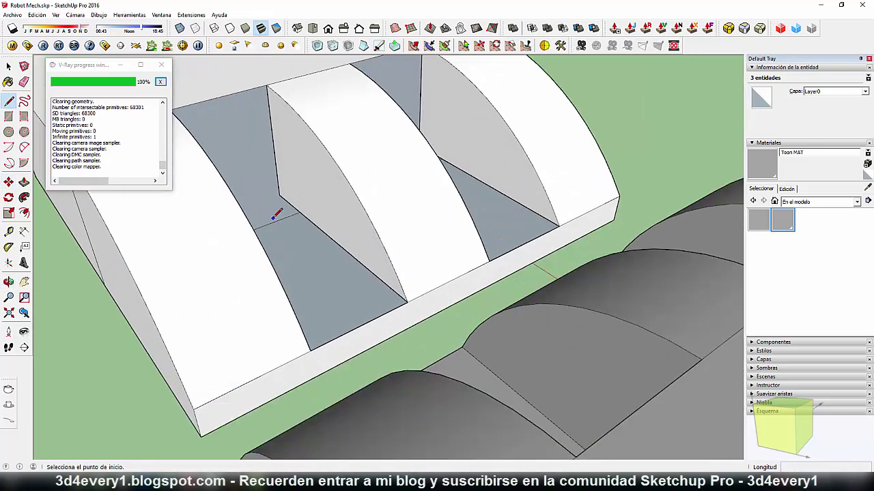
scroll(283, 236, "up", 2)
scroll(170, 300, "up", 2)
scroll(211, 312, "down", 3)
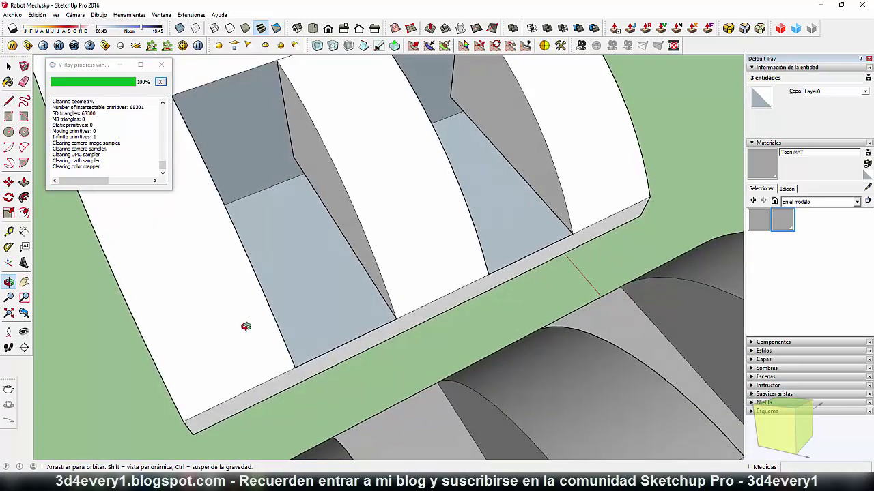
key("l")
left_click(223, 156)
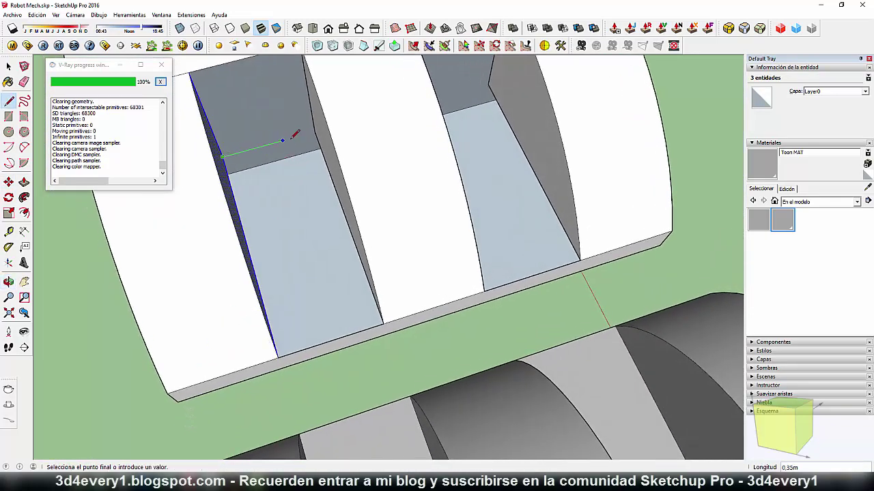
left_click(315, 129)
middle_click_drag(437, 243, 253, 230)
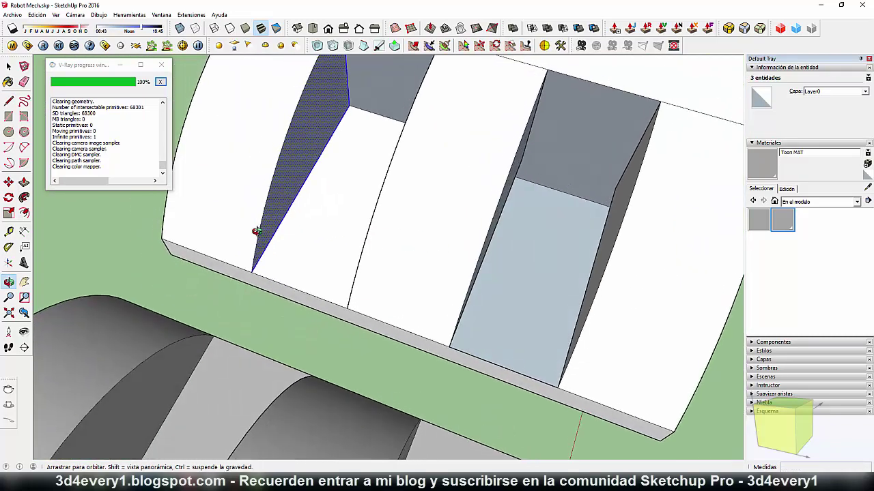
left_click(520, 160)
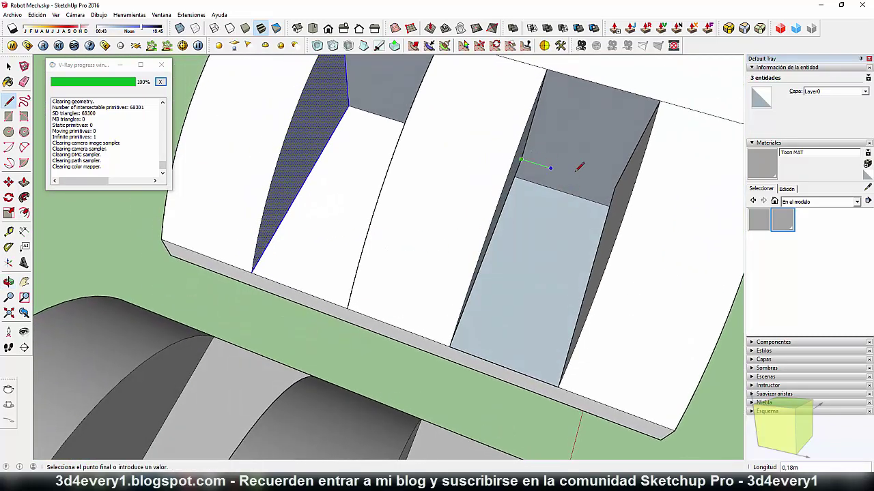
left_click(617, 181)
Orient the block's faces to match its top face with Orientar caras, then select its side face
scroll(367, 201, "up", 5)
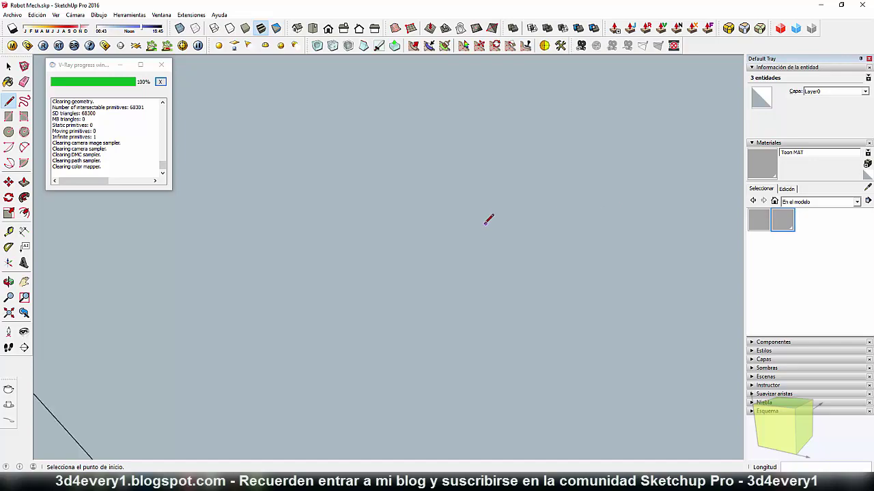
scroll(478, 217, "down", 3)
scroll(469, 216, "up", 3)
scroll(468, 217, "down", 2)
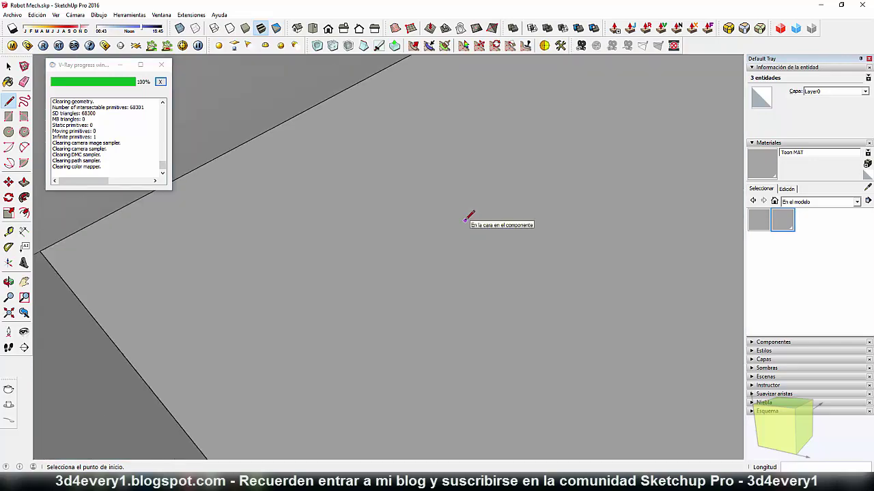
scroll(468, 217, "down", 2)
scroll(468, 217, "down", 2)
scroll(467, 218, "down", 2)
scroll(466, 217, "down", 2)
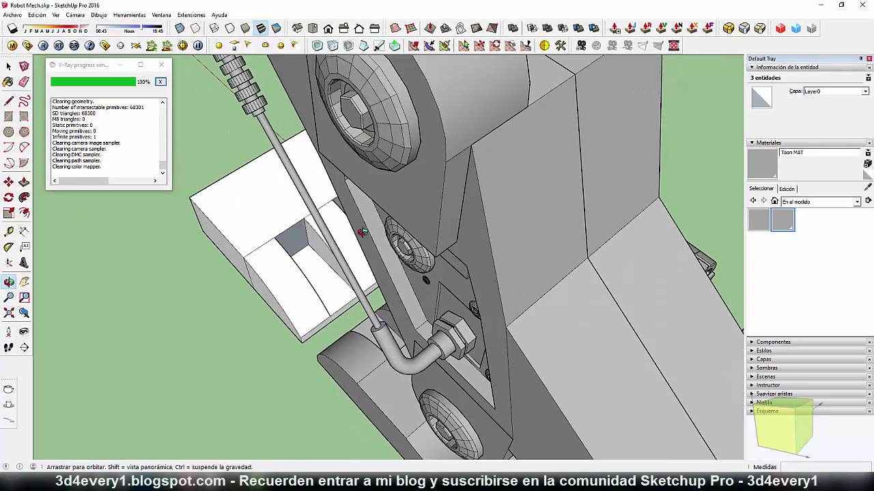
scroll(415, 200, "down", 2)
scroll(415, 201, "down", 1)
scroll(410, 210, "up", 2)
scroll(407, 211, "down", 2)
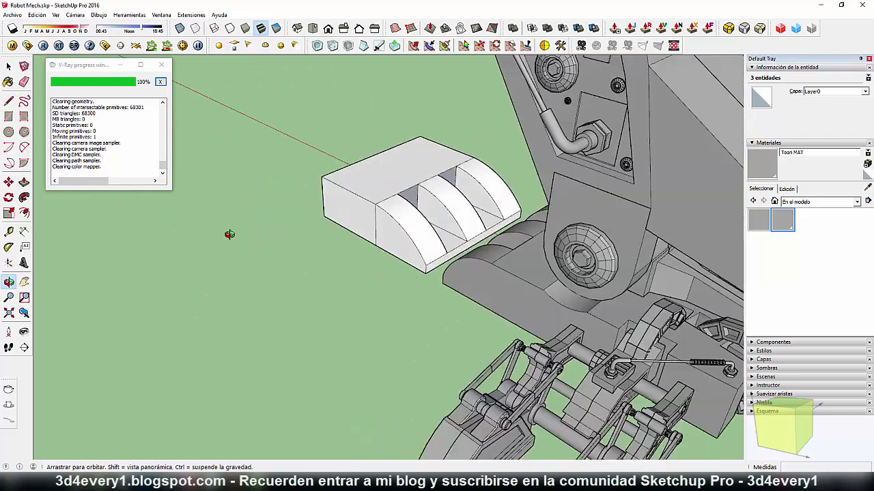
mouse_move(230, 232)
middle_mouse_down()
mouse_move(234, 209)
mouse_move(238, 228)
middle_mouse_up()
scroll(387, 207, "up", 2)
scroll(387, 205, "up", 2)
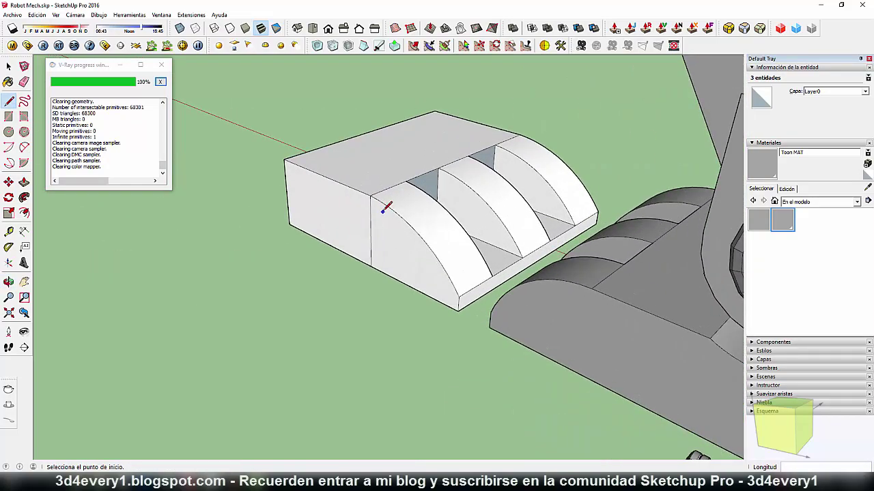
key("space")
left_click(383, 179)
right_click(382, 178)
left_click(412, 275)
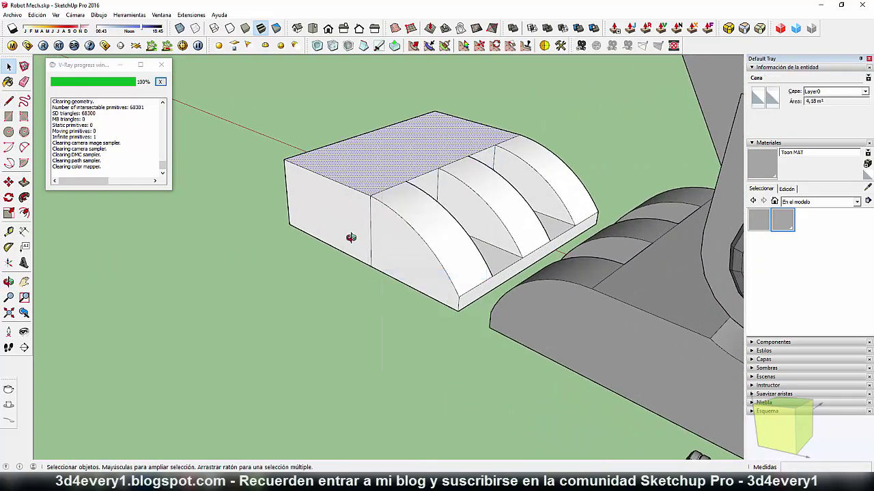
middle_click_drag(351, 238, 368, 236)
left_click(361, 237)
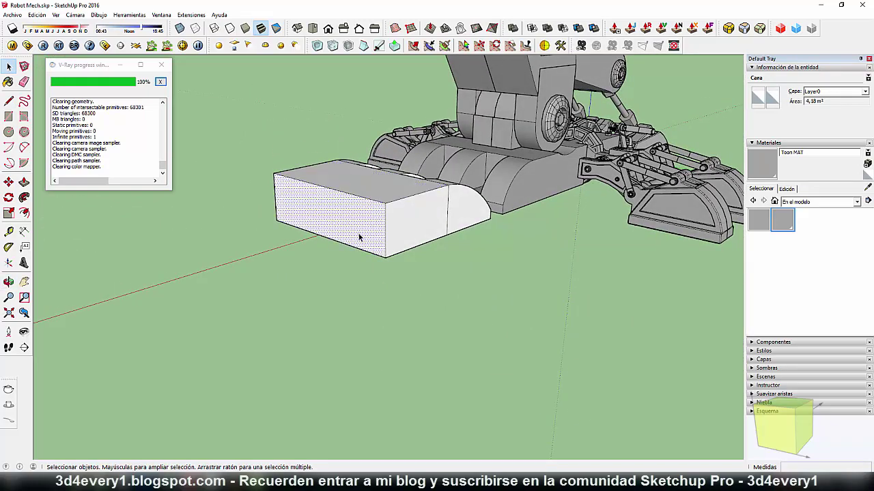
Draw an edge along the box's open front so the front face fills in
left_click(433, 246)
middle_click_drag(433, 245, 549, 225)
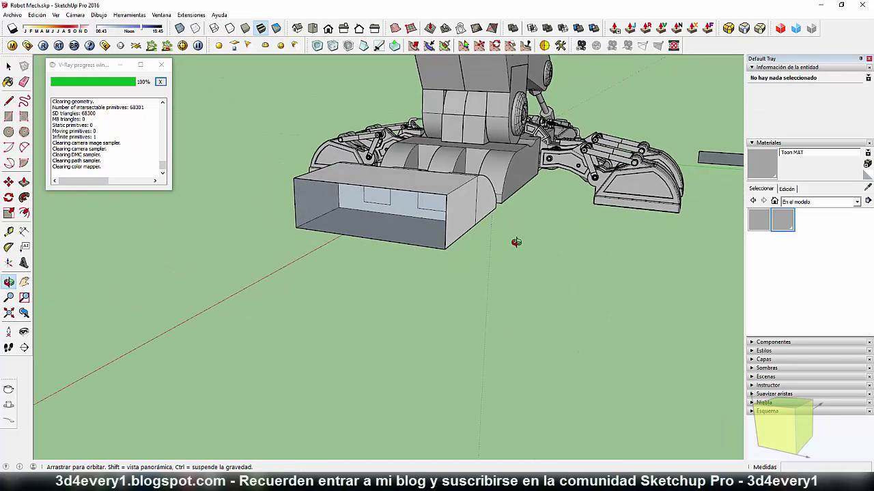
mouse_move(550, 225)
left_mouse_down()
mouse_move(581, 217)
mouse_move(523, 244)
mouse_move(559, 223)
mouse_move(453, 243)
mouse_move(416, 271)
mouse_move(419, 285)
mouse_move(427, 273)
mouse_move(461, 279)
mouse_move(454, 286)
mouse_move(469, 280)
mouse_move(439, 257)
left_mouse_up()
key("space")
key("l")
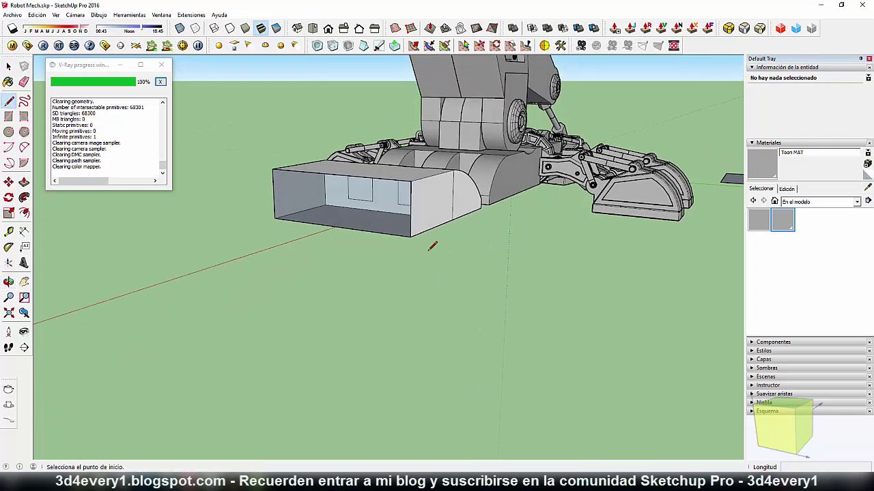
mouse_move(396, 232)
middle_mouse_down()
mouse_move(370, 189)
mouse_move(423, 197)
mouse_move(420, 185)
mouse_move(439, 165)
mouse_move(451, 179)
middle_mouse_up()
left_click(461, 186)
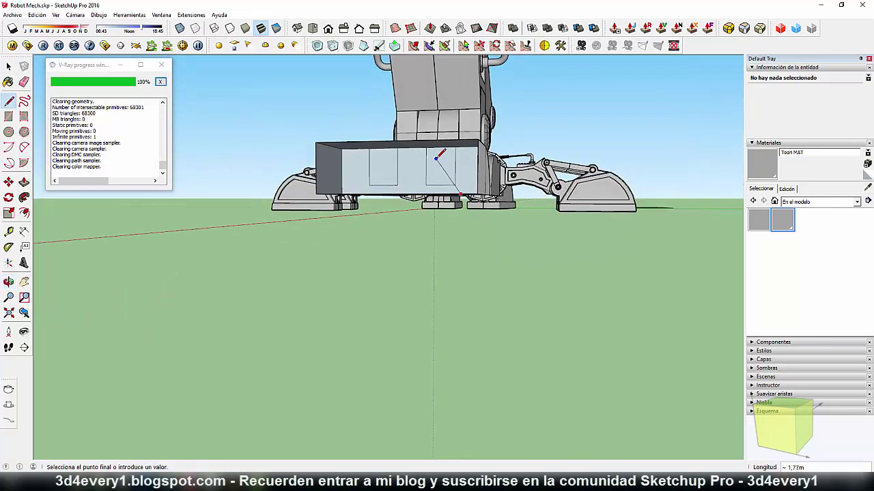
mouse_move(439, 146)
middle_mouse_down()
mouse_move(419, 187)
mouse_move(435, 167)
middle_mouse_up()
key("Escape")
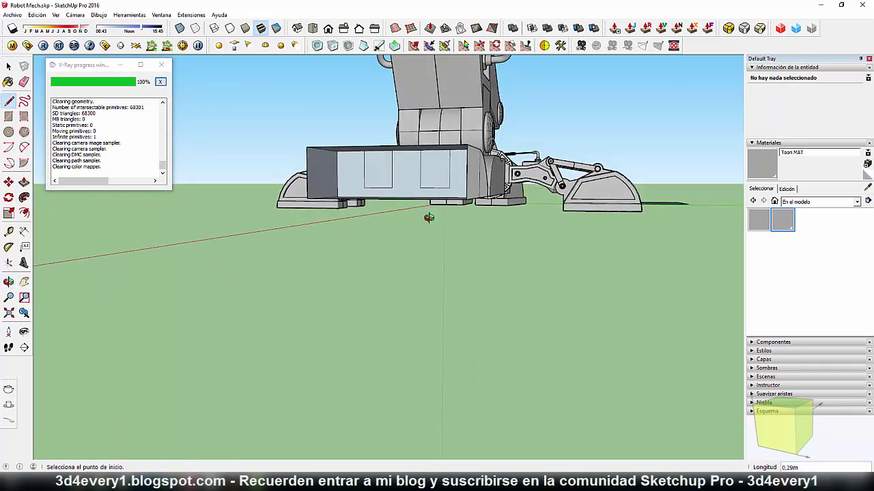
middle_click_drag(432, 218, 399, 260)
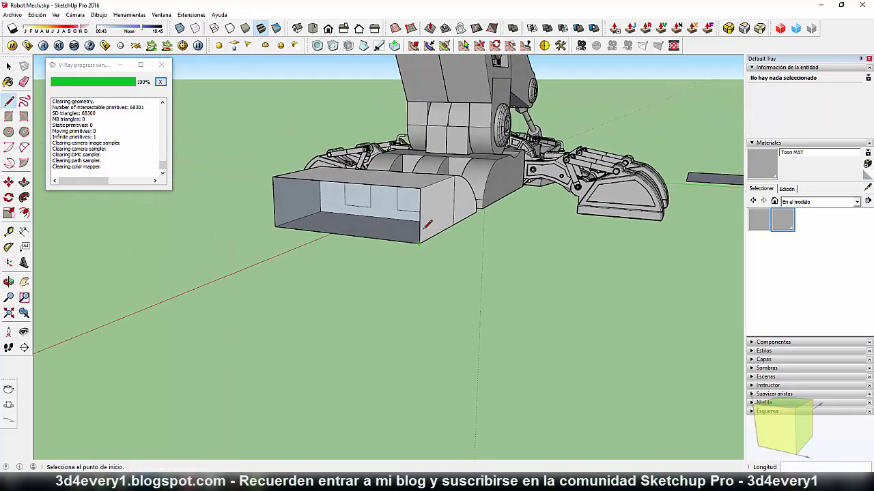
left_click(419, 242)
left_click(419, 178)
middle_click_drag(400, 220, 400, 218)
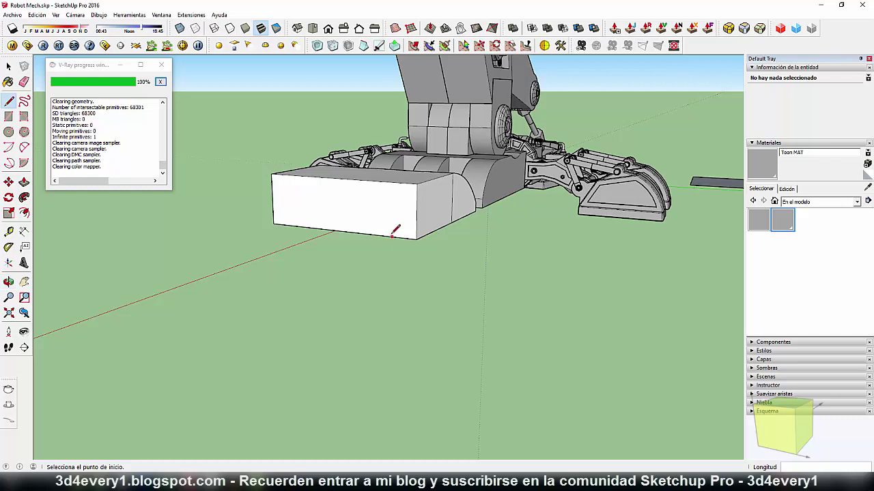
Draw an angled edge and a horizontal edge on the front face outlining a corner panel
left_click(395, 236)
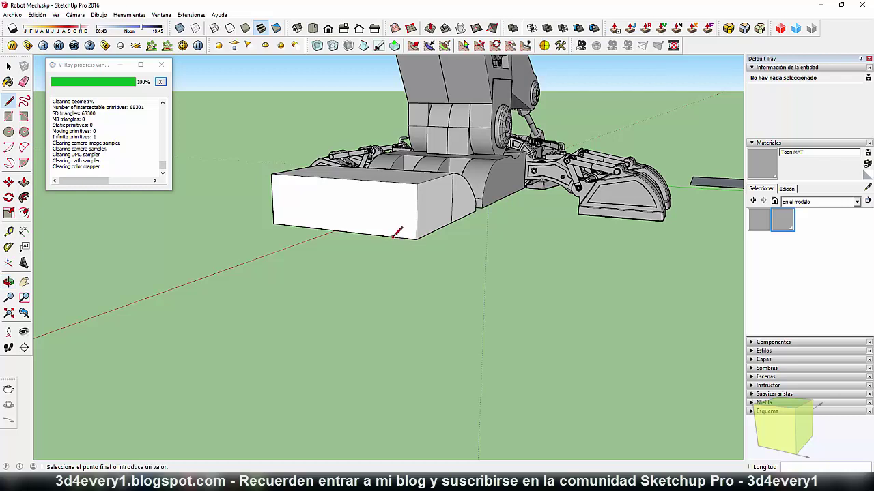
left_click(376, 197)
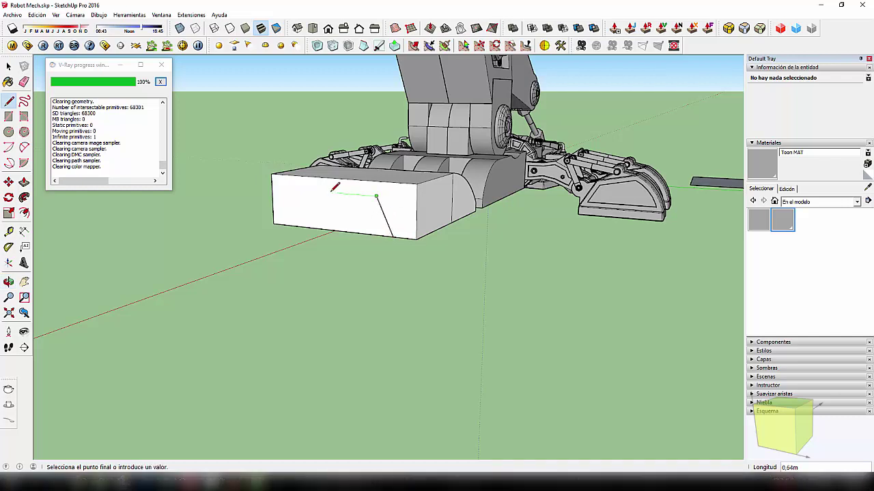
middle_click_drag(344, 188, 341, 191)
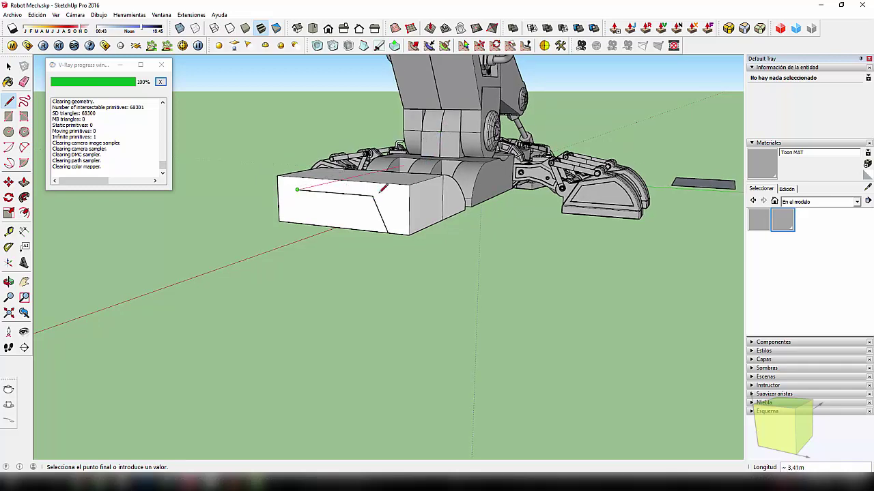
mouse_move(380, 198)
middle_mouse_down()
mouse_move(476, 210)
mouse_move(444, 230)
mouse_move(450, 237)
middle_mouse_up()
key("Escape")
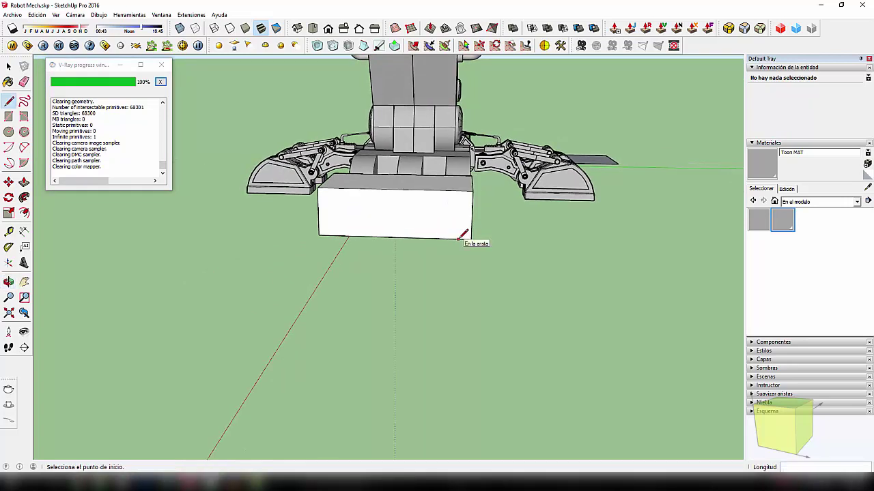
left_click(458, 238)
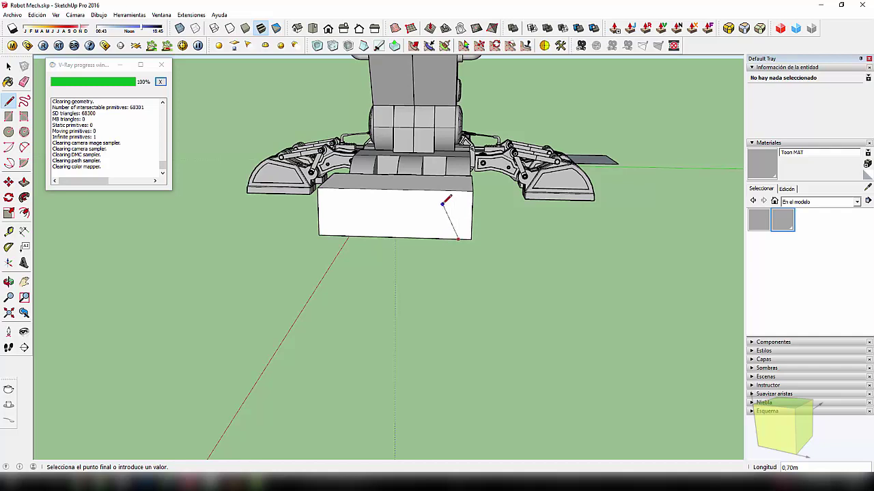
left_click(443, 204)
left_click(362, 208)
Copy the horizontal and slanted edges to a spare spot left of the model
key("space")
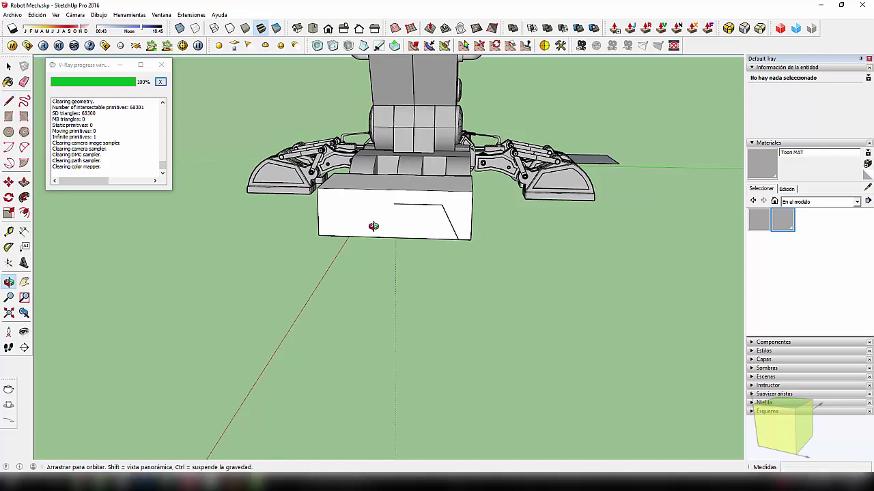
middle_click_drag(370, 225, 406, 213)
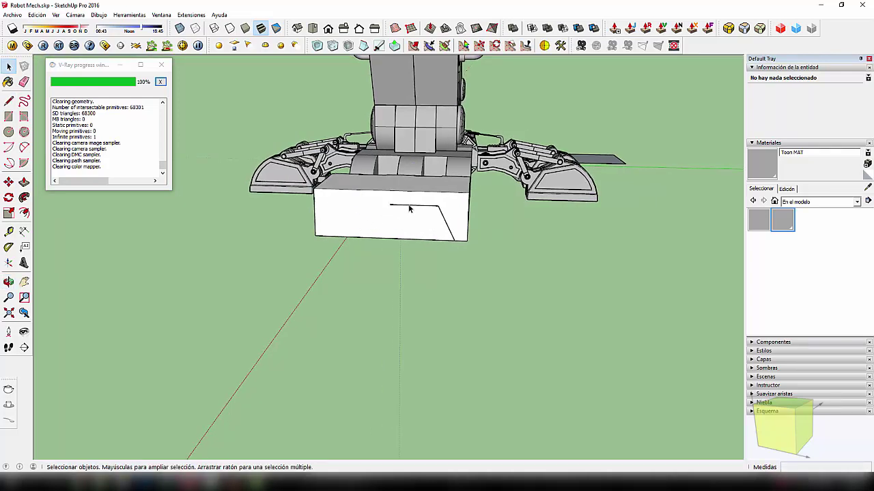
left_click(410, 206)
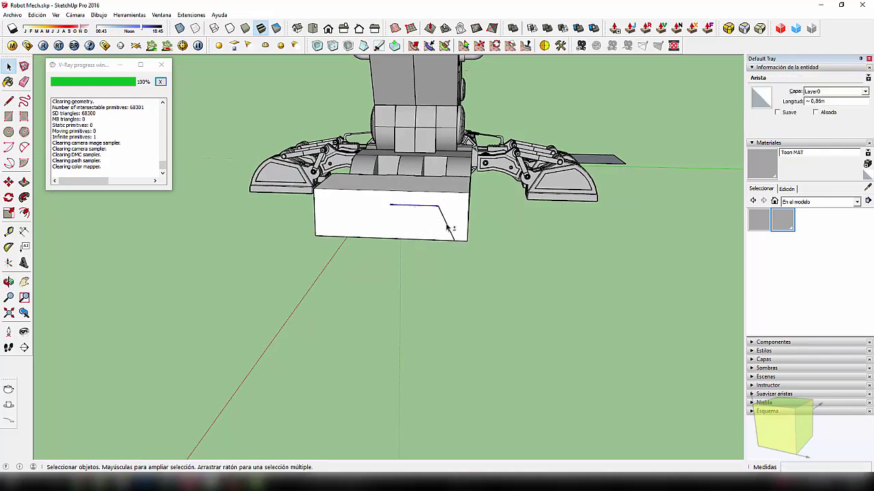
left_click(447, 228, "shift")
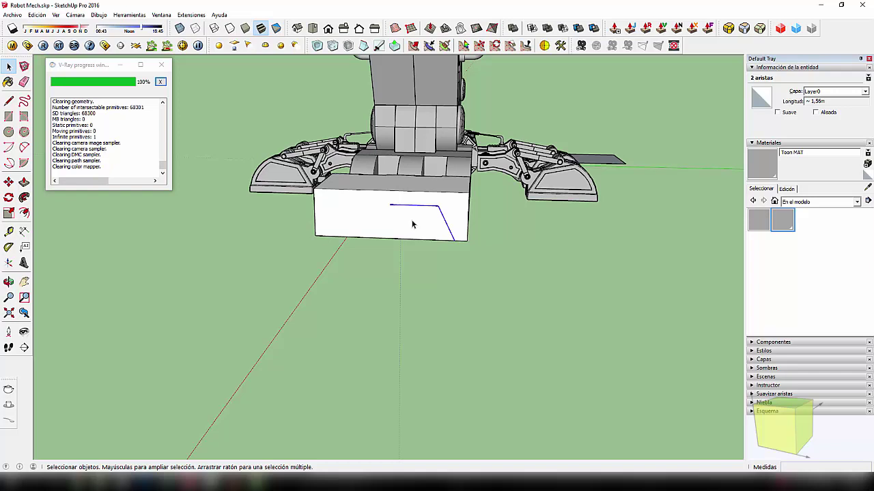
key("m")
key("ctrl")
left_click(432, 224)
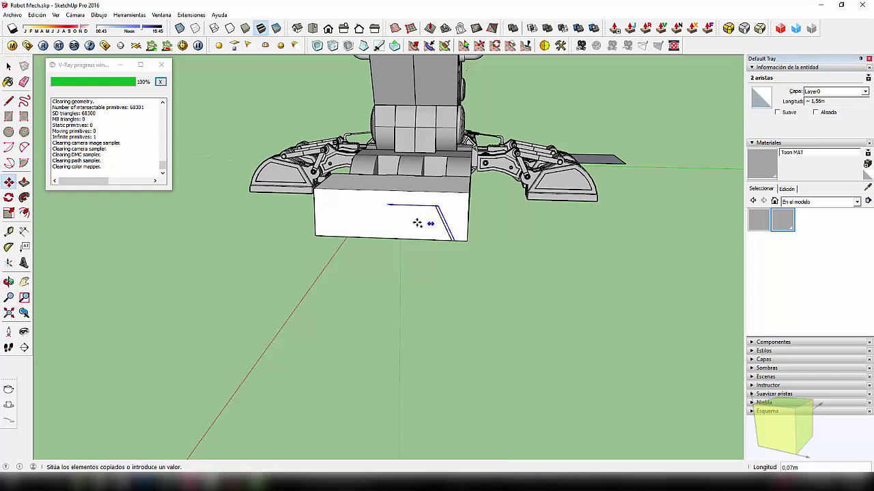
left_click(190, 218)
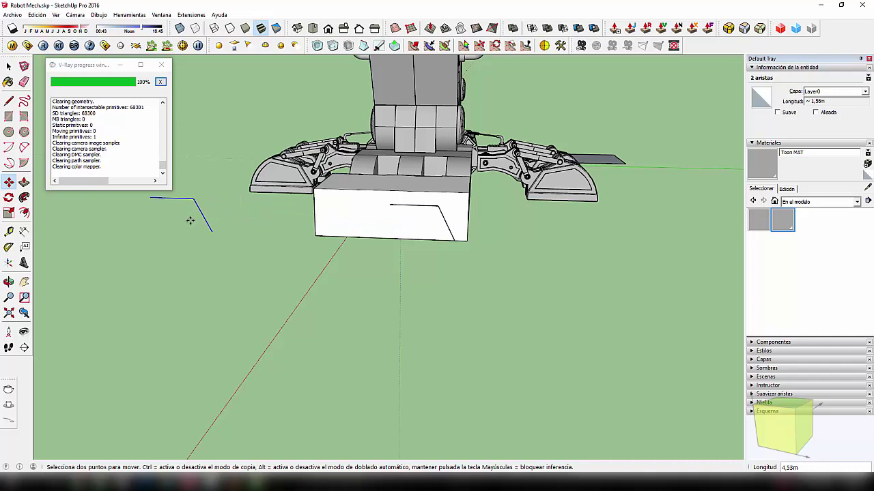
Mirror the copied edges by scaling the green axis to -1, then start copying them onto the face
key("s")
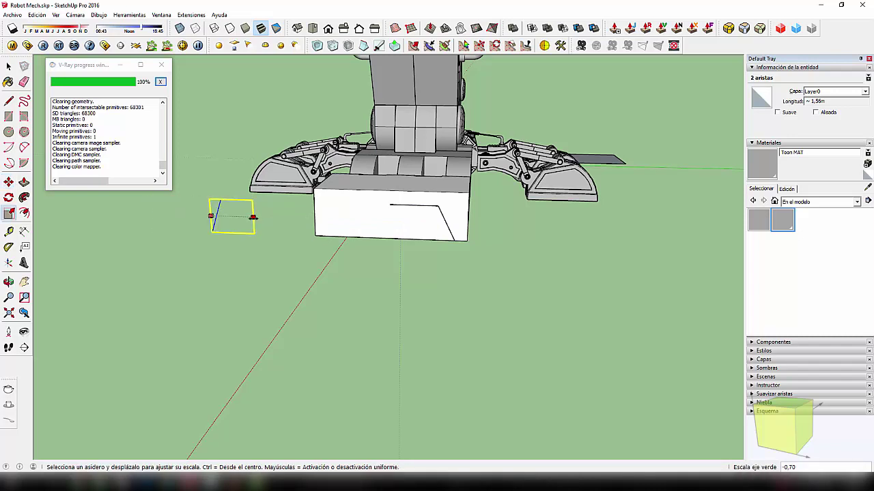
type("1")
key("Return")
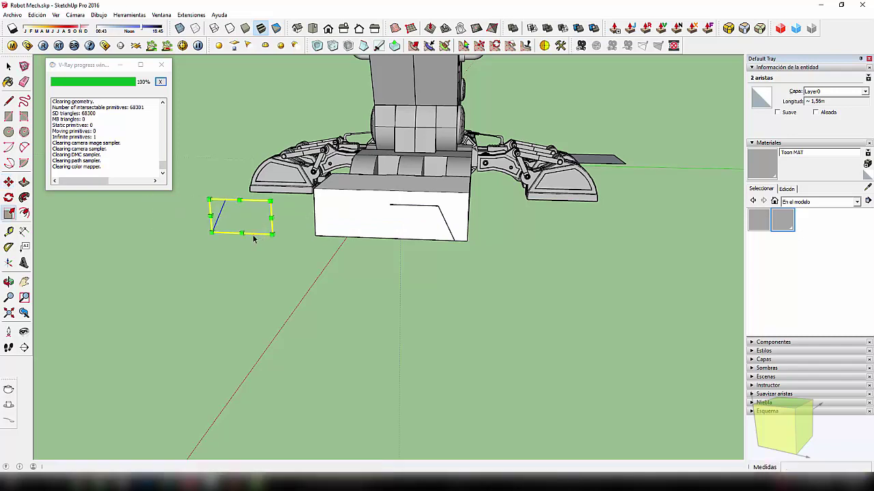
key("space")
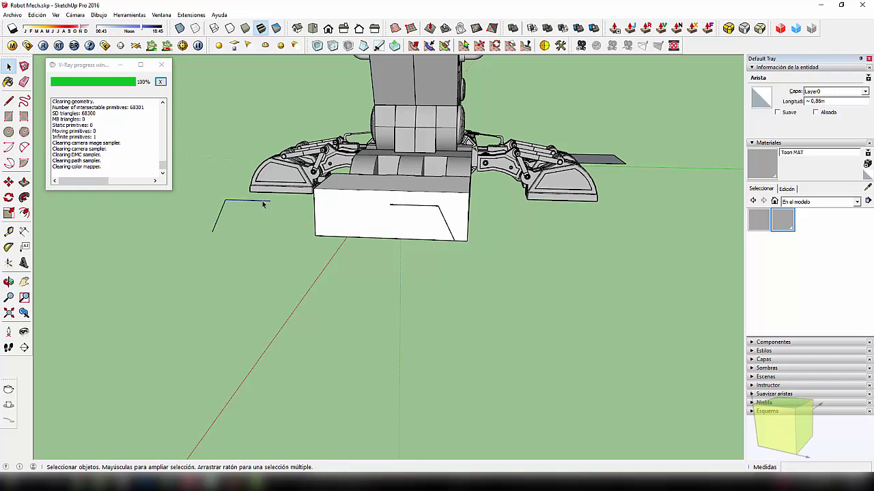
key("m")
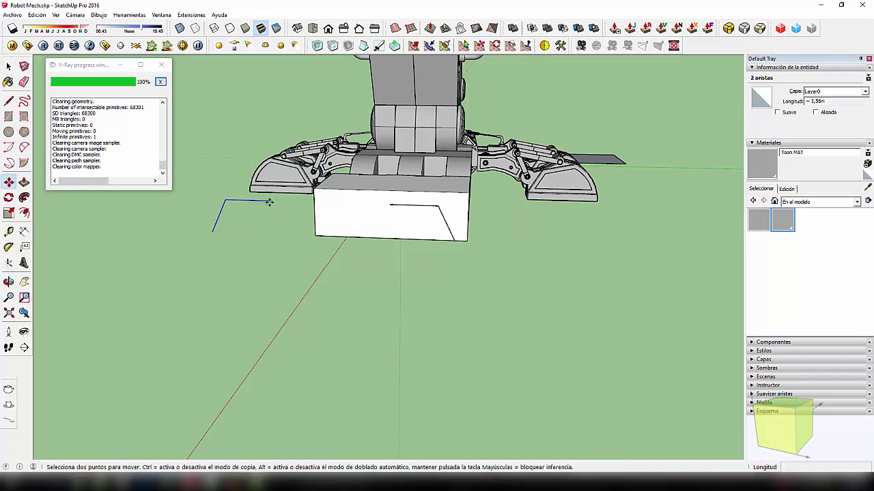
key("ctrl")
left_click(269, 202)
Push the trapezoid face on the box front about 1.23 m inward, then orbit to inspect the pocket
left_click(394, 205)
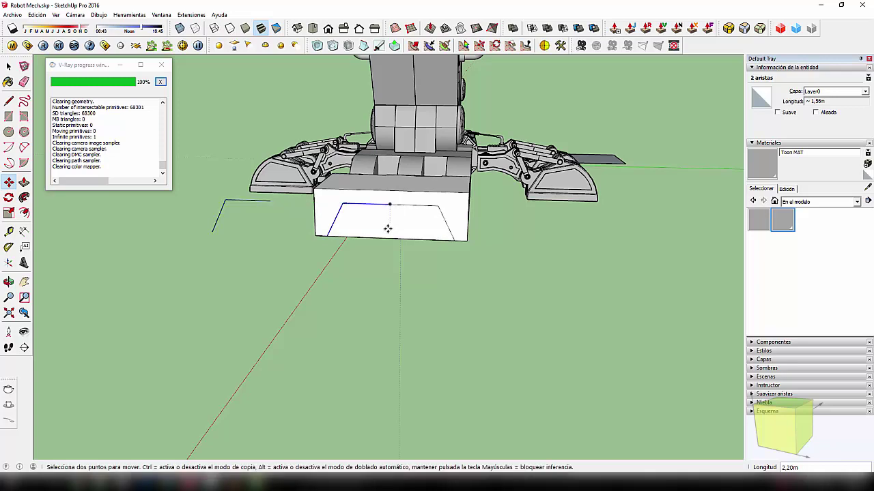
mouse_move(388, 228)
middle_mouse_down()
mouse_move(260, 239)
mouse_move(273, 240)
middle_mouse_up()
key("space")
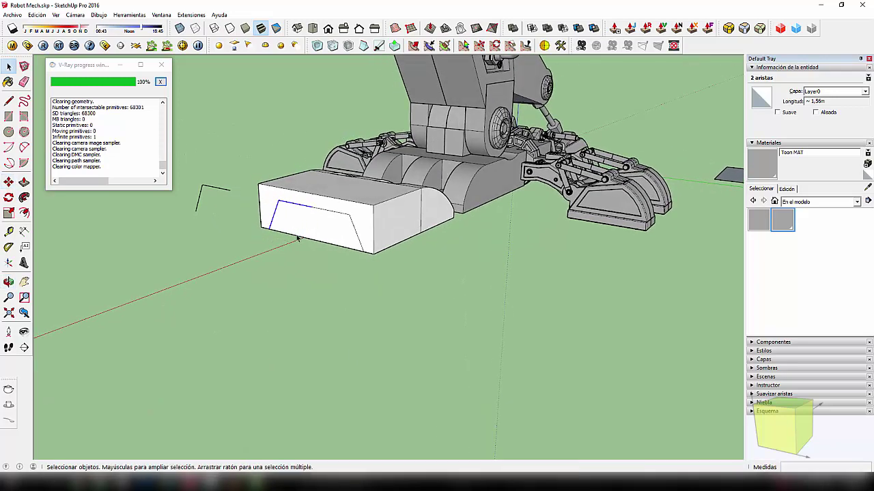
left_click(305, 229)
key("p")
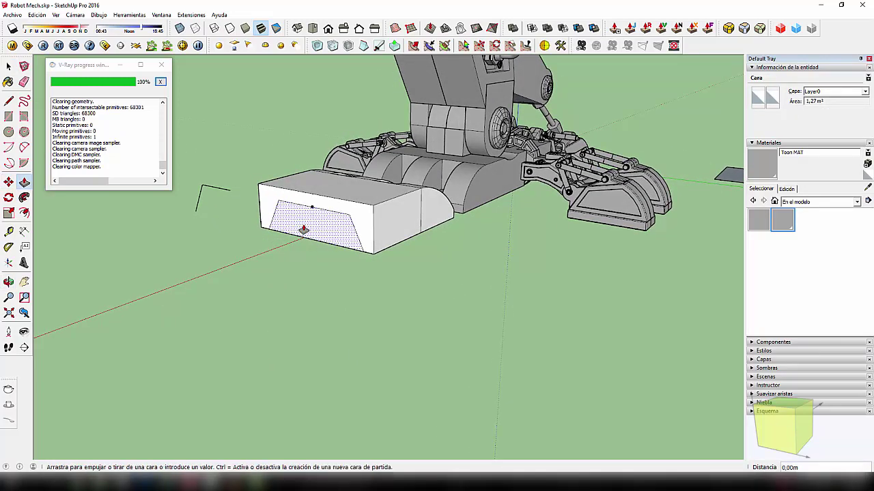
left_click_drag(305, 229, 344, 221)
mouse_move(344, 220)
middle_mouse_down()
mouse_move(357, 119)
mouse_move(357, 171)
middle_mouse_up()
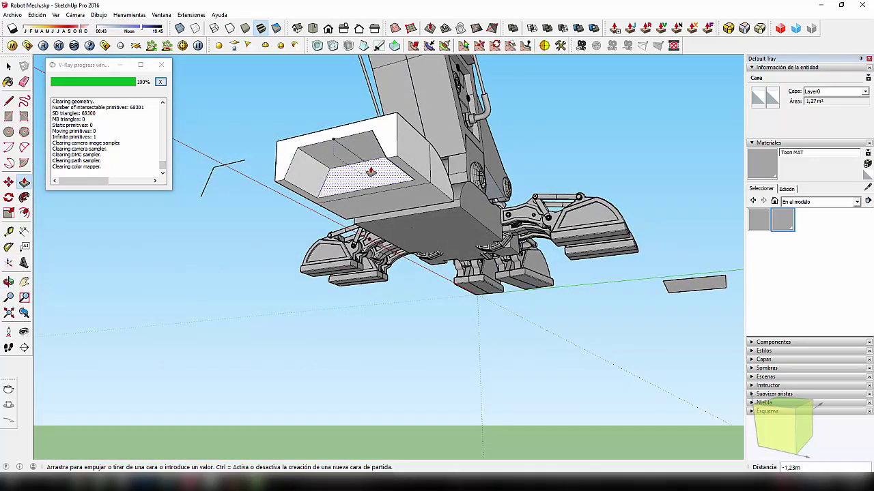
middle_click_drag(353, 182, 333, 194)
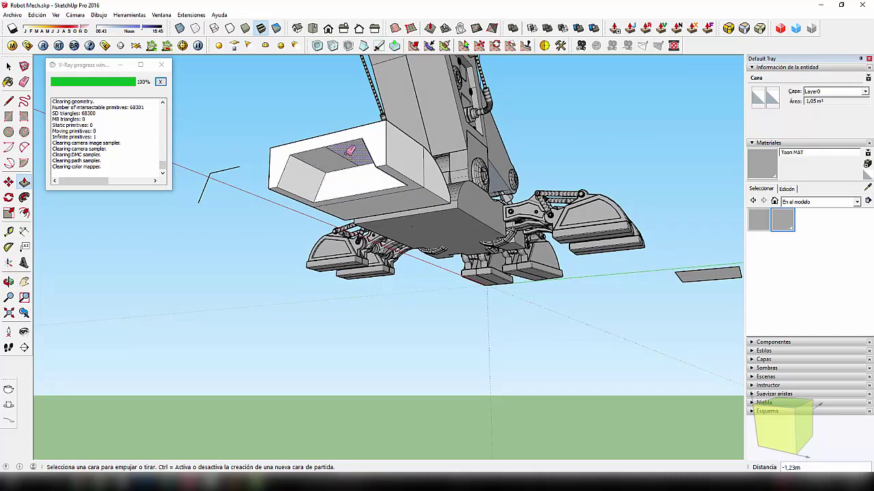
key("e")
mouse_move(341, 181)
middle_mouse_down()
mouse_move(256, 182)
mouse_move(216, 242)
middle_mouse_up()
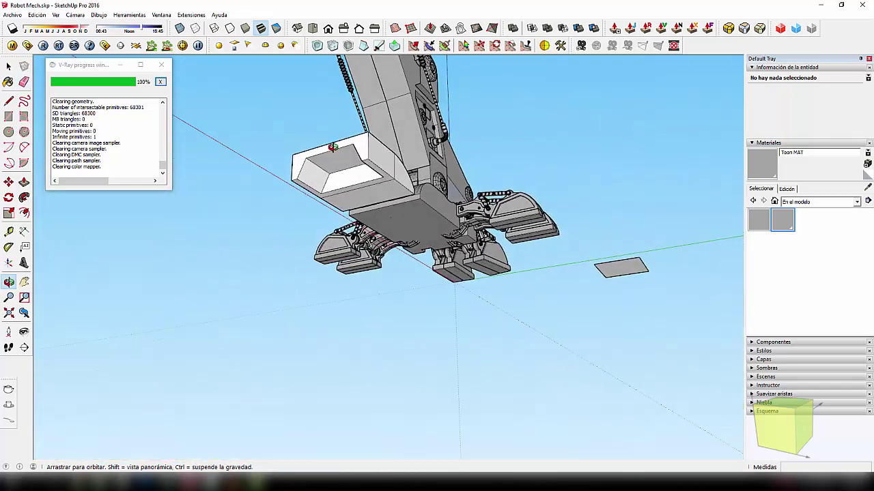
mouse_move(216, 242)
middle_mouse_down()
mouse_move(376, 174)
mouse_move(386, 200)
middle_mouse_up()
Place a 0.60 m guide from the box edge and start a line on its lower side
scroll(376, 173, "up", 3)
key("l")
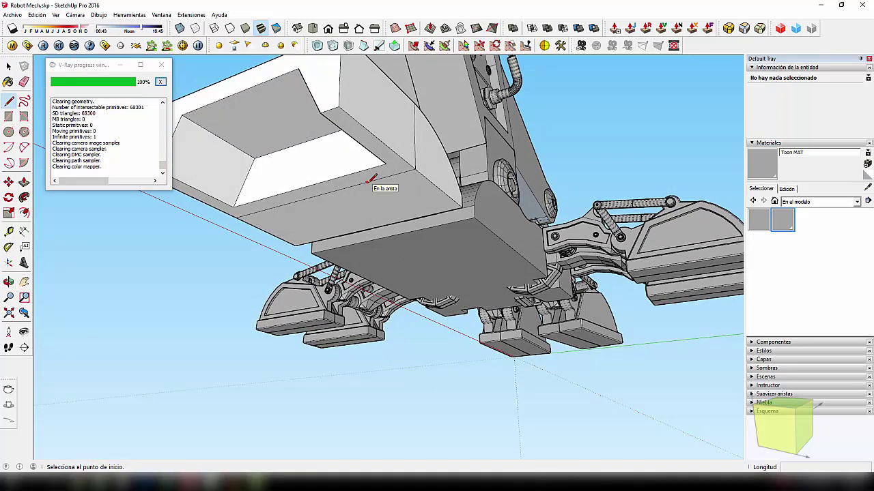
key("t")
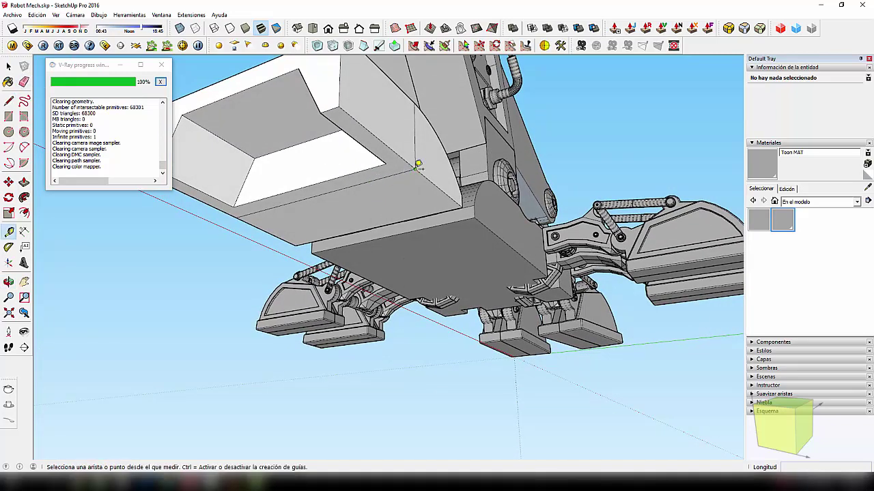
left_click(414, 169)
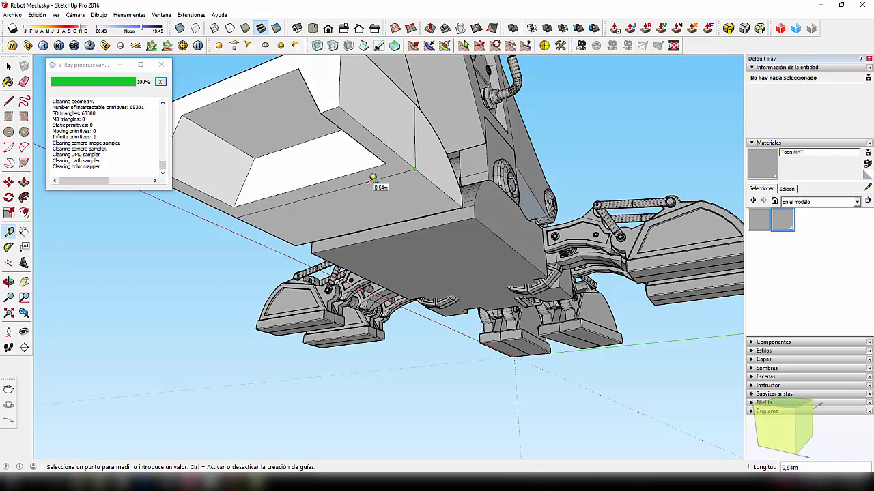
type("0.6")
key("Return")
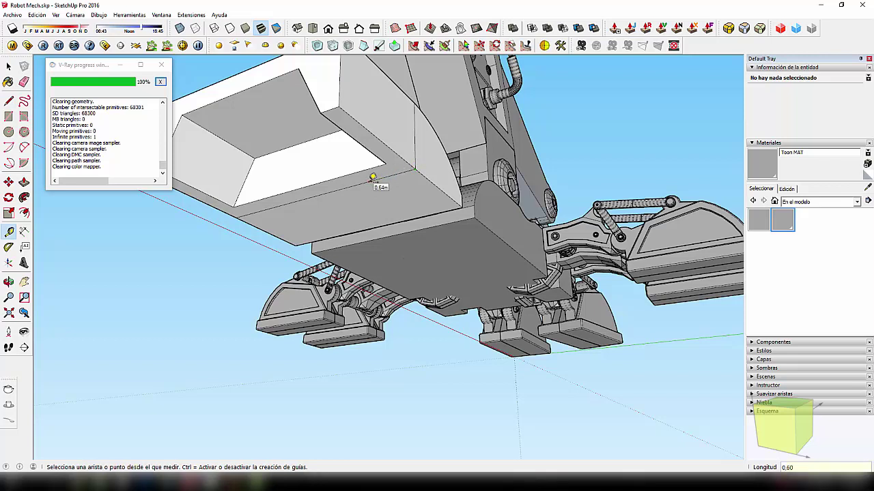
key("l")
left_click(370, 181)
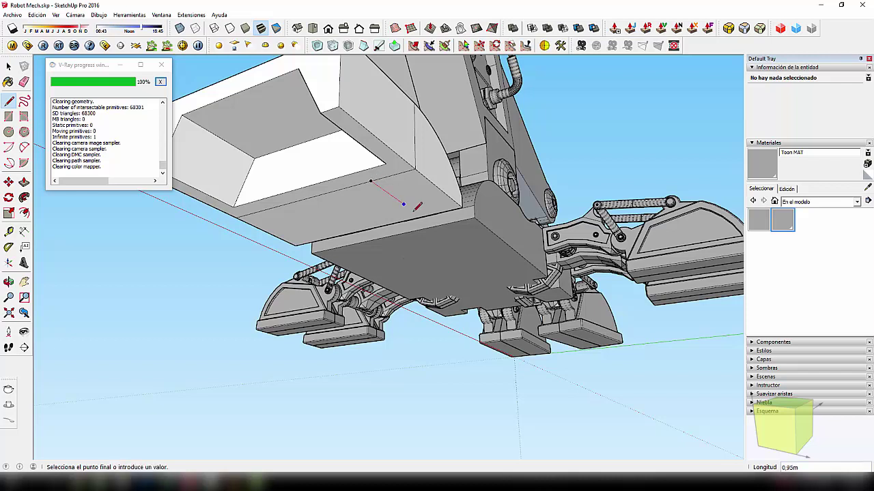
Add a second 0.60 m guide, draw a line at it, and start pulling the new face out
middle_click_drag(347, 220, 310, 217)
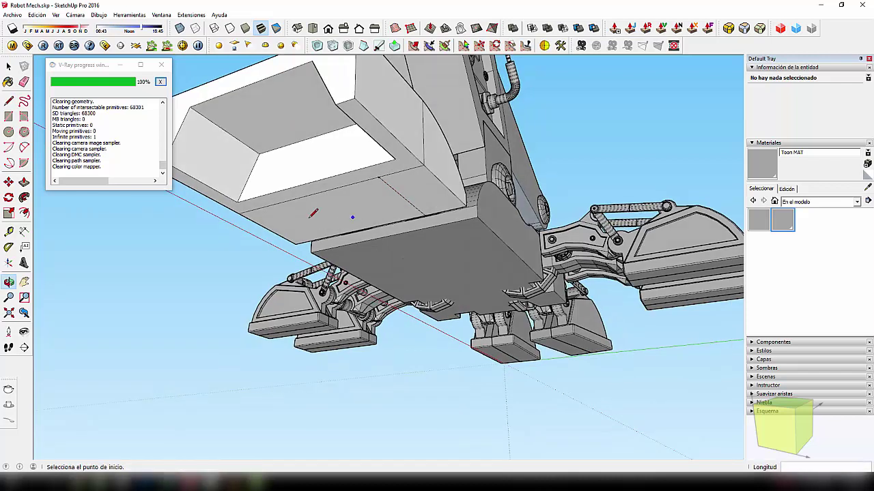
key("t")
left_click(243, 208)
type("0.6")
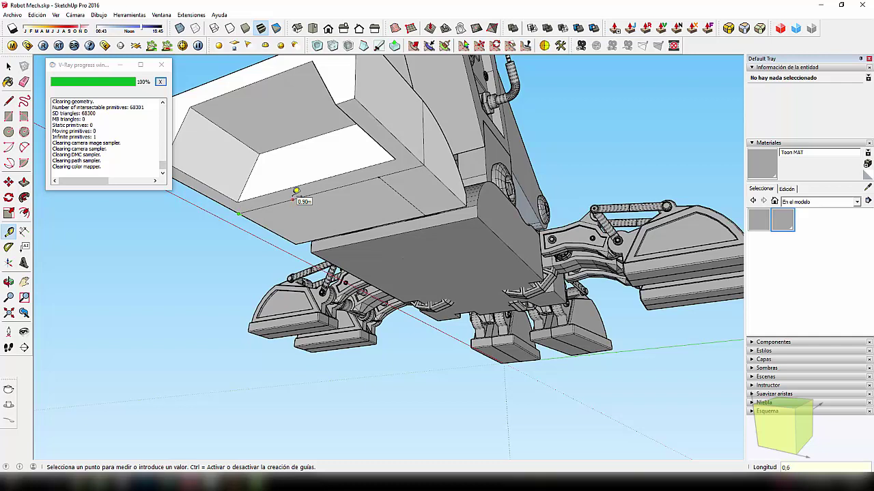
key("Return")
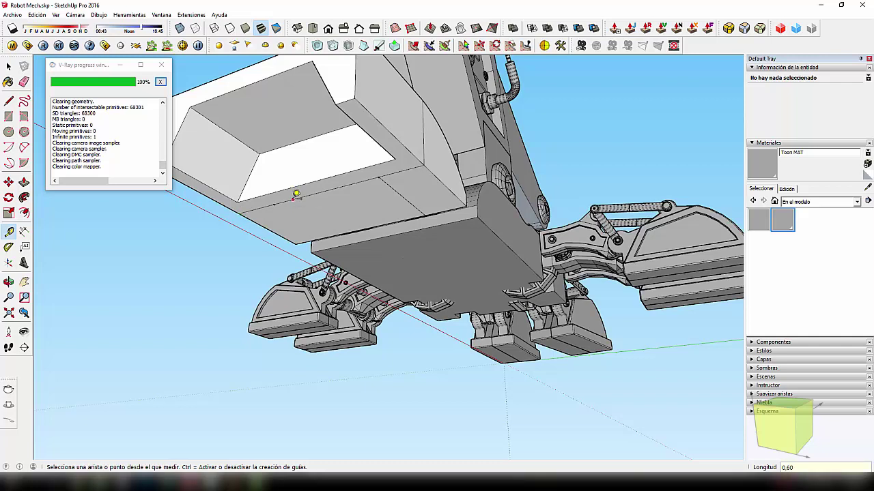
key("l")
left_click(274, 204)
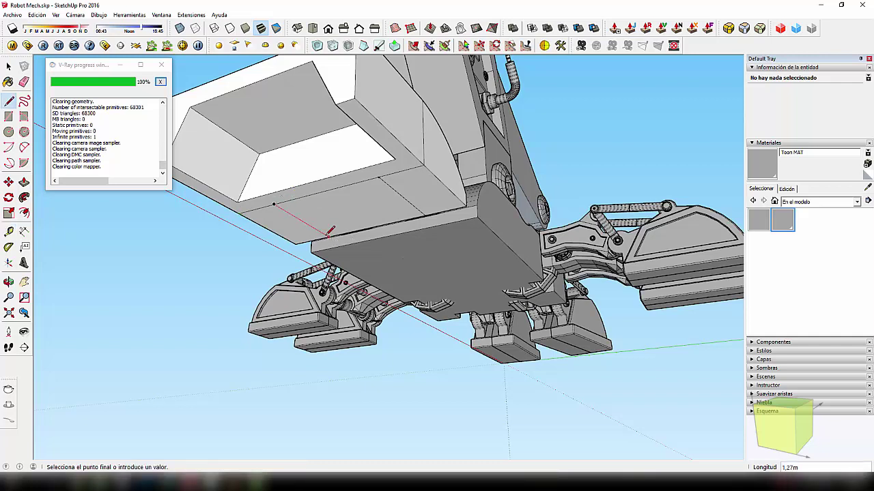
middle_click_drag(343, 213, 350, 224)
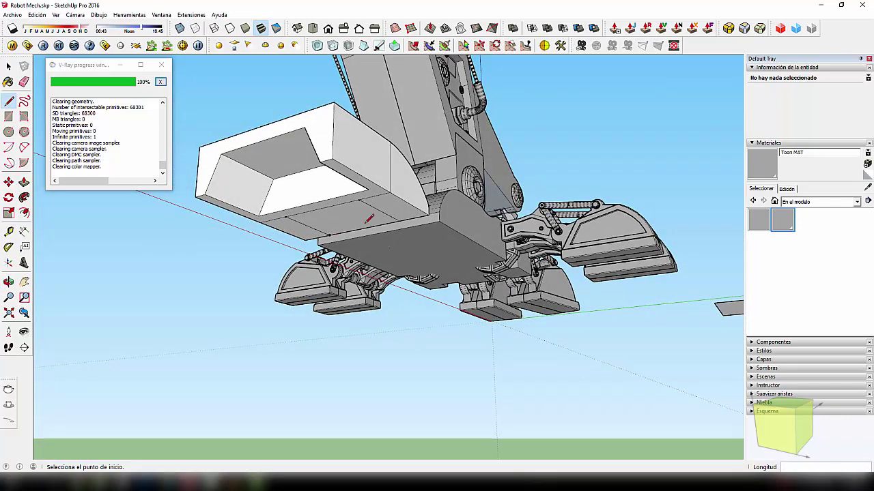
key("p")
left_click(397, 212)
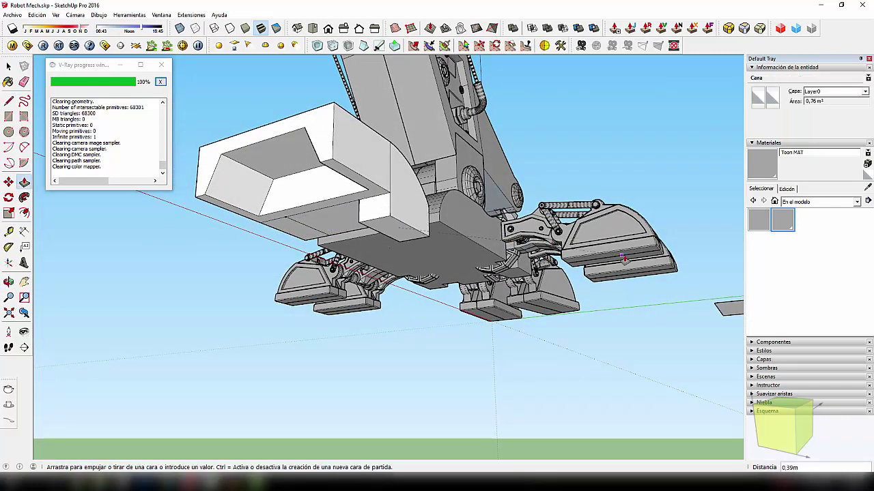
Finish extruding the lower block 0.39 m out of the box underside
scroll(627, 256, "up", 3)
left_click(628, 259)
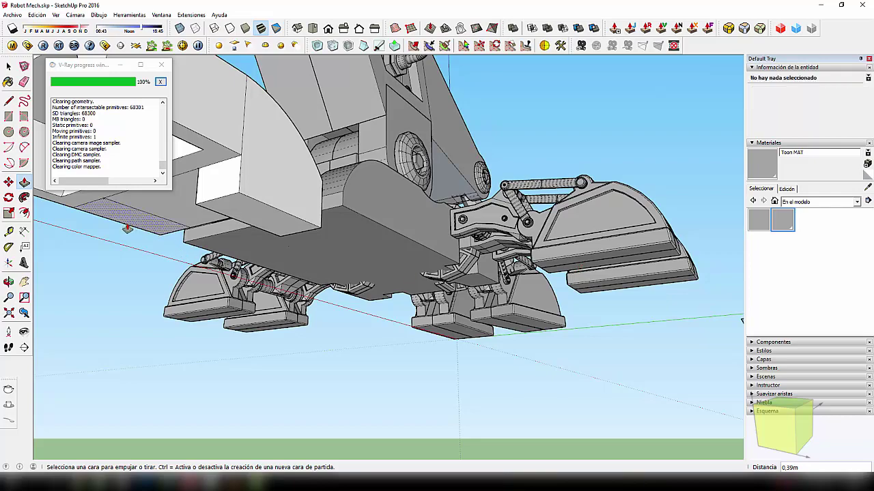
mouse_move(253, 224)
middle_mouse_down()
mouse_move(424, 252)
mouse_move(551, 243)
mouse_move(458, 253)
mouse_move(487, 254)
mouse_move(448, 306)
mouse_move(372, 280)
middle_mouse_up()
scroll(366, 244, "down", 2)
scroll(420, 250, "up", 2)
scroll(415, 249, "up", 2)
Scale two opposite edges of the lower block toward their centre to reshape it
left_click(455, 243)
key("p")
key("space")
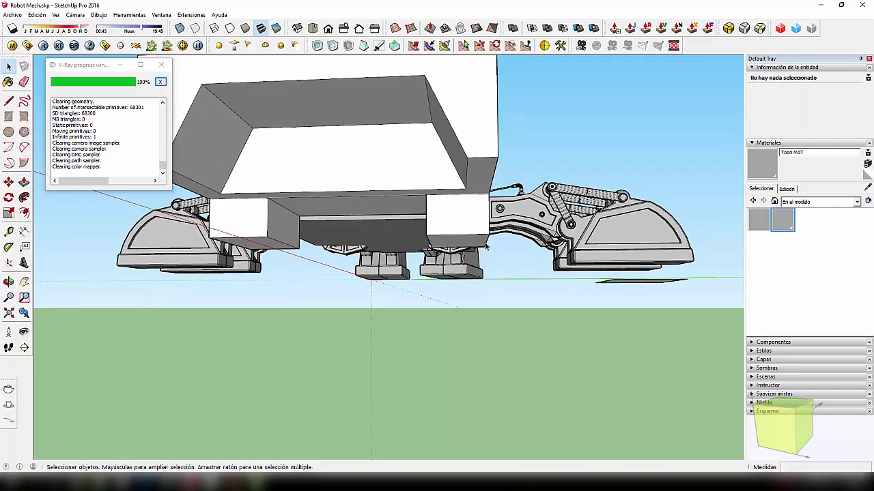
left_click(486, 250)
mouse_move(486, 250)
middle_mouse_down()
mouse_move(390, 238)
mouse_move(326, 251)
mouse_move(374, 265)
middle_mouse_up()
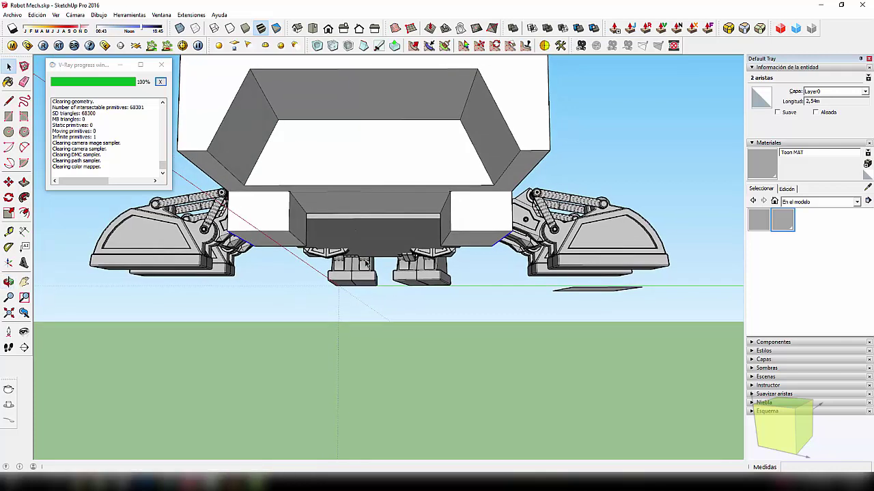
left_click(369, 232, "shift")
key("s")
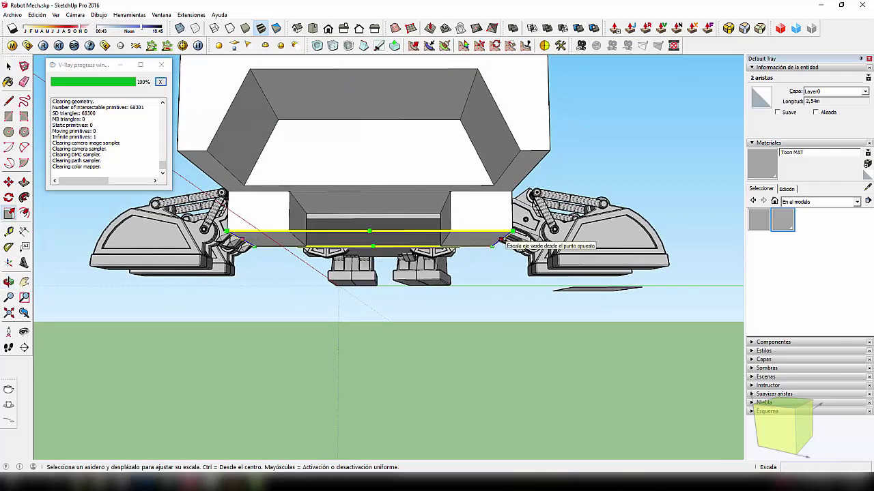
left_click_drag(508, 241, 489, 240, "ctrl")
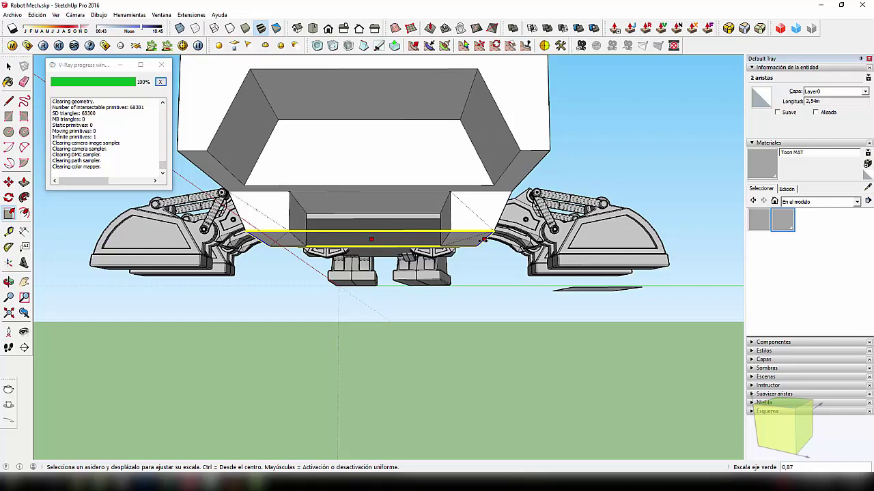
left_click_drag(455, 299, 441, 326, "ctrl")
Orbit so the robot faces the camera beside the white block
key("space")
left_click(442, 326)
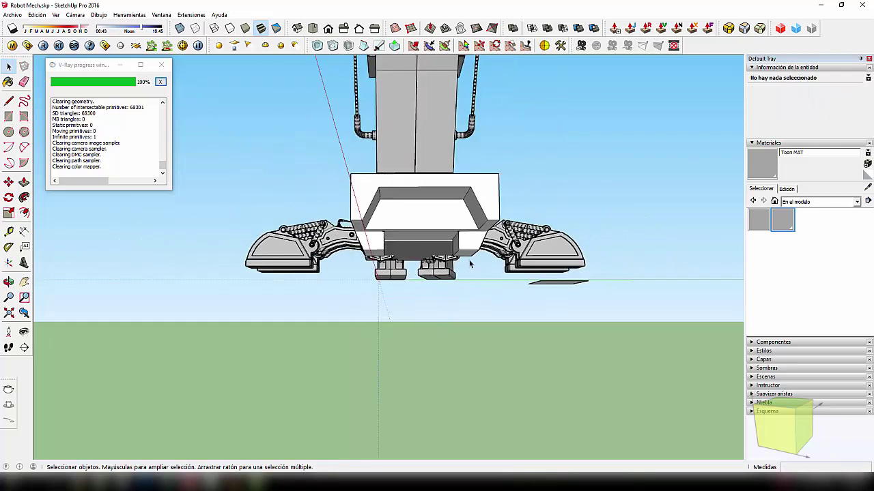
middle_click_drag(442, 325, 270, 328)
middle_click_drag(388, 306, 217, 313)
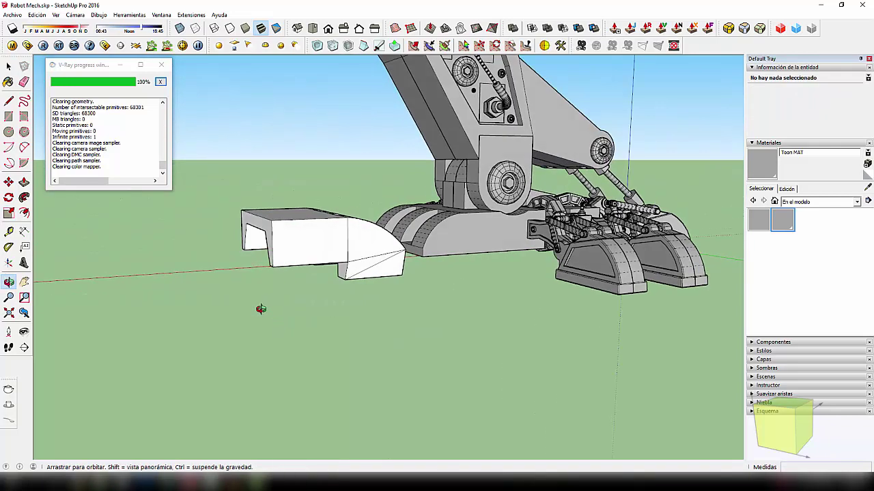
mouse_move(474, 308)
middle_mouse_down()
mouse_move(286, 324)
mouse_move(621, 326)
mouse_move(666, 298)
mouse_move(540, 299)
mouse_move(596, 296)
mouse_move(544, 390)
mouse_move(394, 435)
mouse_move(382, 362)
mouse_move(373, 372)
mouse_move(209, 371)
mouse_move(328, 353)
mouse_move(334, 321)
mouse_move(359, 355)
mouse_move(257, 352)
middle_mouse_up()
left_click(352, 327)
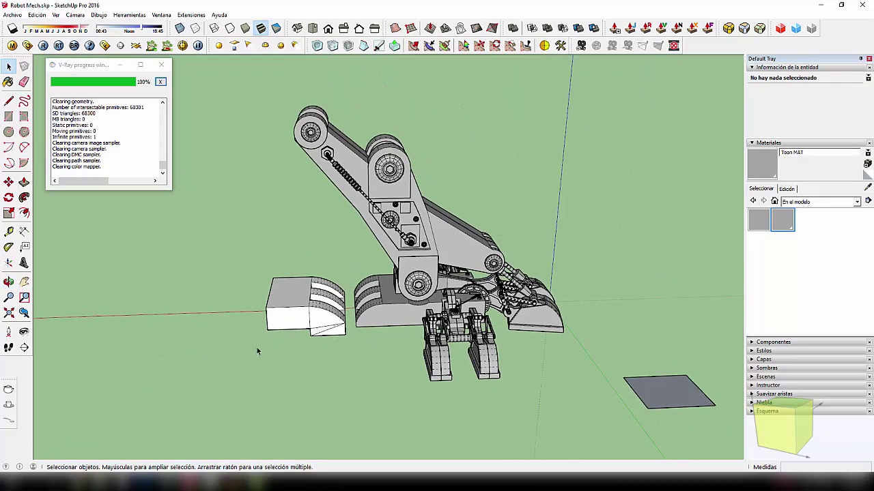
Make the white block a component and place a copy to its left
triple_click(296, 307)
key("g")
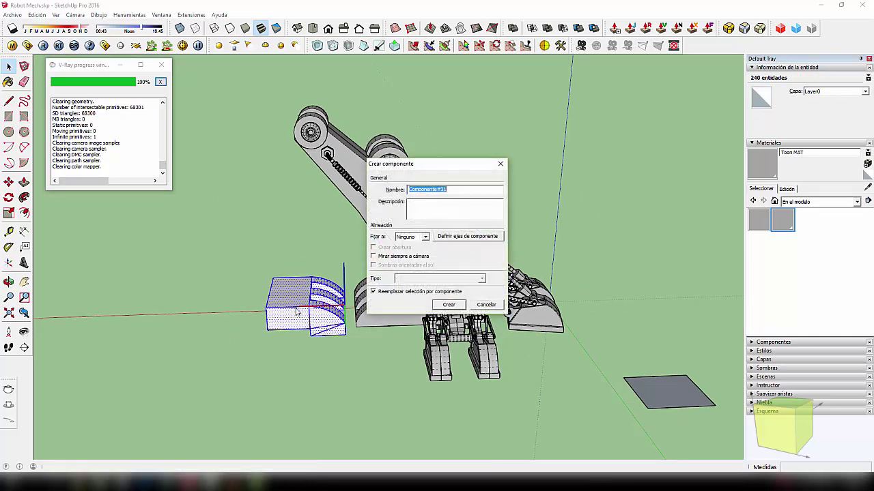
left_click(449, 305)
key("m")
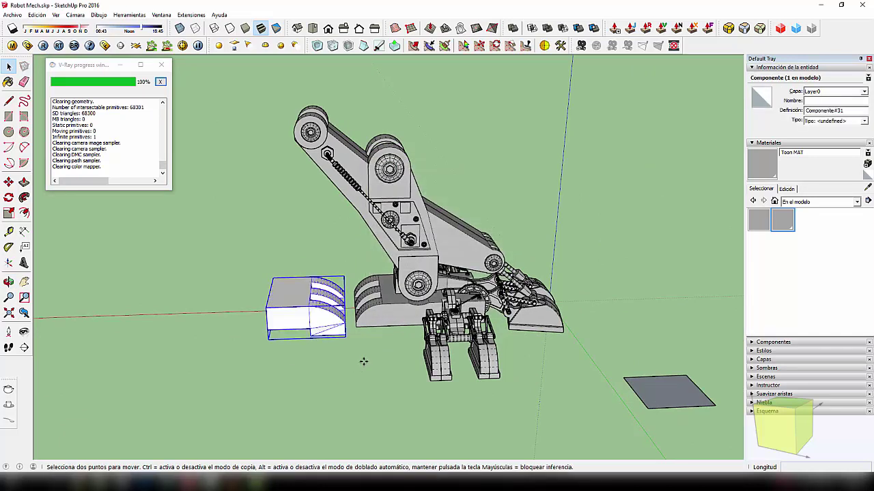
key("ctrl")
left_click(363, 359)
left_click(194, 365)
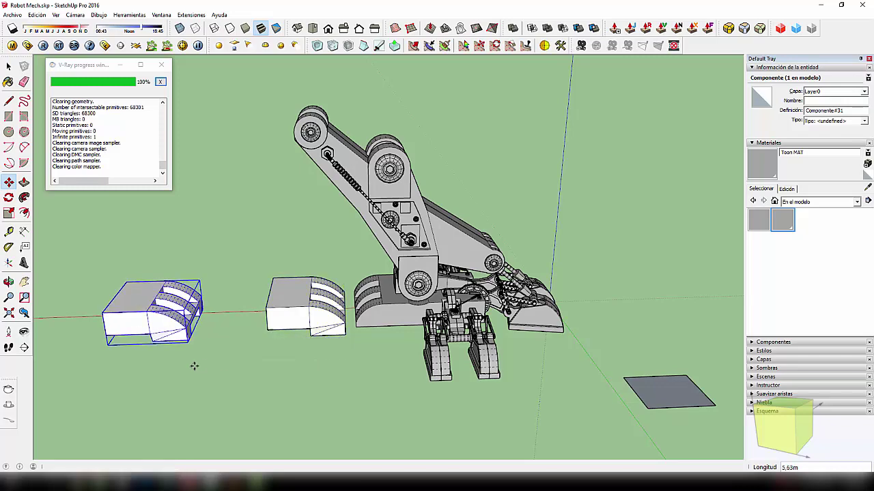
Mirror the copied block along the red axis with a -1 scale
key("s")
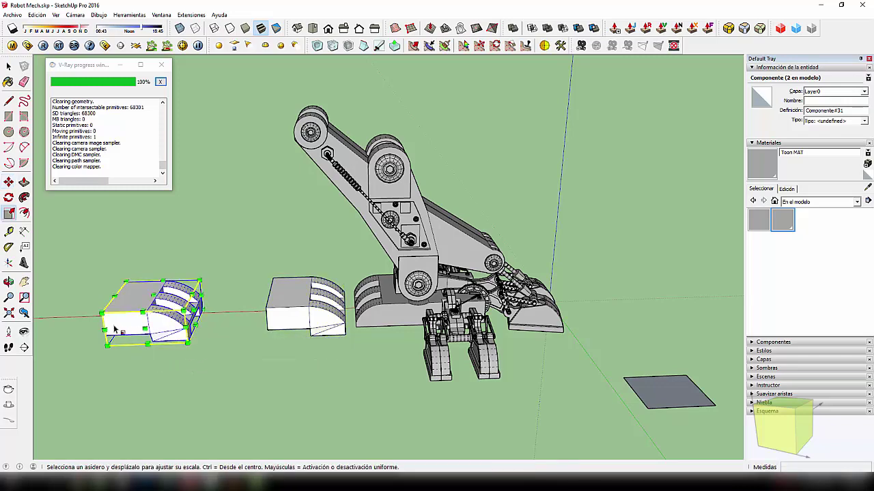
mouse_move(115, 330)
middle_mouse_down()
mouse_move(235, 308)
mouse_move(127, 367)
middle_mouse_up()
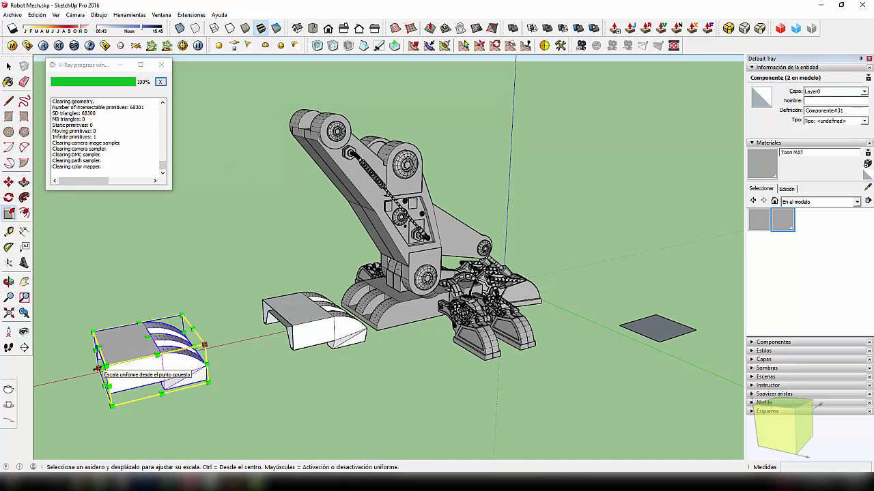
left_click_drag(98, 369, 235, 338)
type("-1")
key("Return")
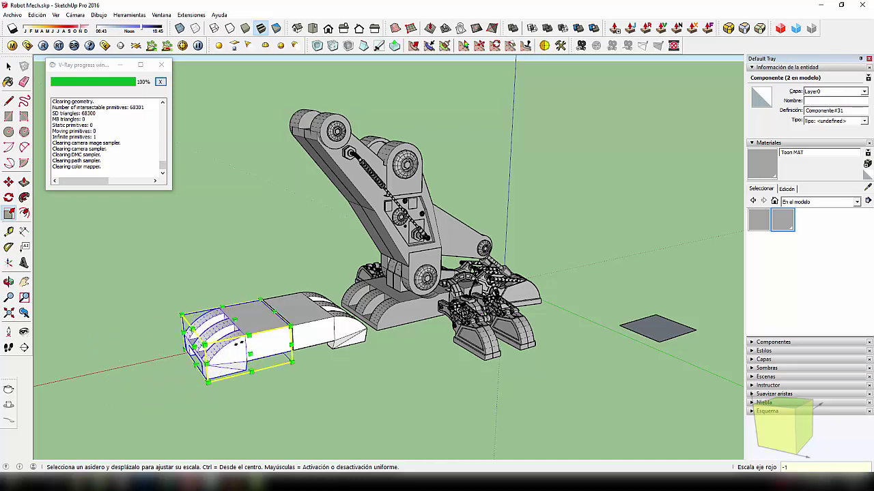
key("space")
scroll(280, 336, "up", 2)
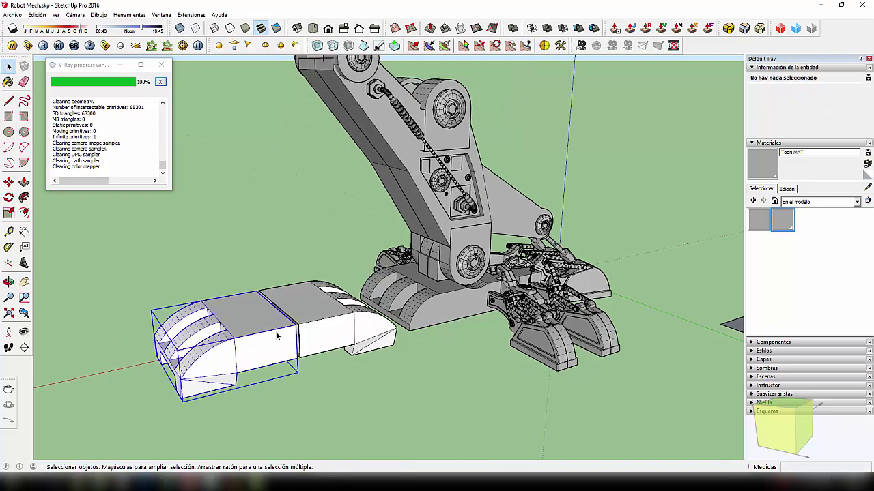
scroll(283, 341, "up", 3)
Move the mirrored copy against the original's back from a low side view
key("m")
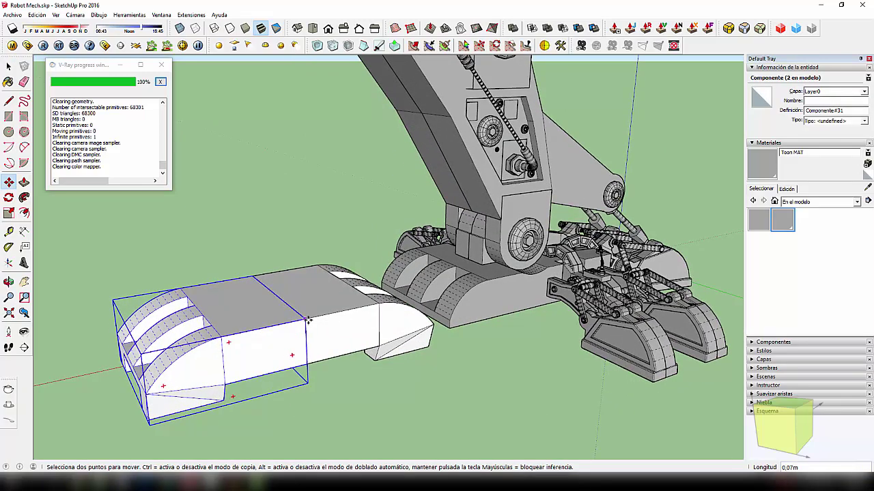
mouse_move(308, 335)
middle_mouse_down()
mouse_move(332, 384)
mouse_move(230, 331)
mouse_move(410, 455)
mouse_move(430, 460)
mouse_move(335, 328)
mouse_move(192, 304)
mouse_move(365, 331)
mouse_move(383, 370)
mouse_move(335, 320)
mouse_move(342, 348)
mouse_move(355, 345)
middle_mouse_up()
scroll(230, 331, "down", 2)
scroll(253, 346, "down", 2)
key("m")
scroll(331, 317, "up", 3)
scroll(331, 318, "up", 3)
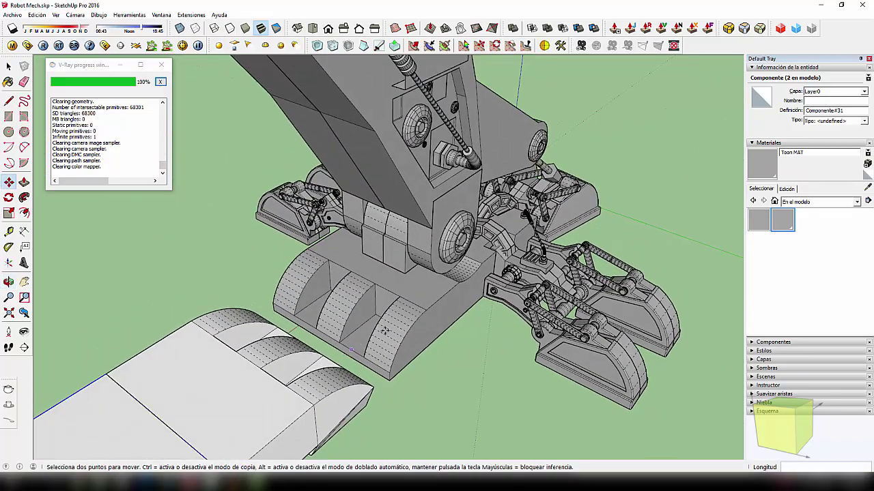
Inside the base component, push the face between the arches 0.18 m inward
key("space")
double_click(358, 343)
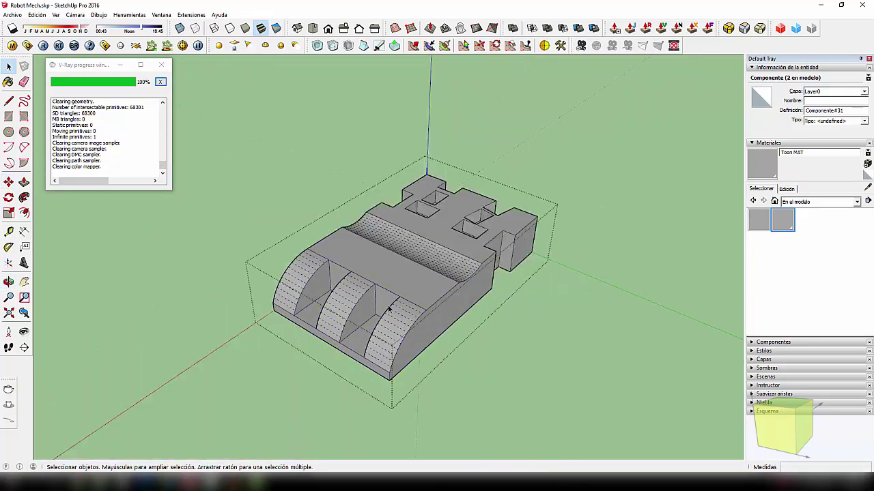
key("p")
left_click(360, 350)
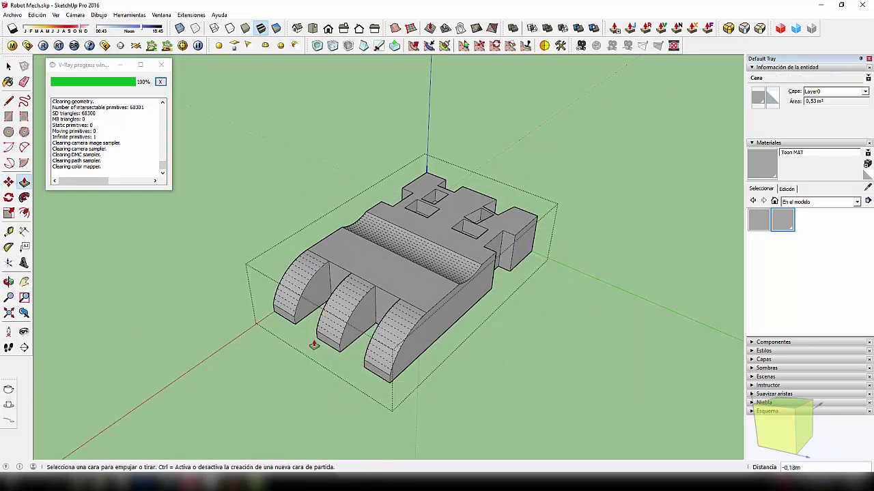
scroll(336, 352, "down", 2)
key("space")
left_click(447, 392)
Orbit and zoom to look at the robot's foot
scroll(445, 369, "up", 3)
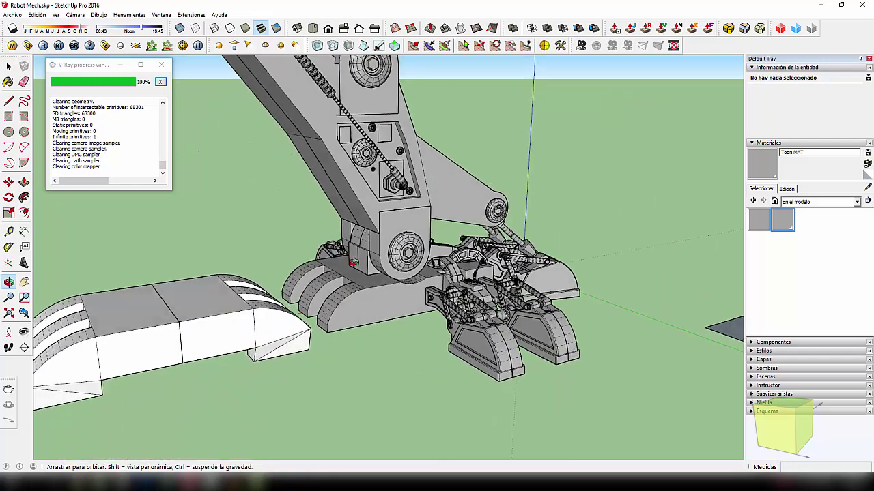
mouse_move(409, 342)
middle_mouse_down()
mouse_move(348, 304)
mouse_move(353, 343)
mouse_move(384, 299)
mouse_move(137, 279)
mouse_move(275, 222)
mouse_move(253, 266)
mouse_move(203, 311)
mouse_move(309, 312)
mouse_move(407, 332)
mouse_move(412, 357)
mouse_move(364, 364)
mouse_move(385, 263)
mouse_move(378, 275)
mouse_move(389, 263)
mouse_move(383, 245)
middle_mouse_up()
scroll(385, 264, "up", 3)
key("c")
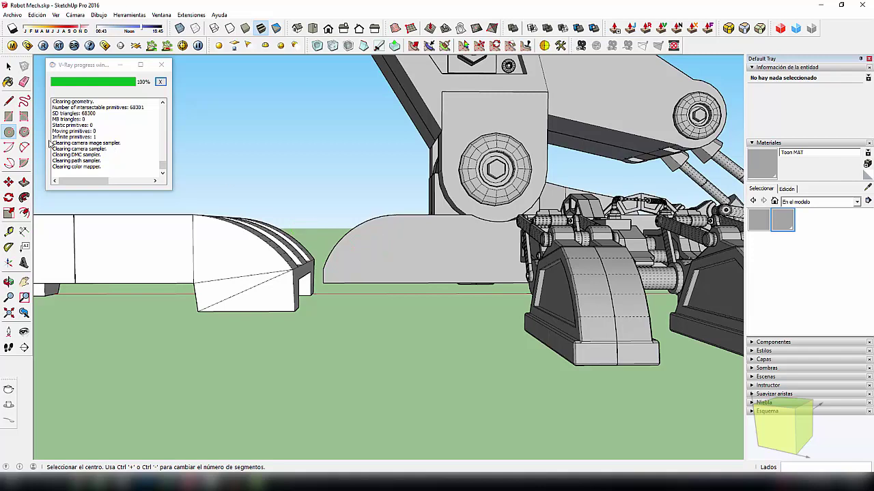
Draw a circle on the arch side and extrude it 0.20 m into a cylinder
left_click(378, 250)
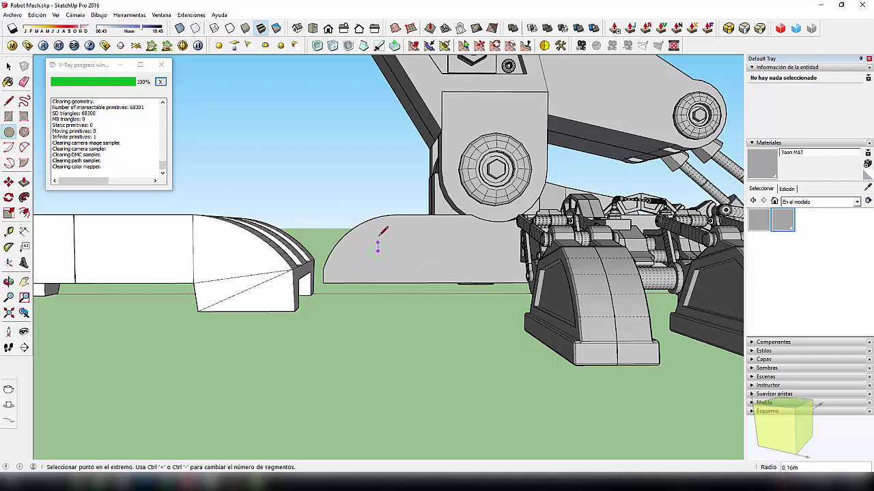
left_click(390, 232)
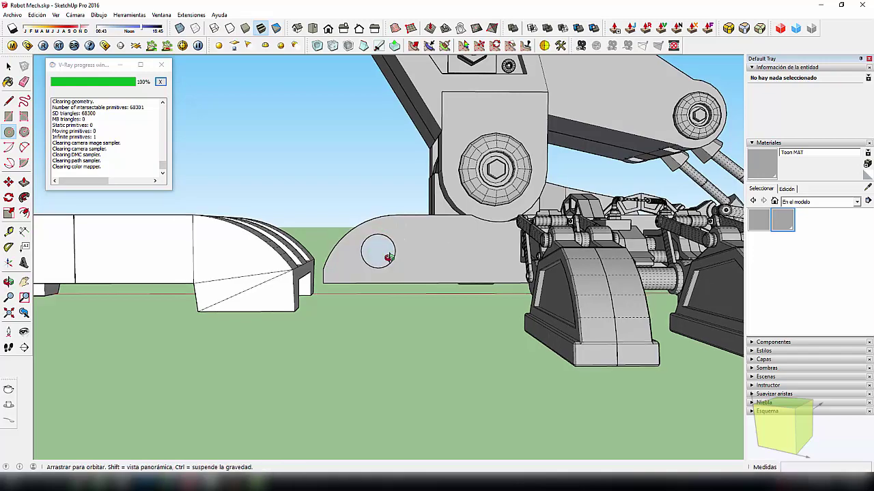
middle_click_drag(391, 232, 438, 265)
scroll(437, 263, "up", 2)
scroll(437, 264, "up", 2)
key("p")
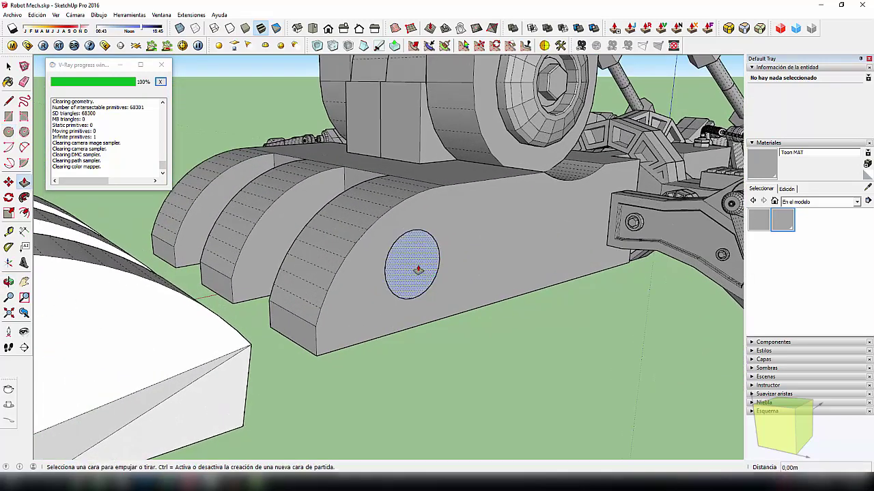
left_click(429, 273)
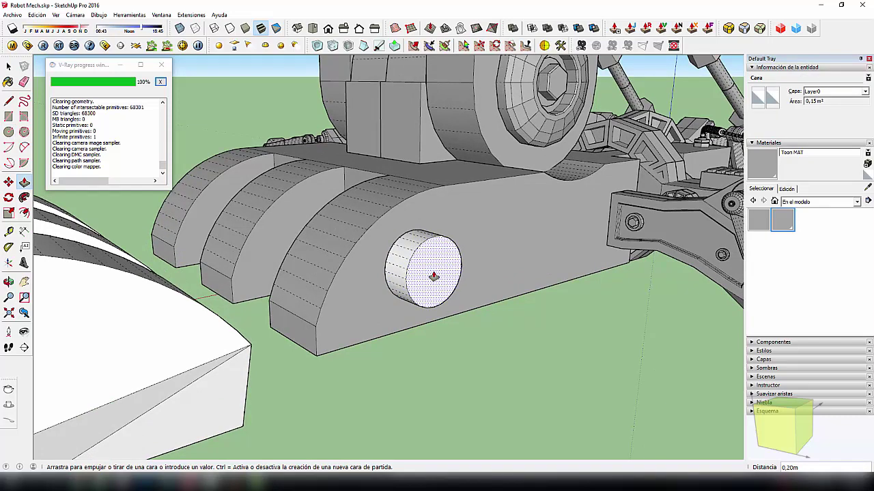
left_click(434, 277)
middle_click_drag(434, 277, 336, 250)
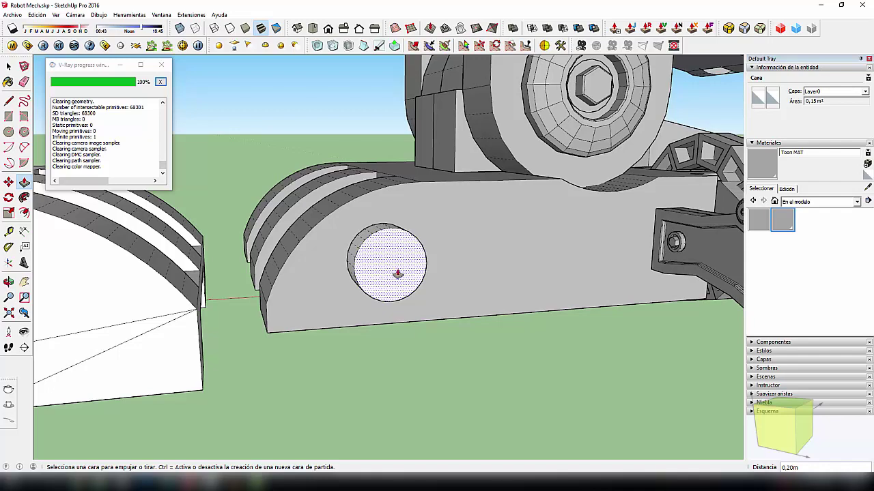
Offset the cylinder's end face inward and extrude the inner circle 0.11 m as a boss
key("space")
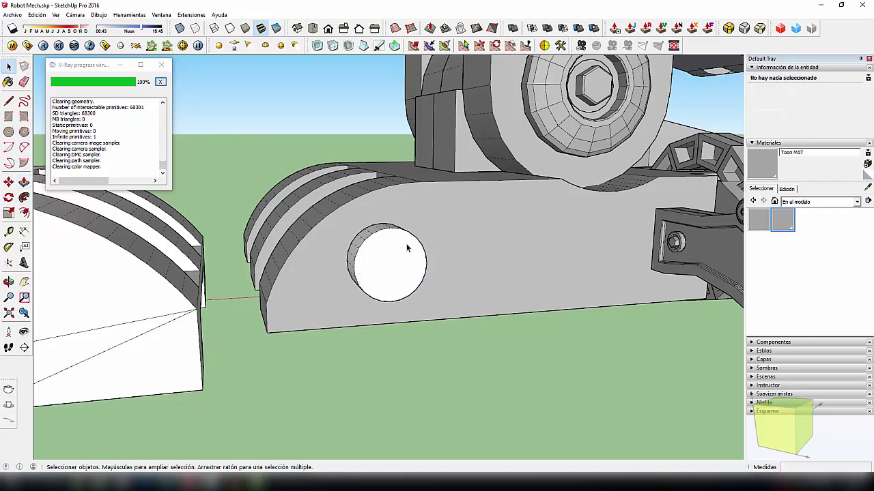
key("f")
left_click(406, 249)
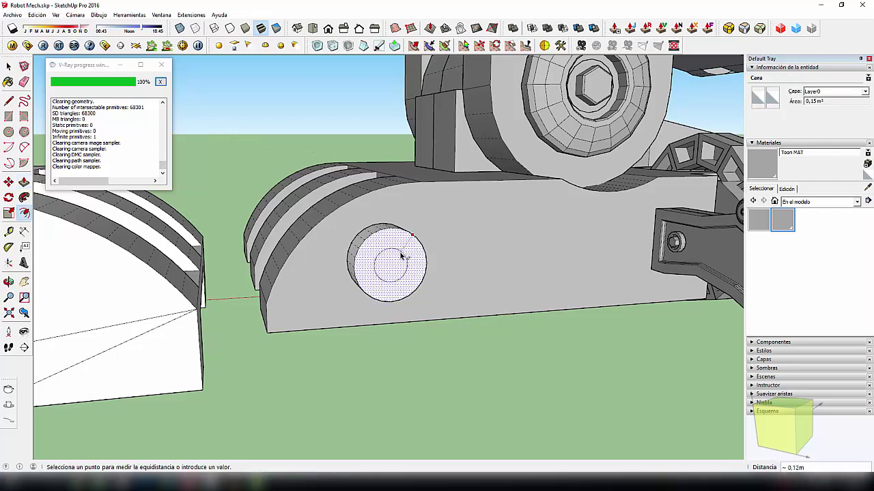
left_click(401, 256)
mouse_move(401, 255)
middle_mouse_down()
mouse_move(478, 304)
mouse_move(424, 280)
mouse_move(436, 280)
mouse_move(422, 286)
middle_mouse_up()
key("p")
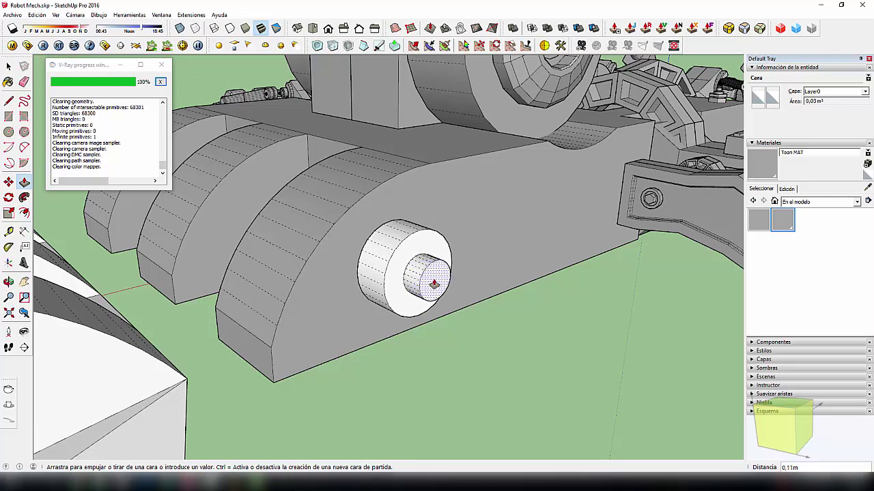
mouse_move(321, 242)
middle_mouse_down()
mouse_move(444, 312)
mouse_move(496, 248)
mouse_move(359, 244)
mouse_move(500, 252)
mouse_move(437, 272)
mouse_move(501, 275)
mouse_move(429, 274)
mouse_move(466, 289)
mouse_move(386, 270)
middle_mouse_up()
key("p")
left_click(450, 278)
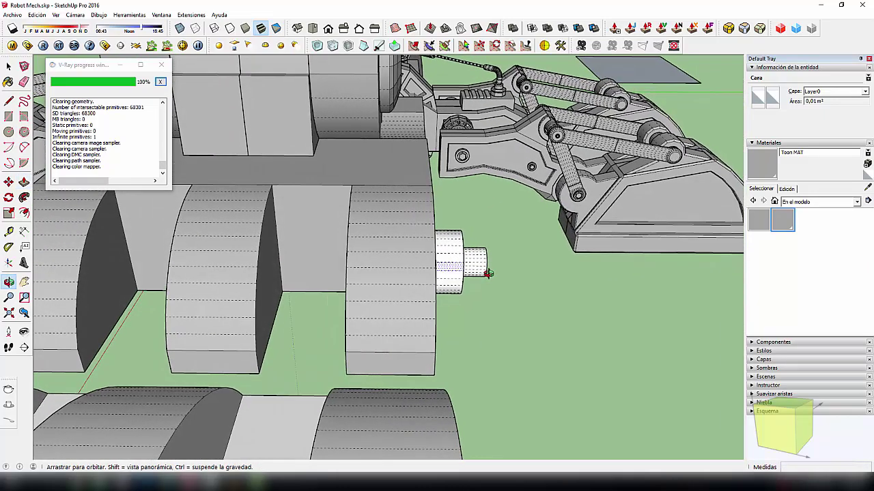
key("space")
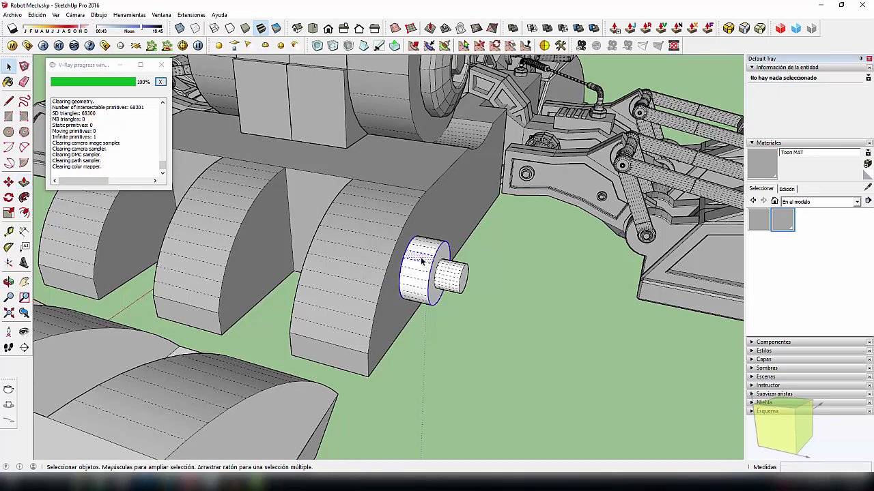
Make the stepped cylinder a component and place a copy to its right
triple_click(421, 262)
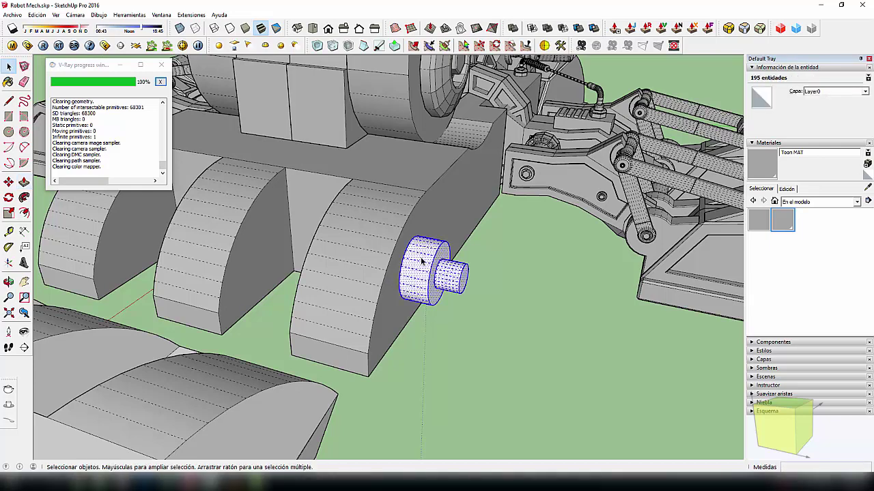
key("g")
left_click(449, 303)
middle_click_drag(448, 303, 432, 307)
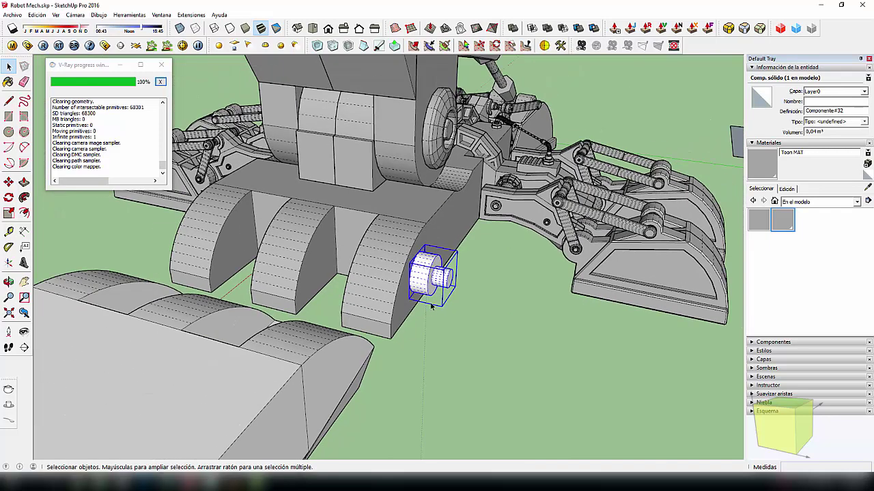
key("m")
key("ctrl")
left_click(470, 343)
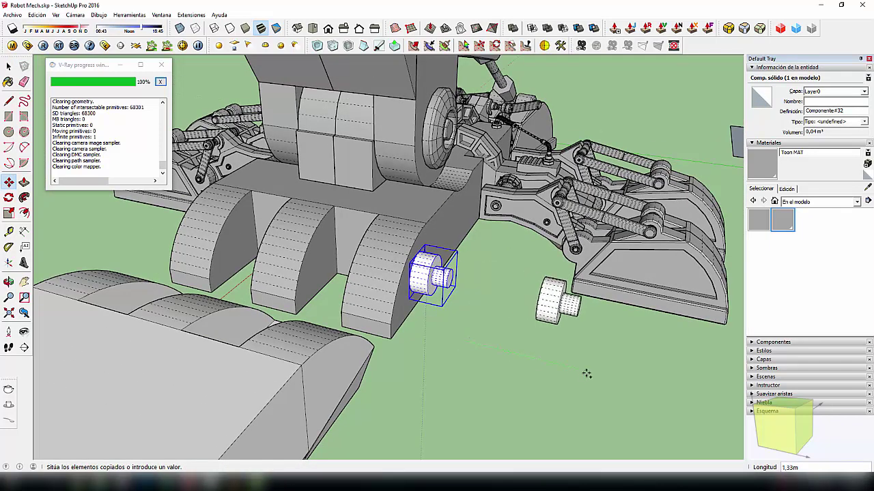
left_click(559, 372)
Open the copied cylinder for editing and select all its geometry
middle_click_drag(514, 359, 643, 365)
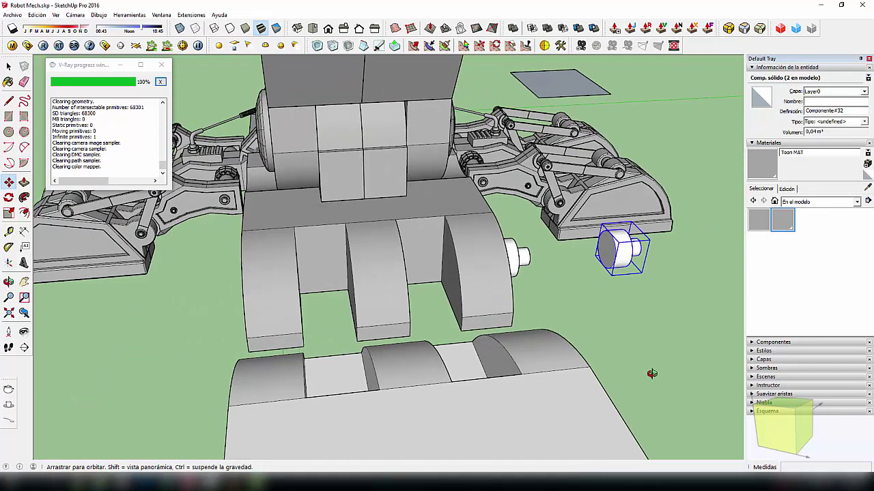
scroll(600, 268, "up", 3)
key("space")
double_click(600, 269)
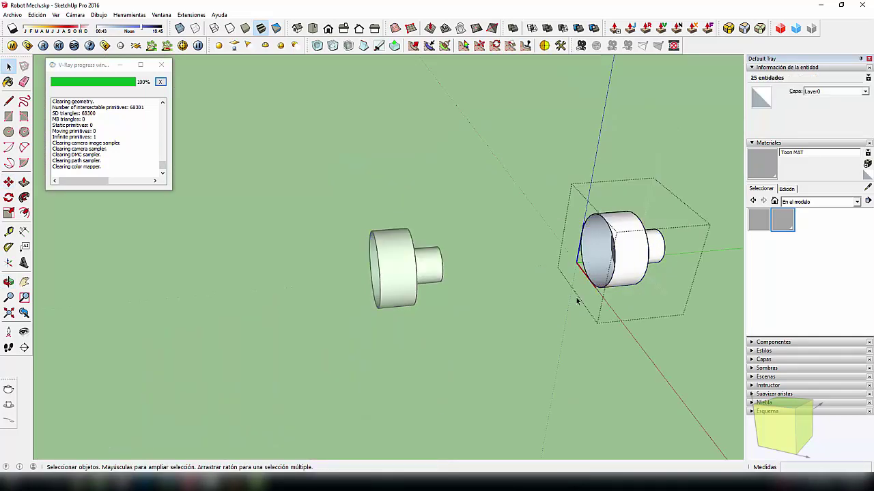
middle_click_drag(577, 296, 488, 287)
left_click_drag(494, 240, 619, 361)
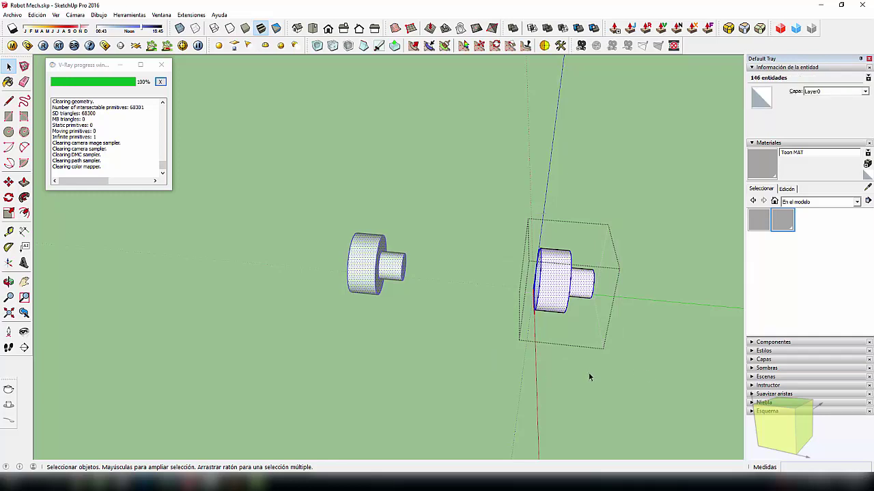
Copy the right-hand cylinder component 0.60m to the left
key("m")
key("space")
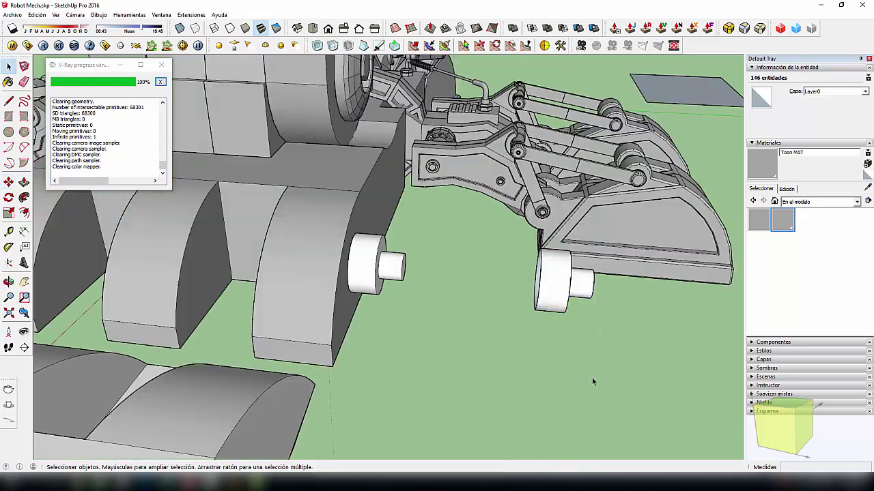
left_click(592, 377)
left_click(558, 292)
key("m")
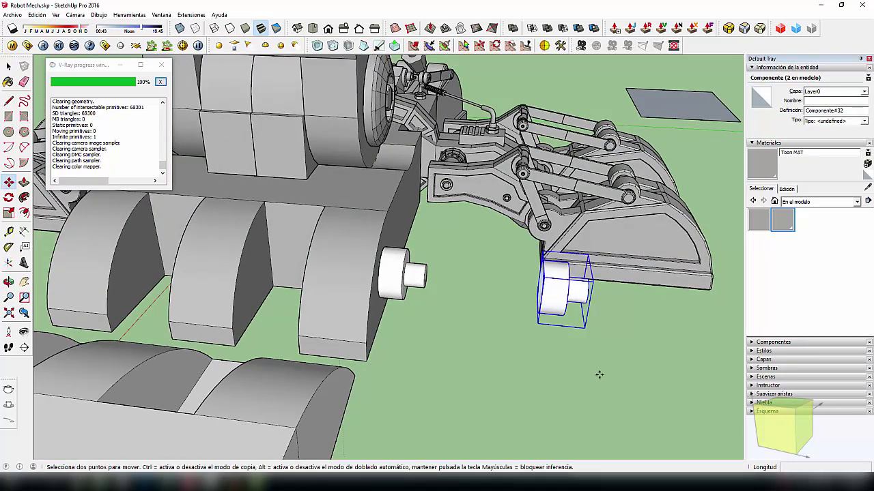
left_click(599, 375)
key("ctrl")
left_click(524, 362)
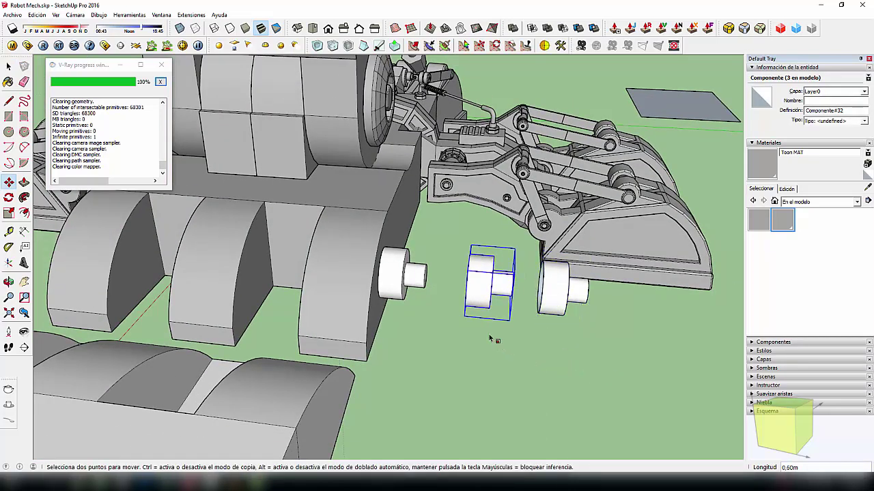
Mirror the copied cylinder at -1 on the green axis and shift it 0.14m sideways
key("s")
left_click_drag(469, 284, 516, 290)
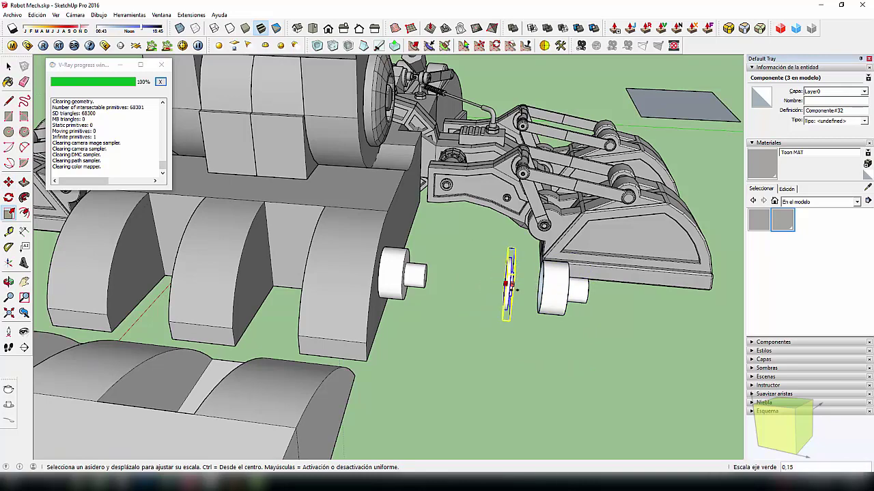
key("Return")
key("space")
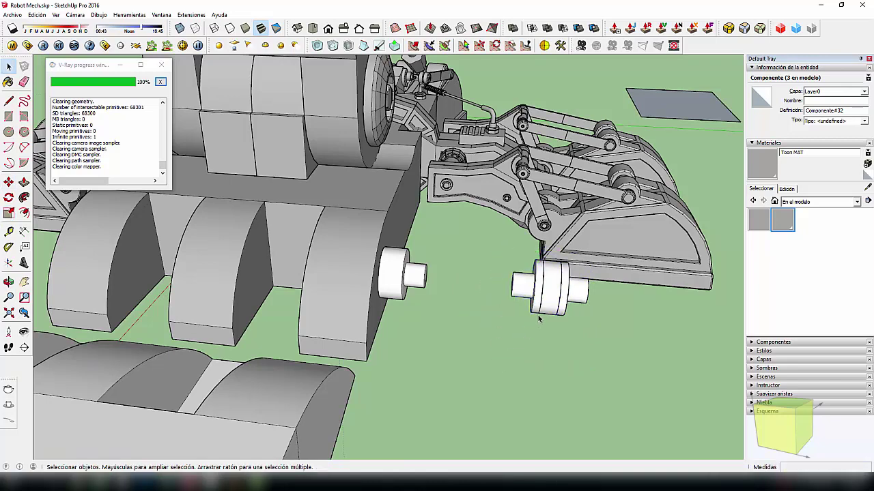
scroll(539, 323, "up", 3)
left_click(539, 286)
key("m")
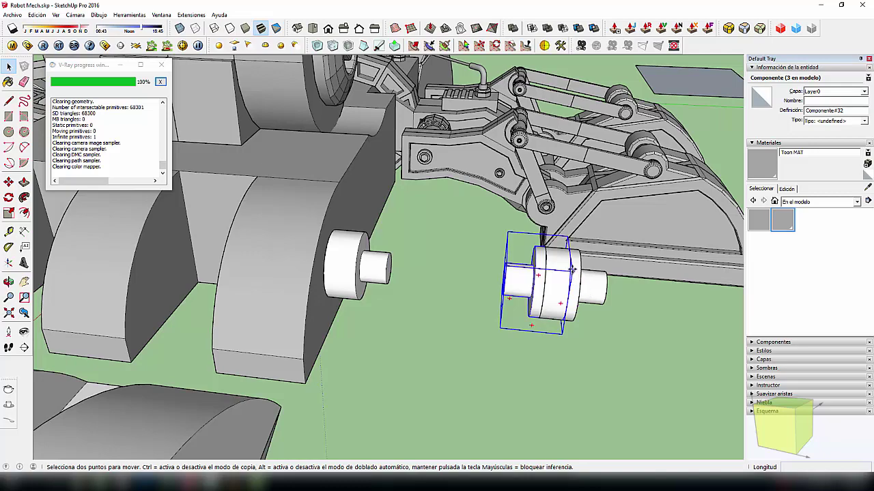
left_click(572, 269)
mouse_move(547, 298)
middle_mouse_down()
mouse_move(513, 320)
mouse_move(458, 323)
mouse_move(396, 348)
mouse_move(372, 298)
mouse_move(478, 319)
mouse_move(577, 367)
mouse_move(589, 388)
mouse_move(540, 382)
middle_mouse_up()
scroll(458, 321, "down", 2)
scroll(462, 344, "down", 2)
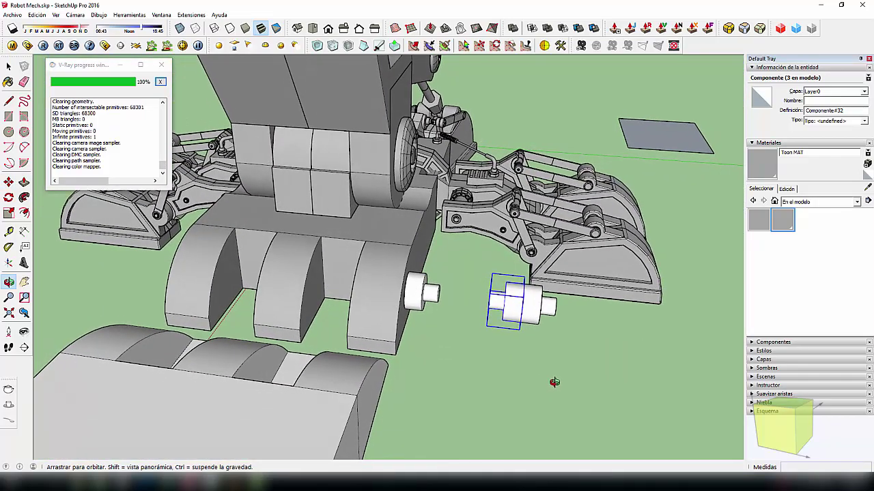
Inside the copy, move the wide disc's circular edge 0.09m along green
key("m")
scroll(492, 300, "up", 2)
scroll(529, 321, "up", 2)
key("space")
double_click(517, 312)
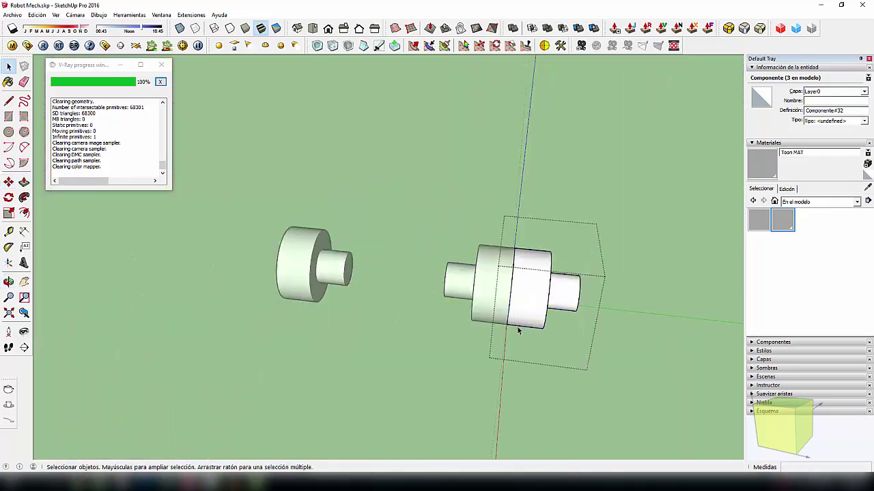
left_click(516, 318)
left_click(510, 312)
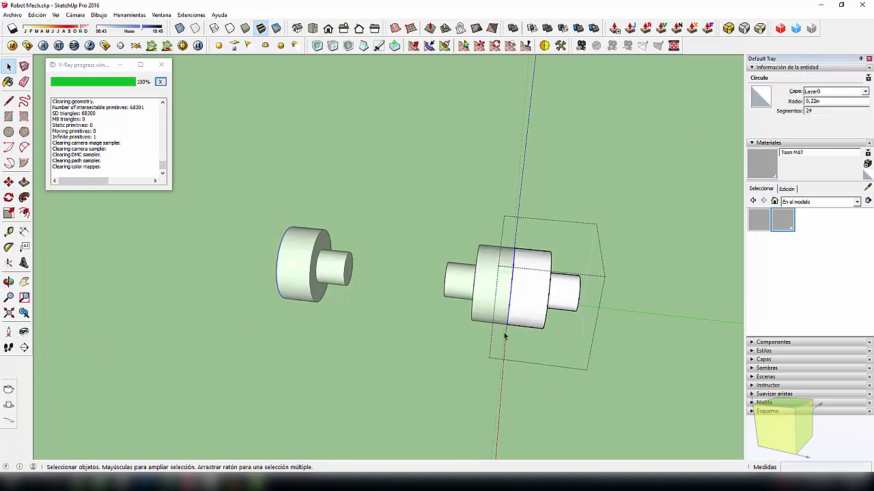
key("m")
left_click(512, 312)
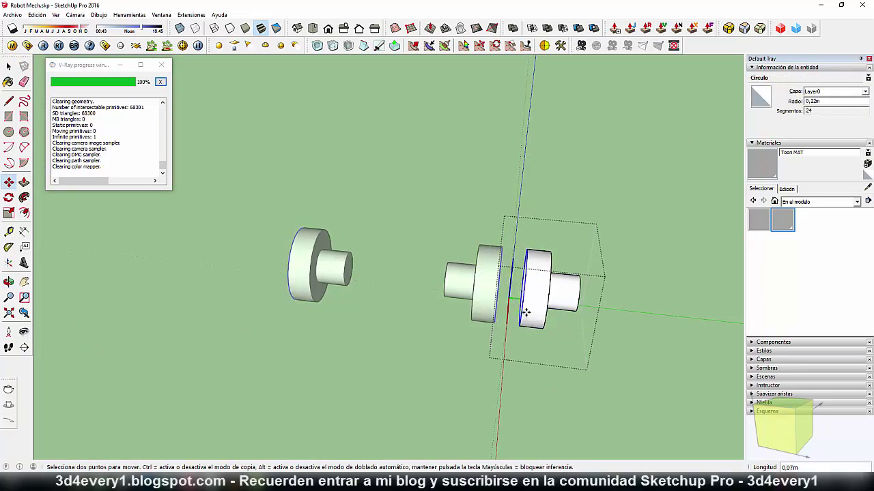
left_click(529, 313)
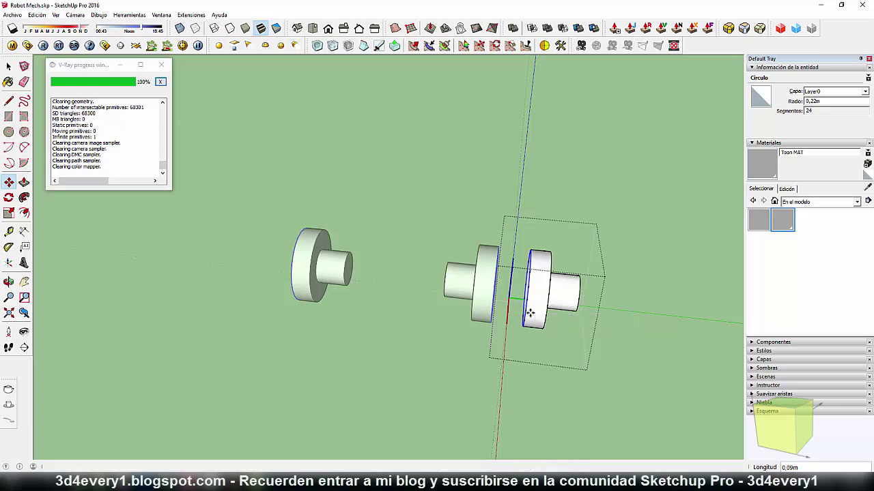
key("space")
left_click(503, 372)
Move the mirrored cylinder up against the leg and check its placement
left_click(479, 308)
scroll(486, 293, "up", 2)
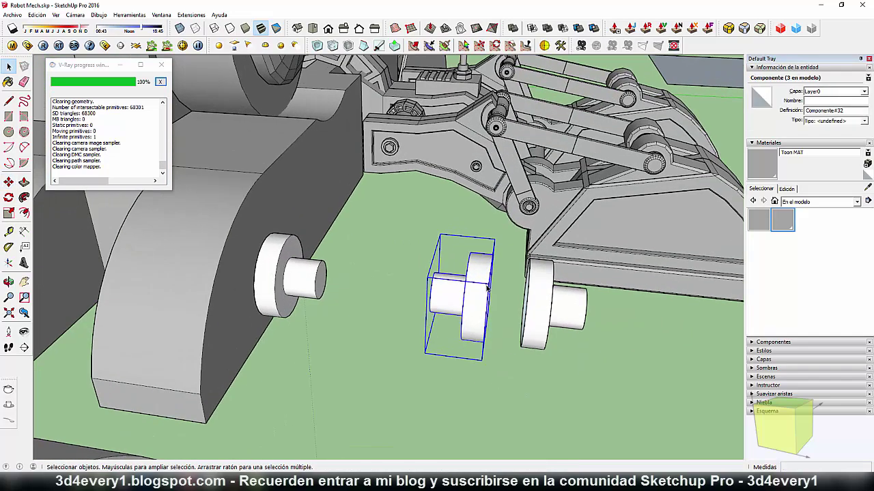
key("m")
left_click(487, 273)
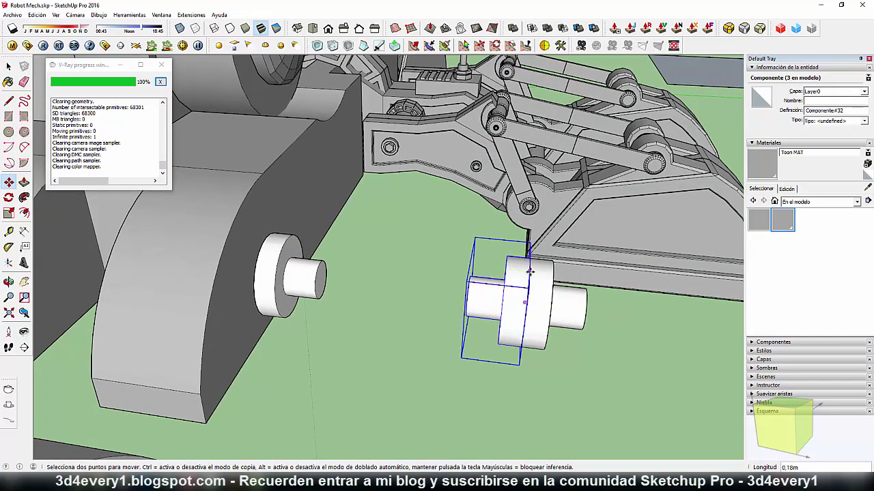
left_click(527, 276)
scroll(485, 321, "down", 1)
scroll(483, 319, "down", 2)
mouse_move(477, 353)
middle_mouse_down()
mouse_move(439, 328)
mouse_move(446, 353)
middle_mouse_up()
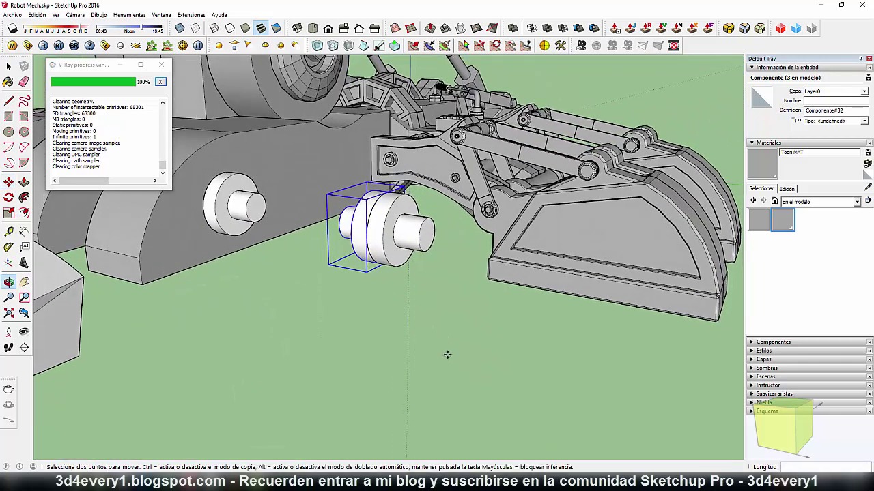
middle_click_drag(433, 321, 437, 360)
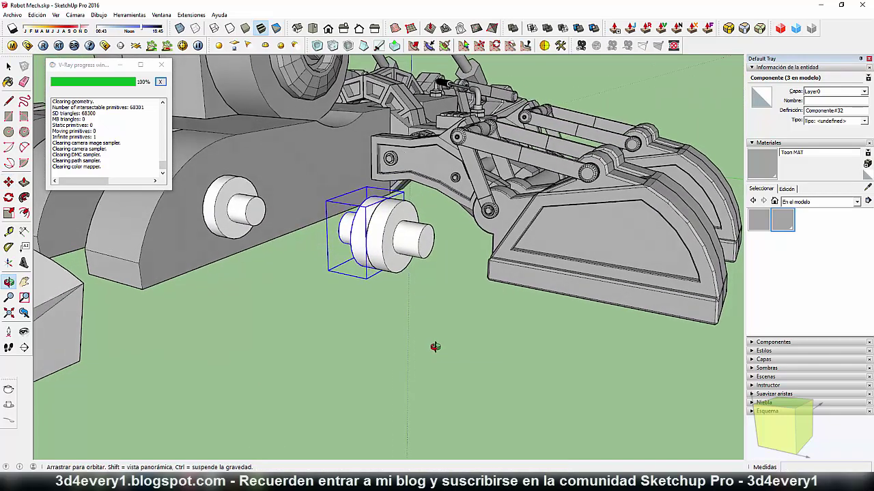
key("space")
left_click(437, 360)
scroll(382, 246, "up", 2)
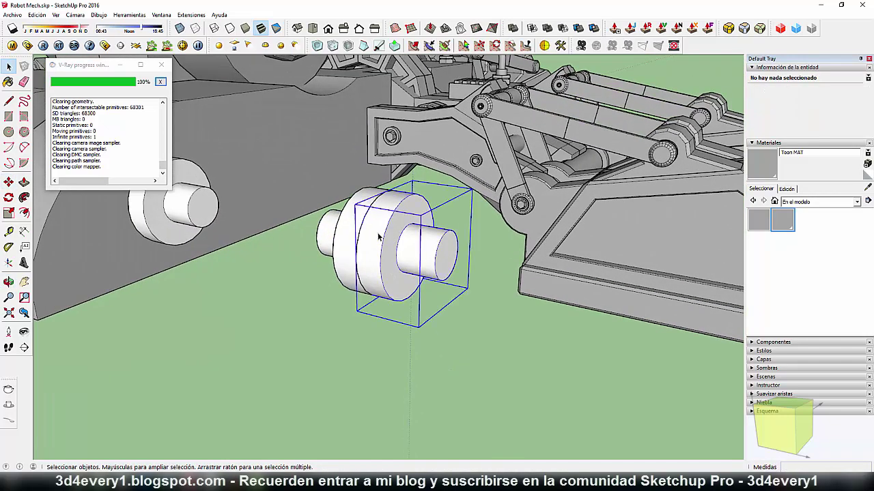
Extrude the copied cylinder's shaft faces 0.58m with Joint Push Pull into a long rod
double_click(379, 236)
mouse_move(372, 240)
middle_mouse_down()
mouse_move(312, 203)
mouse_move(326, 211)
middle_mouse_up()
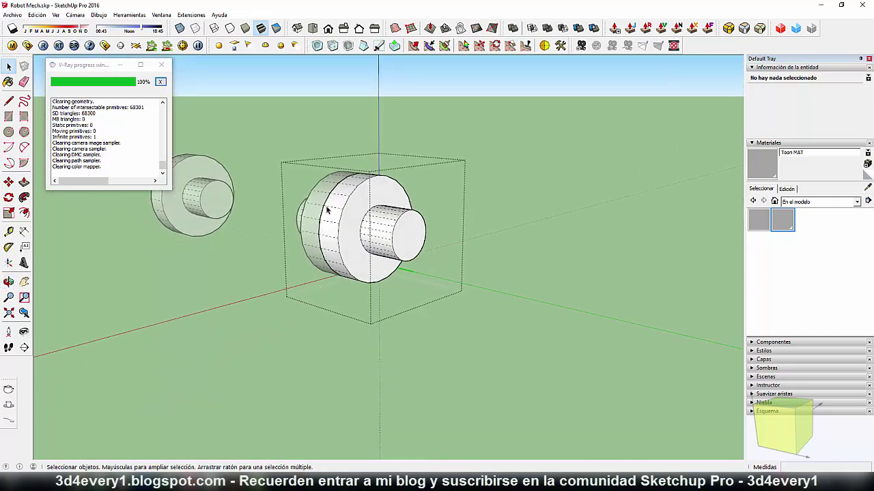
key("l")
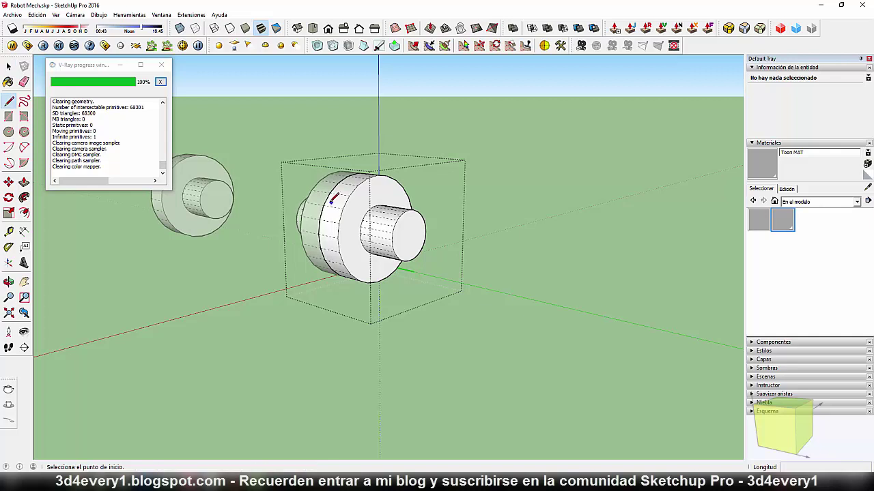
left_click(327, 202)
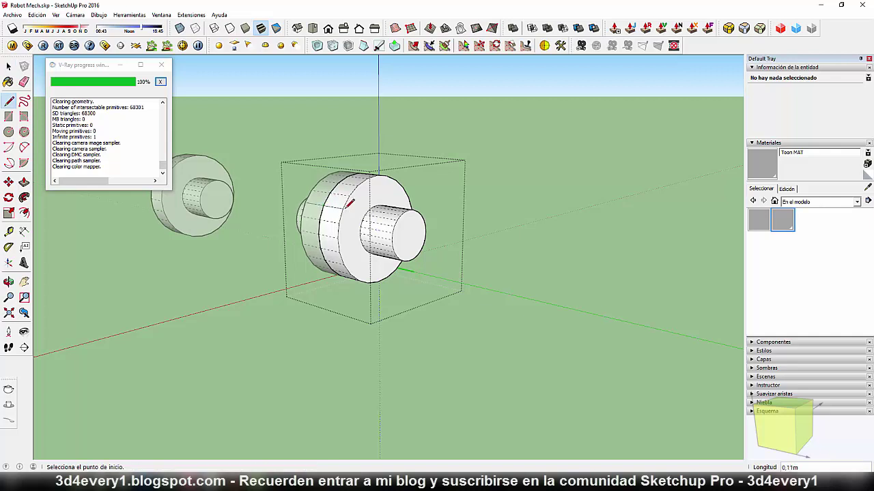
middle_click_drag(348, 203, 325, 198)
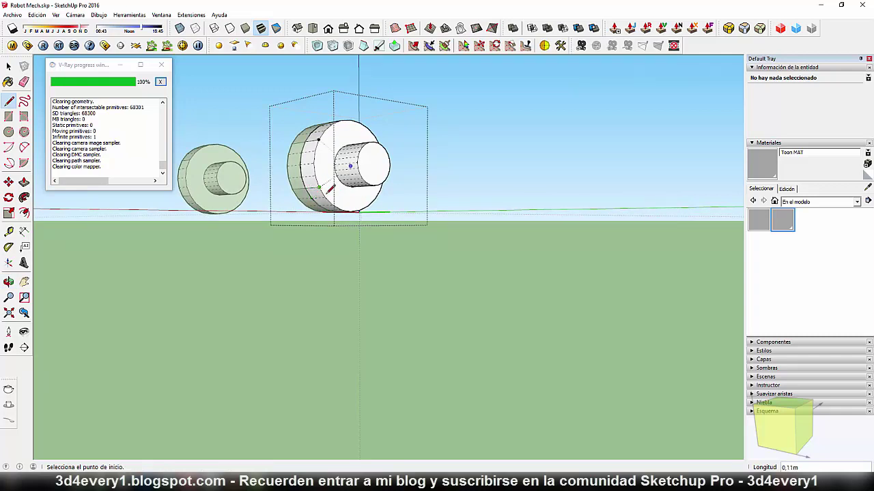
mouse_move(329, 189)
middle_mouse_down()
mouse_move(363, 258)
mouse_move(321, 250)
middle_mouse_up()
key("j")
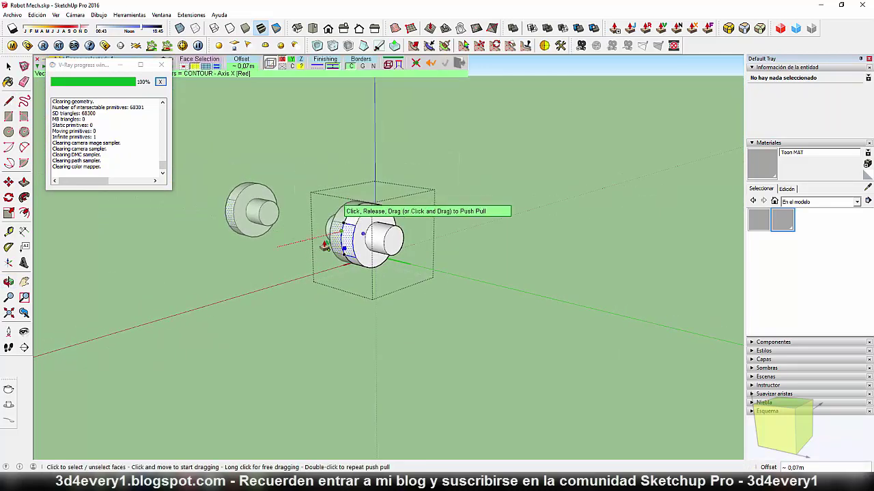
left_click(325, 246)
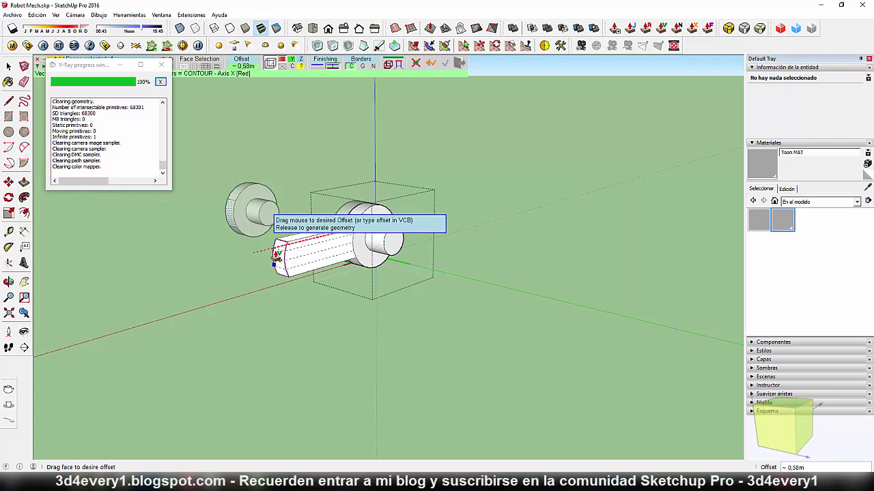
left_click_drag(277, 254, 282, 231)
mouse_move(355, 283)
middle_mouse_down()
mouse_move(269, 302)
mouse_move(324, 293)
mouse_move(312, 293)
mouse_move(332, 269)
mouse_move(303, 304)
mouse_move(310, 300)
mouse_move(317, 321)
middle_mouse_up()
key("space")
Exit the cylinder component and delete the current selection
left_click(320, 331)
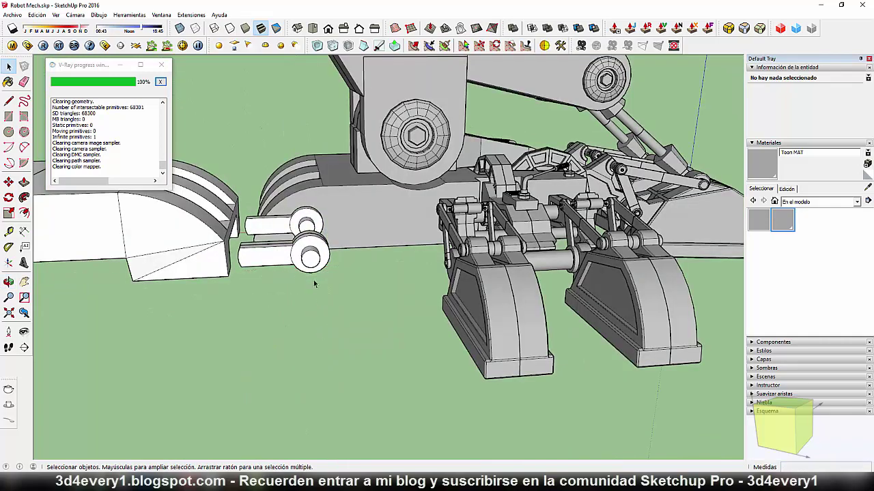
mouse_move(314, 284)
middle_mouse_down()
mouse_move(306, 294)
mouse_move(293, 280)
mouse_move(312, 242)
mouse_move(320, 289)
mouse_move(446, 347)
mouse_move(519, 332)
mouse_move(593, 345)
mouse_move(513, 347)
mouse_move(432, 311)
mouse_move(285, 329)
mouse_move(279, 299)
middle_mouse_up()
key("Delete")
scroll(285, 329, "up", 2)
scroll(293, 300, "up", 2)
scroll(280, 305, "up", 2)
Open the small arm part and view it straight on in parallel projection
double_click(287, 296)
left_click(297, 28)
left_click(314, 28)
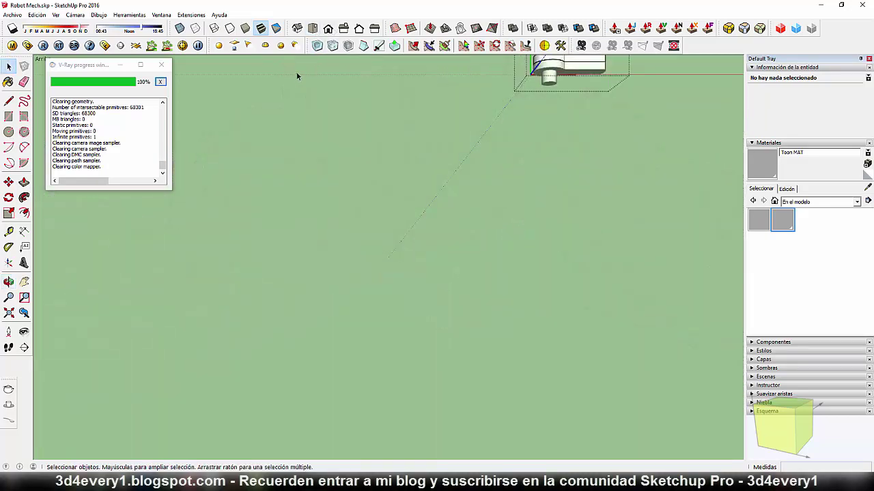
left_click(75, 15)
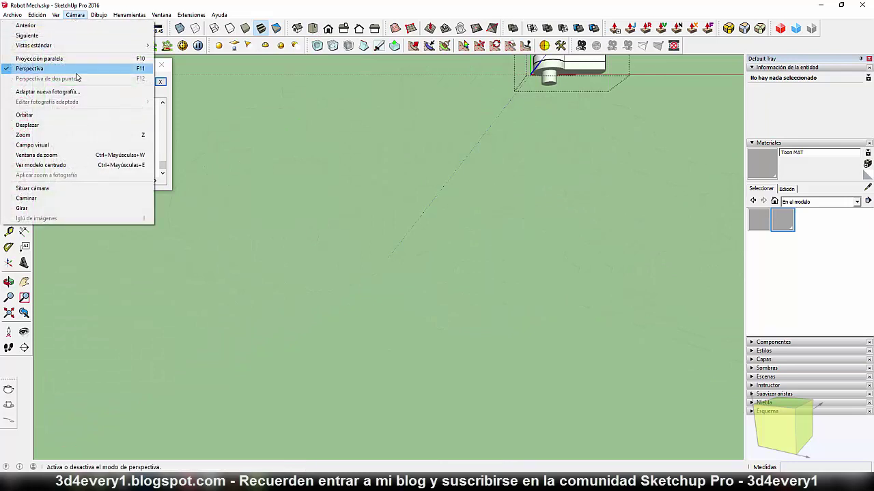
left_click(41, 59)
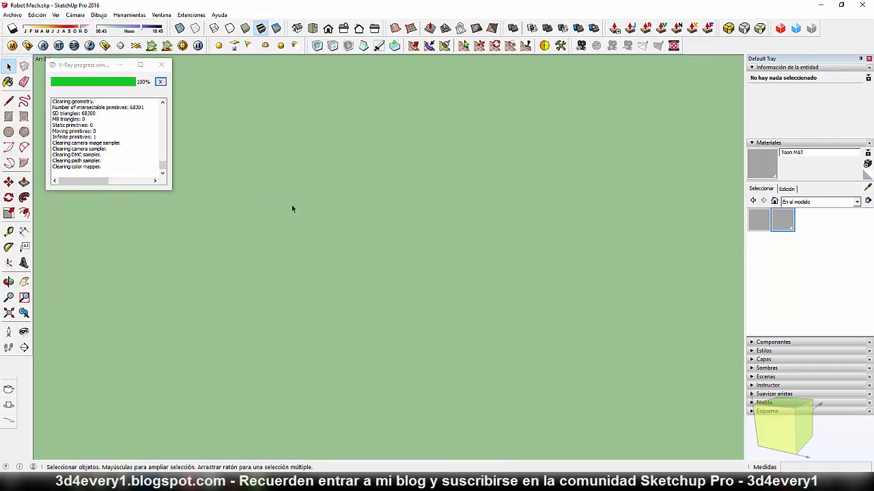
scroll(292, 206, "down", 3)
mouse_move(427, 134)
middle_mouse_down("shift")
mouse_move(382, 199)
mouse_move(400, 287)
middle_mouse_up("shift")
scroll(400, 287, "up", 2)
scroll(391, 265, "up", 3)
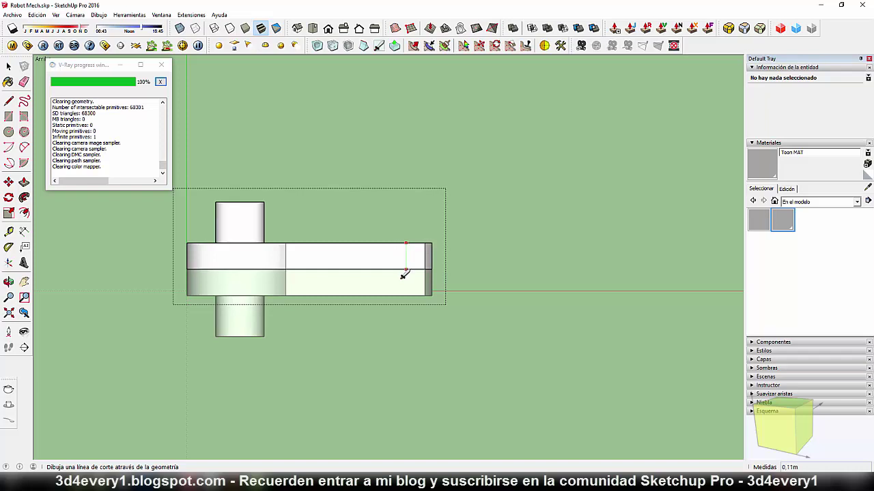
Cut across the arm part's long bar with the Knife tool and exit the part
scroll(383, 240, "down", 1)
key("space")
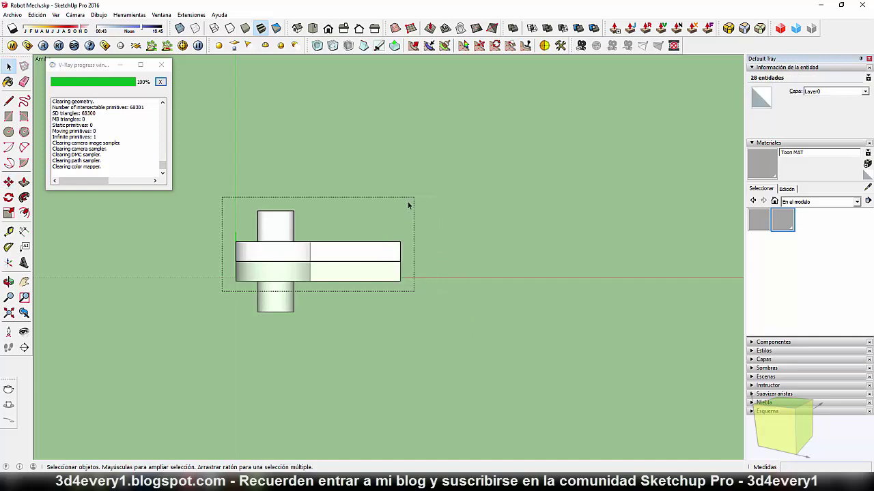
middle_click_drag(408, 202, 453, 341)
left_click(453, 346)
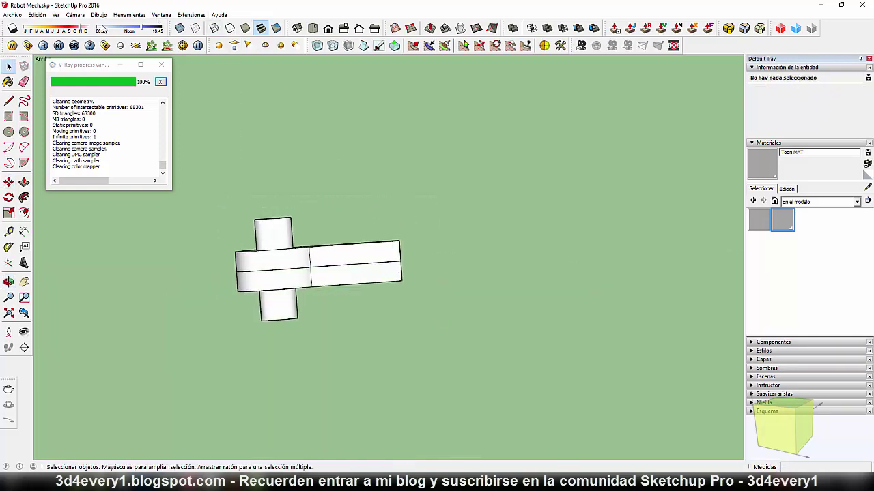
left_click(77, 15)
Restore perspective projection and turn the small link part into a group
left_click(74, 70)
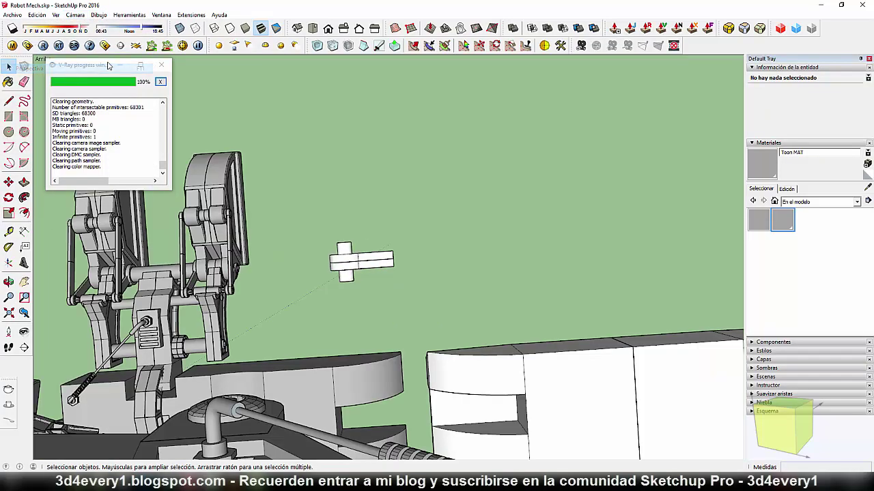
middle_click_drag(352, 230, 411, 260)
mouse_move(275, 287)
middle_mouse_down()
mouse_move(614, 192)
mouse_move(411, 339)
mouse_move(393, 311)
middle_mouse_up()
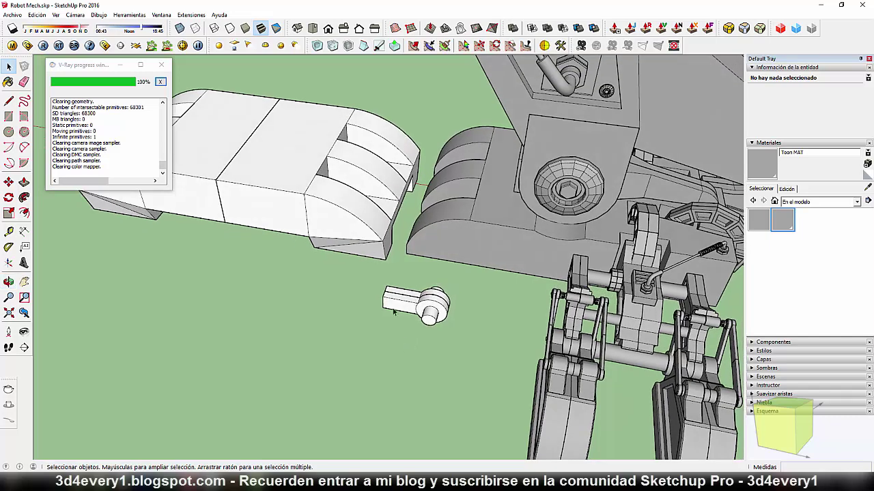
scroll(368, 298, "up", 1)
left_click(420, 301)
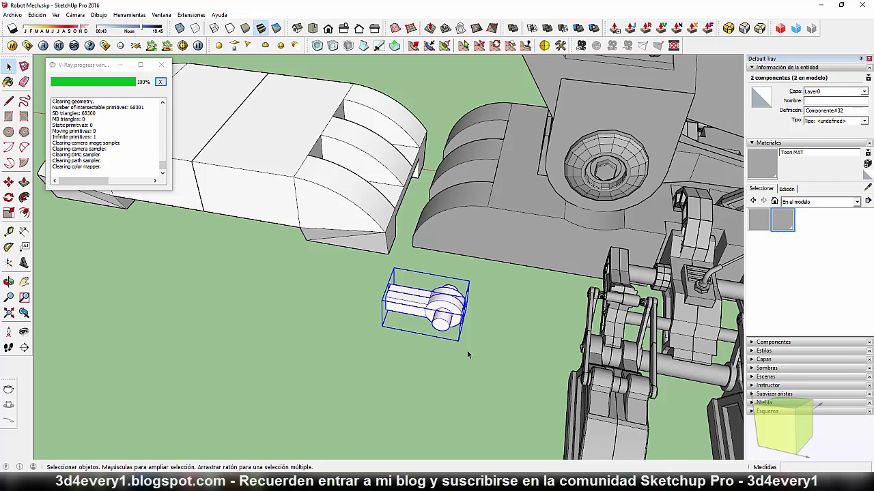
middle_click_drag(467, 351, 408, 302)
right_click(456, 325)
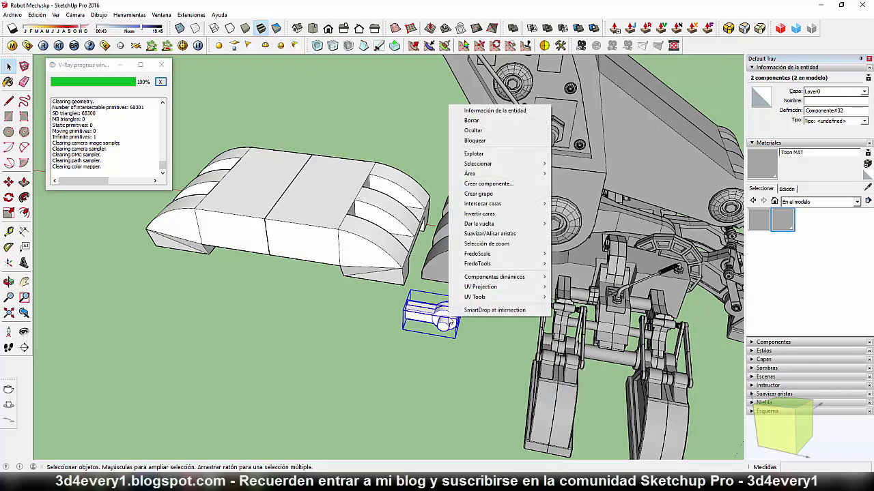
left_click(494, 196)
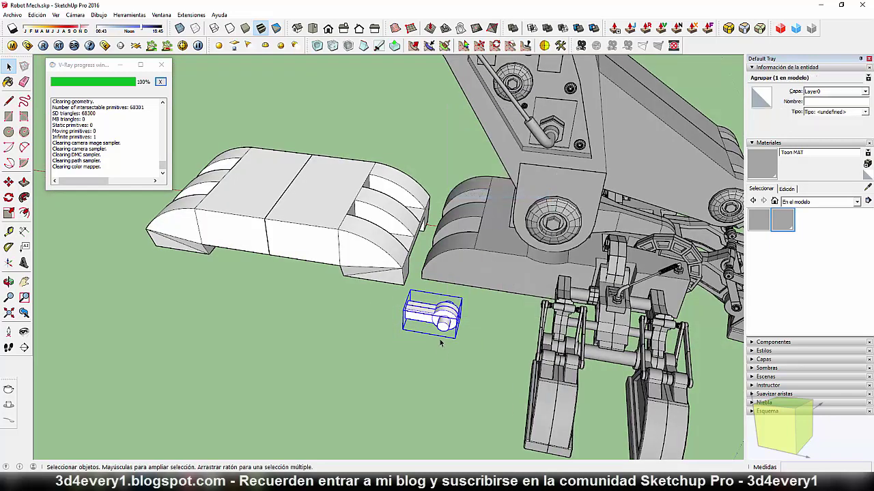
Copy the link group to the left and mirror the copy with scale -1 on red
key("m")
left_click(456, 352)
key("ctrl")
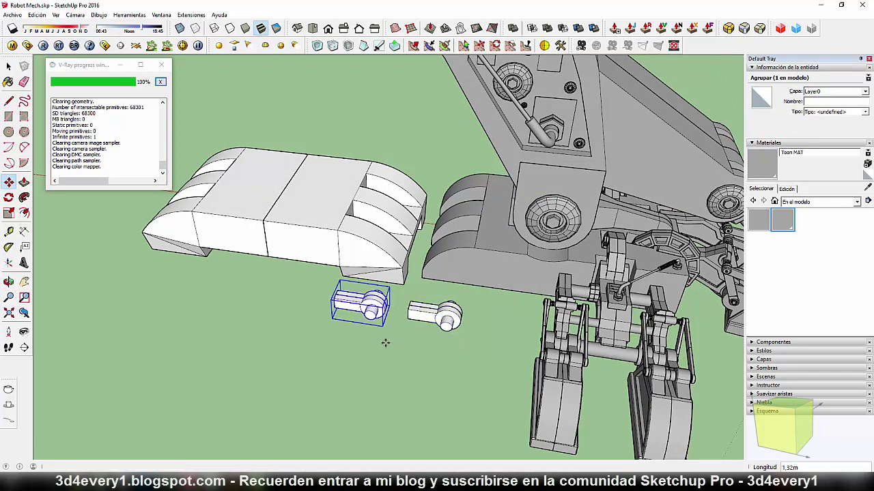
left_click(382, 340)
key("s")
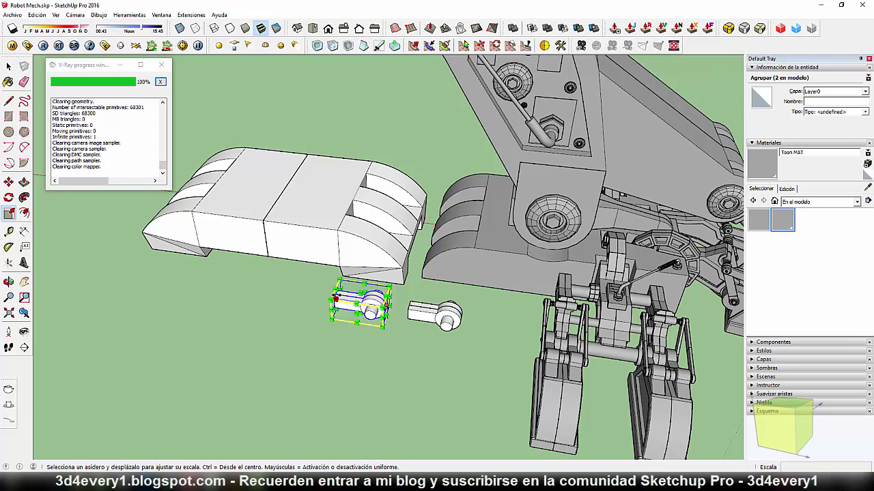
left_click_drag(335, 301, 421, 321)
type("-1")
key("Return")
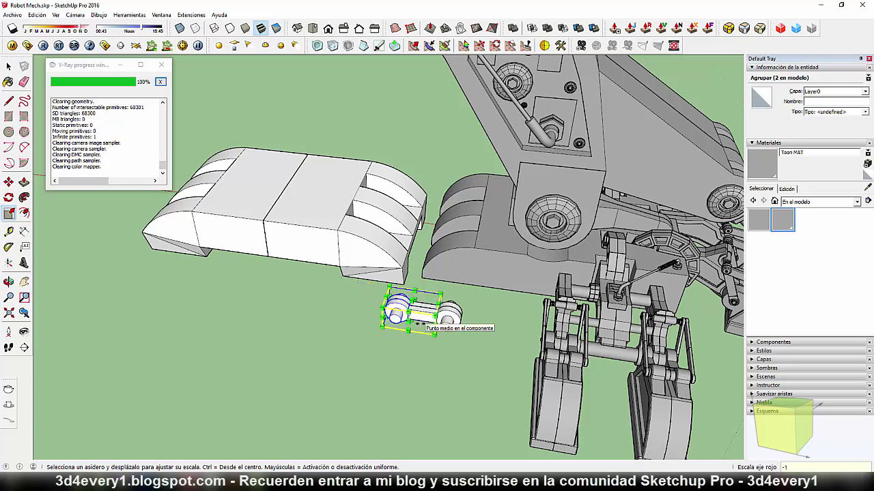
Shift the mirrored copy away from the original and inspect the result
scroll(418, 322, "up", 2)
key("m")
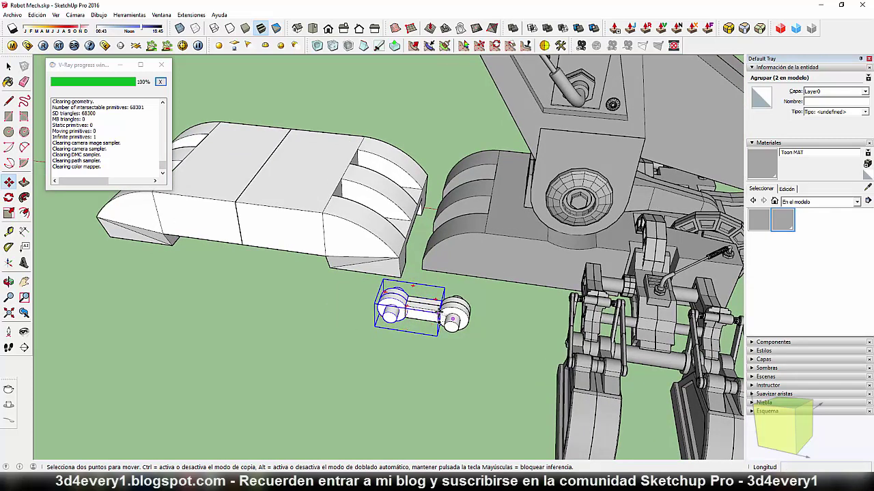
mouse_move(440, 312)
left_mouse_down()
mouse_move(390, 306)
mouse_move(406, 307)
left_mouse_up()
mouse_move(406, 313)
middle_mouse_down()
mouse_move(396, 345)
mouse_move(239, 348)
mouse_move(400, 332)
mouse_move(619, 341)
mouse_move(403, 359)
mouse_move(394, 406)
mouse_move(414, 416)
mouse_move(393, 396)
mouse_move(390, 357)
mouse_move(429, 380)
middle_mouse_up()
key("space")
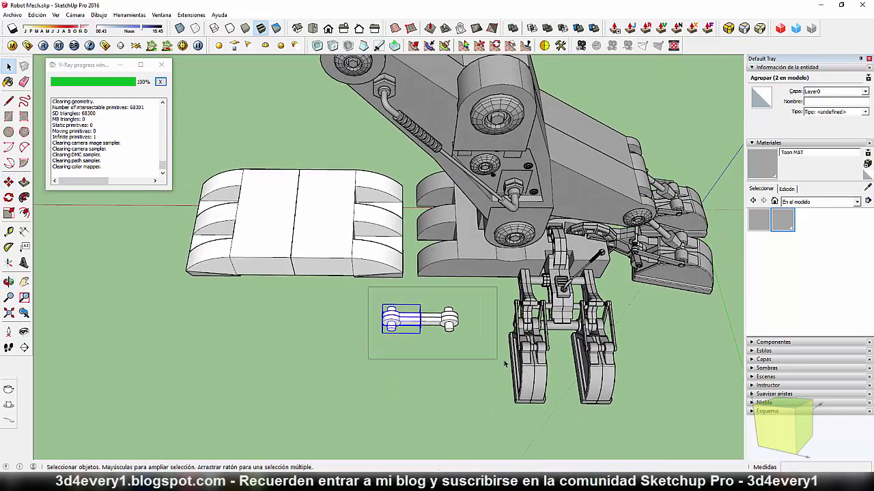
Move both link halves together into the foot slot
left_click_drag(505, 363, 504, 363)
mouse_move(438, 361)
middle_mouse_down()
mouse_move(674, 343)
mouse_move(543, 310)
middle_mouse_up()
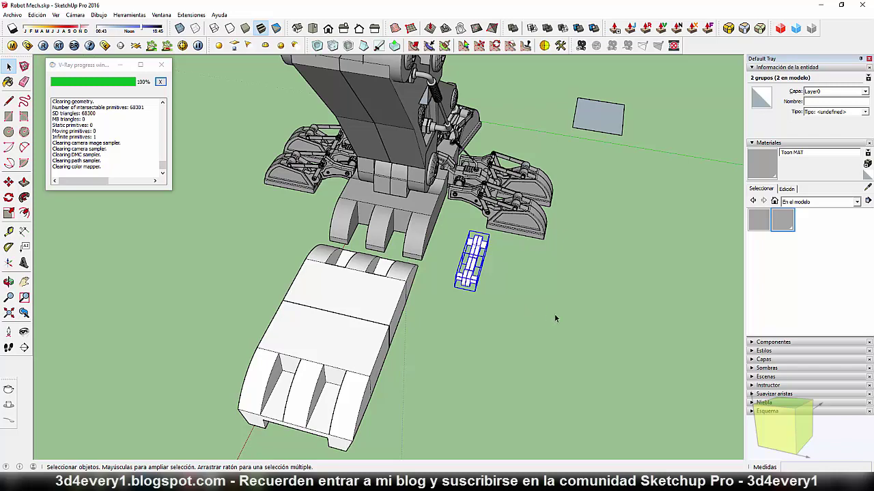
key("m")
left_click(670, 296)
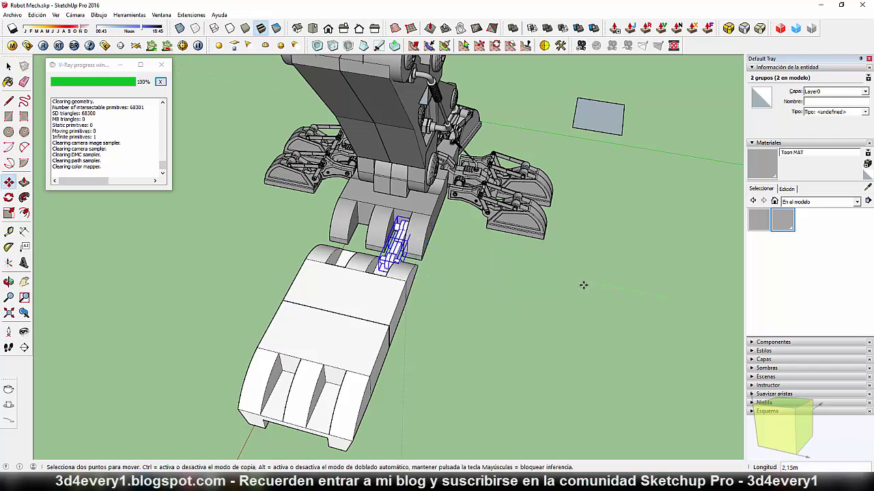
scroll(584, 284, "up", 3)
middle_click_drag(583, 285, 562, 252)
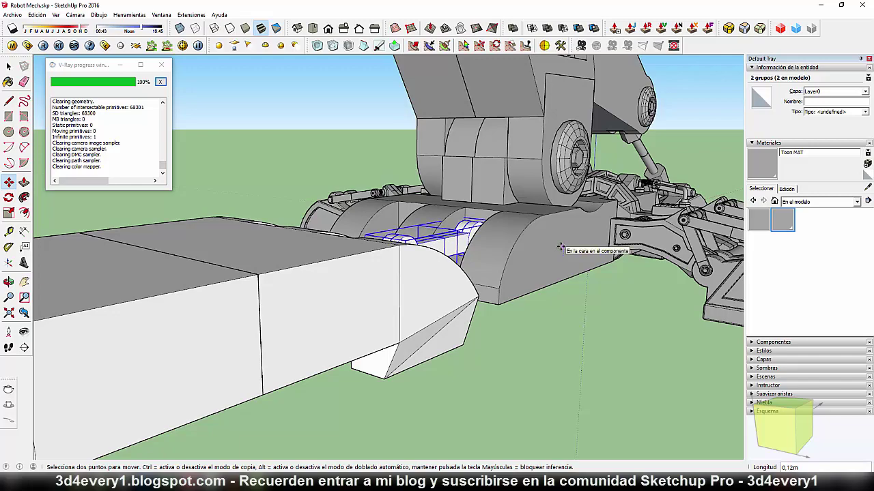
middle_click_drag(540, 255, 360, 328)
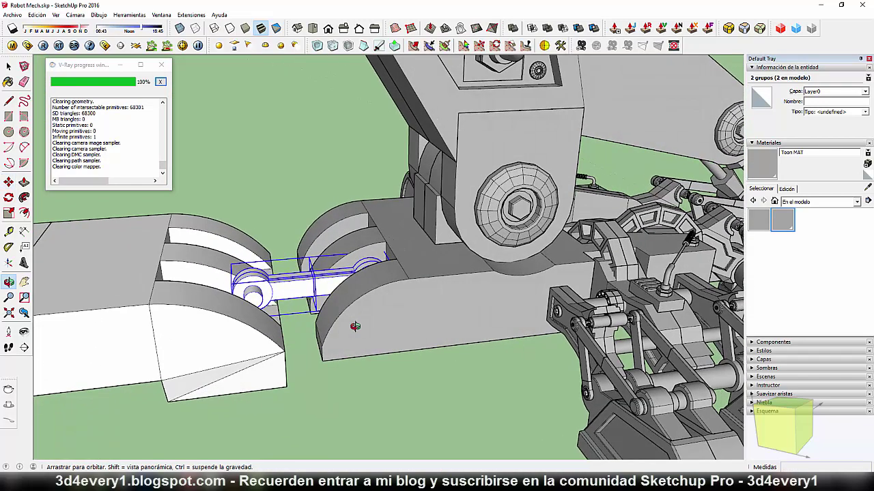
scroll(375, 340, "down", 2)
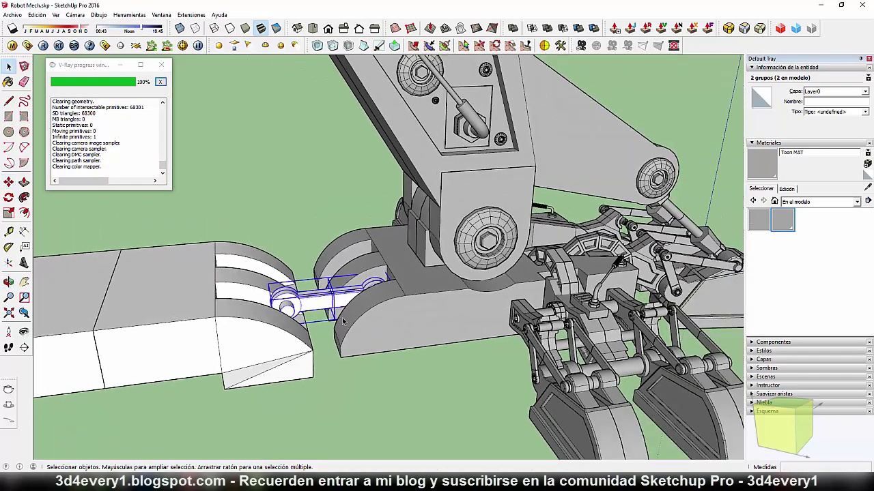
scroll(343, 320, "up", 3)
scroll(341, 300, "up", 3)
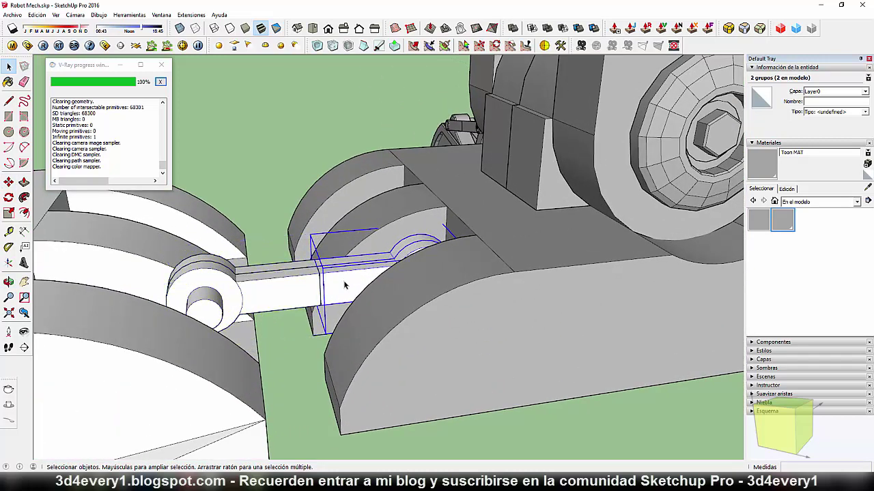
Inside one link group, move the shaft's dividing edge to lengthen the shaft
double_click(344, 285)
left_click(345, 284)
middle_click_drag(345, 284, 342, 282)
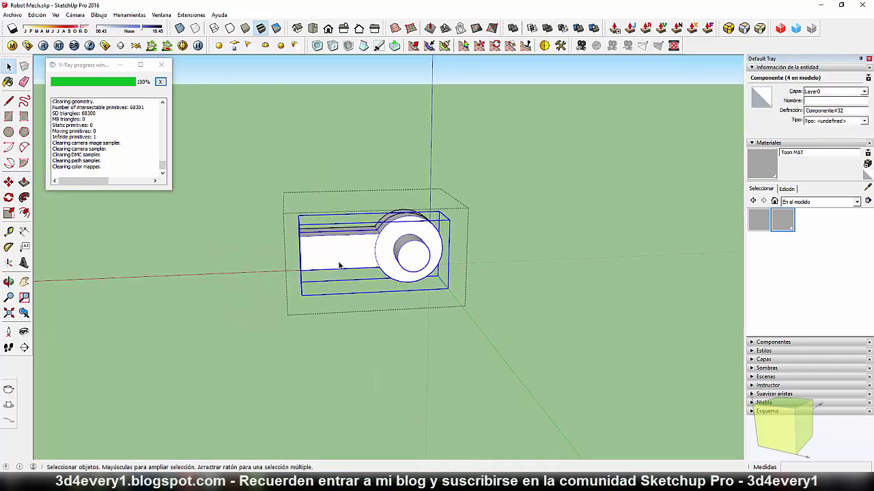
left_click(314, 292)
left_click(328, 260)
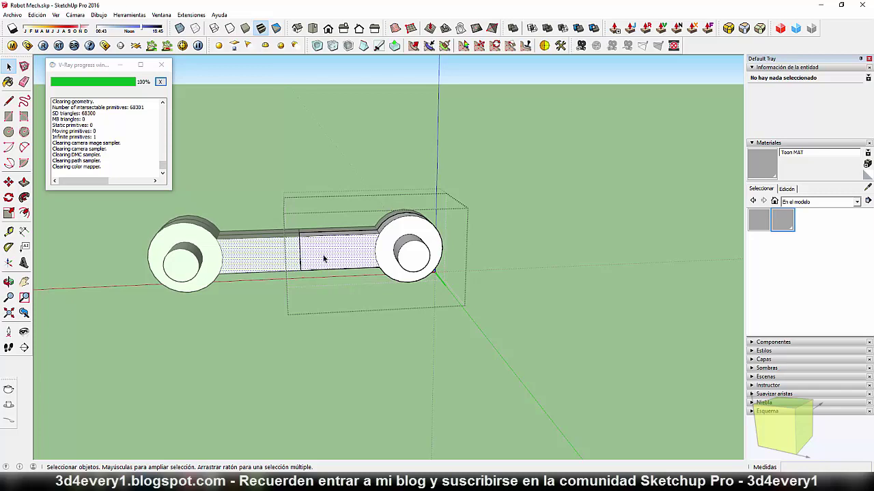
left_click_drag(273, 185, 318, 309)
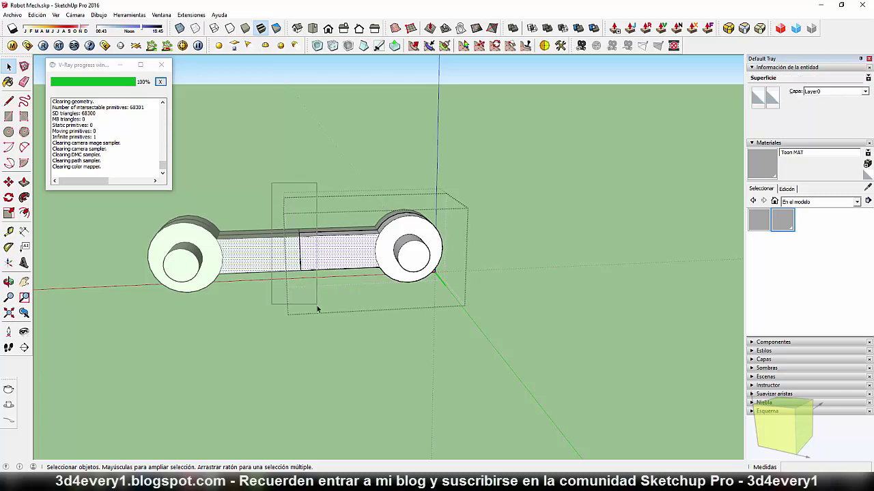
key("m")
left_click(336, 253)
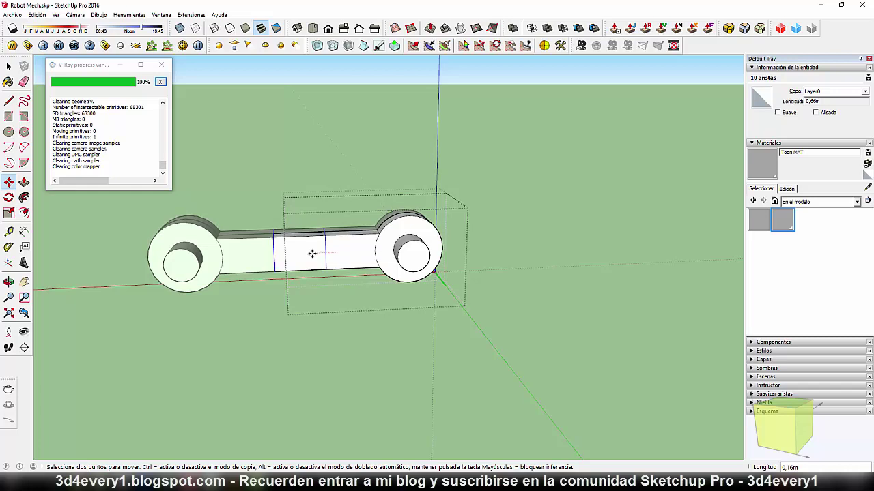
left_click(312, 254)
key("space")
left_click(256, 288)
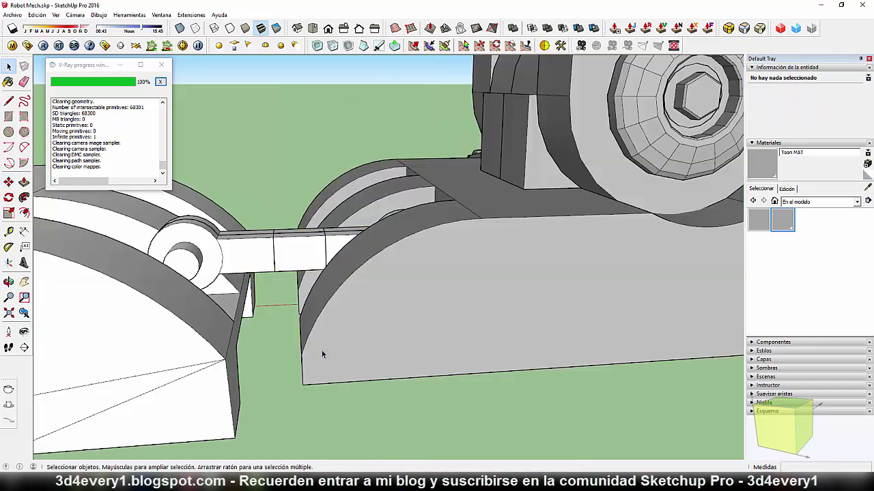
Move the link group leftward into the leg slot and open one half for editing
left_click(256, 264)
key("m")
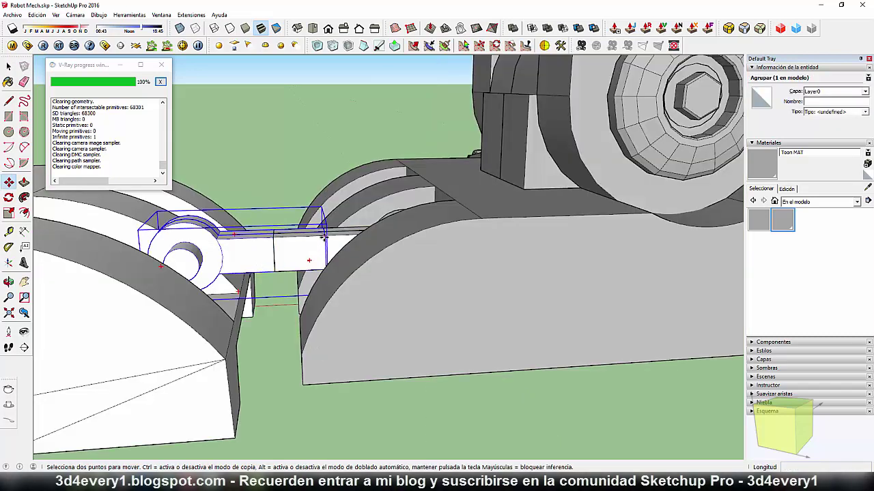
left_click(324, 235)
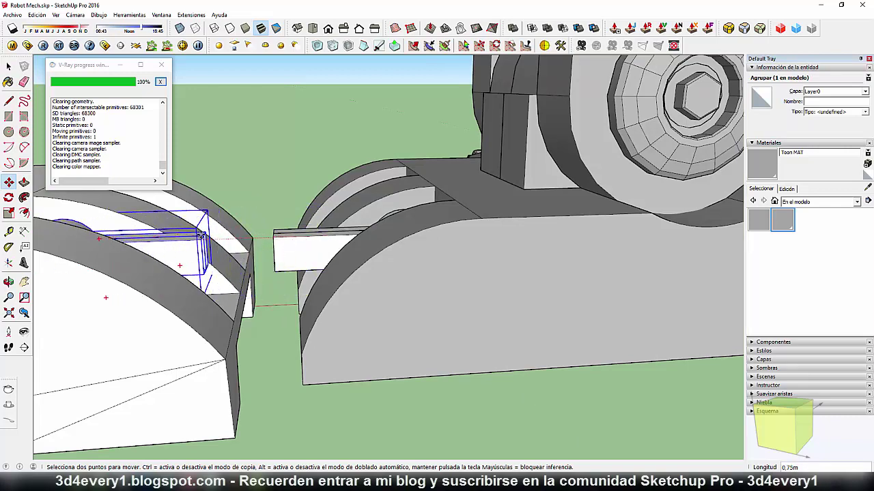
mouse_move(205, 236)
middle_mouse_down()
mouse_move(347, 289)
mouse_move(341, 371)
mouse_move(328, 389)
mouse_move(335, 398)
middle_mouse_up()
middle_click_drag(242, 417, 212, 433)
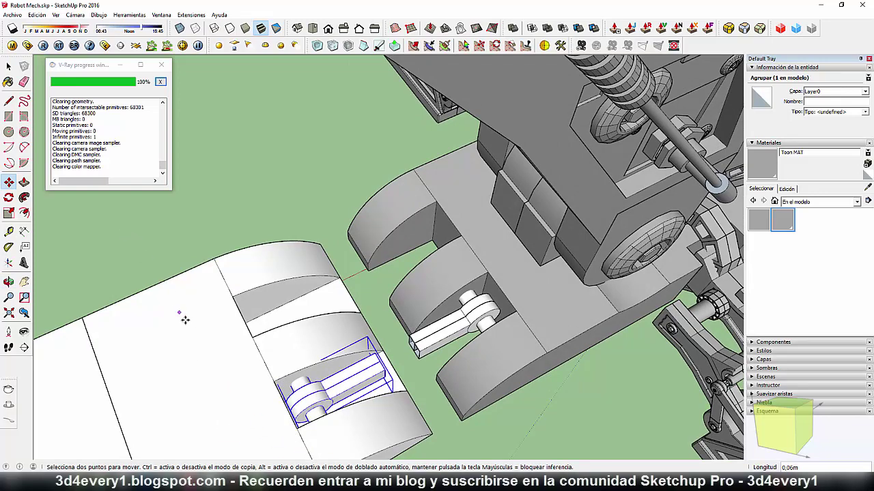
mouse_move(184, 320)
middle_mouse_down()
mouse_move(386, 287)
mouse_move(368, 290)
middle_mouse_up()
key("space")
double_click(387, 287)
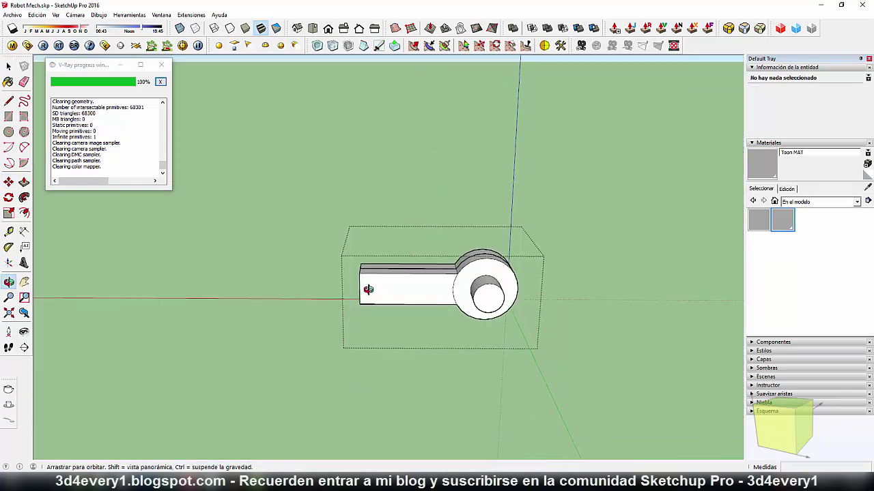
Move the shaft's end edges so the bar lengthens to meet the other half
middle_click_drag(385, 319, 374, 298)
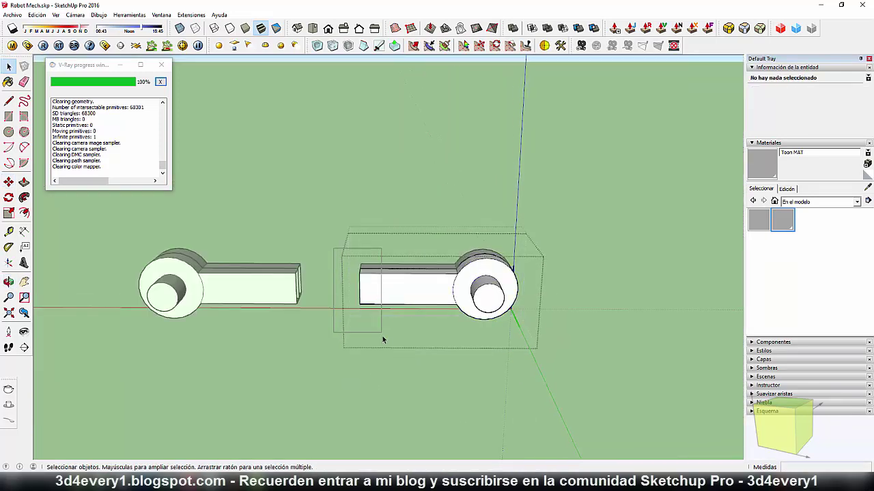
mouse_move(381, 345)
left_mouse_down()
mouse_move(373, 292)
mouse_move(318, 275)
left_mouse_up()
key("m")
scroll(336, 337, "up", 2)
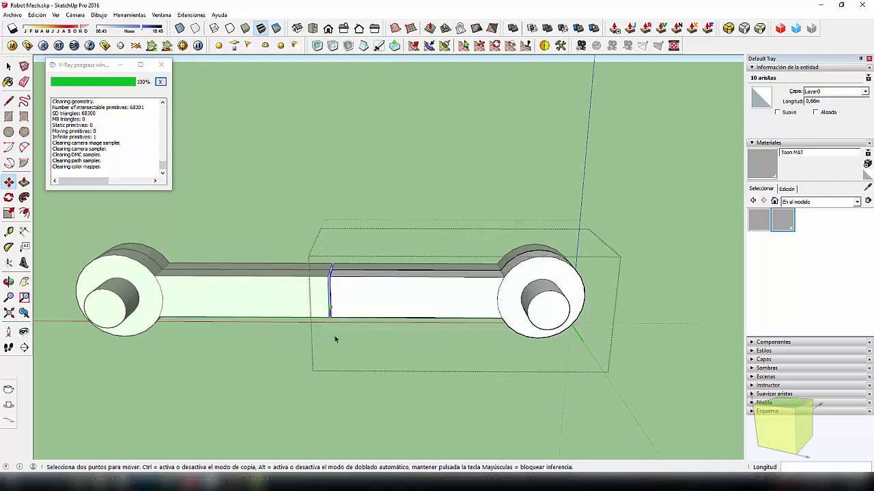
key("space")
Close the group and nudge the left bar group to meet the other half
left_click(358, 408)
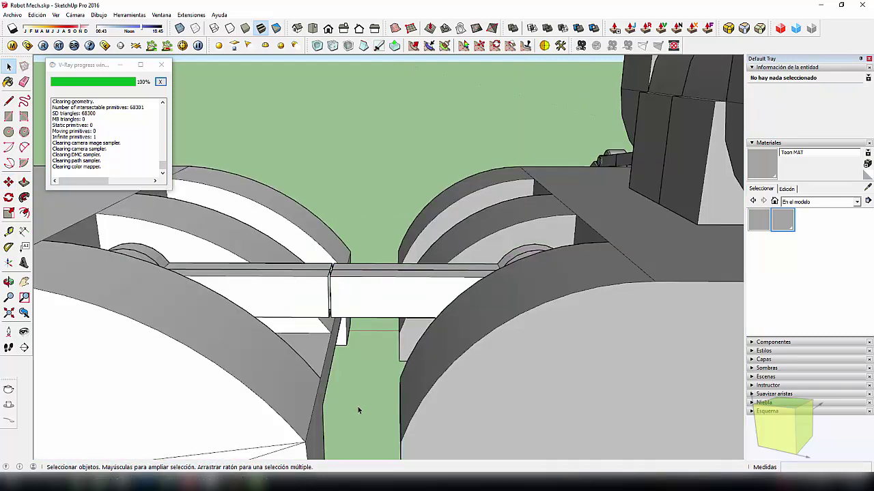
left_click(309, 302)
scroll(307, 299, "up", 1)
scroll(314, 293, "up", 1)
scroll(331, 273, "up", 1)
key("m")
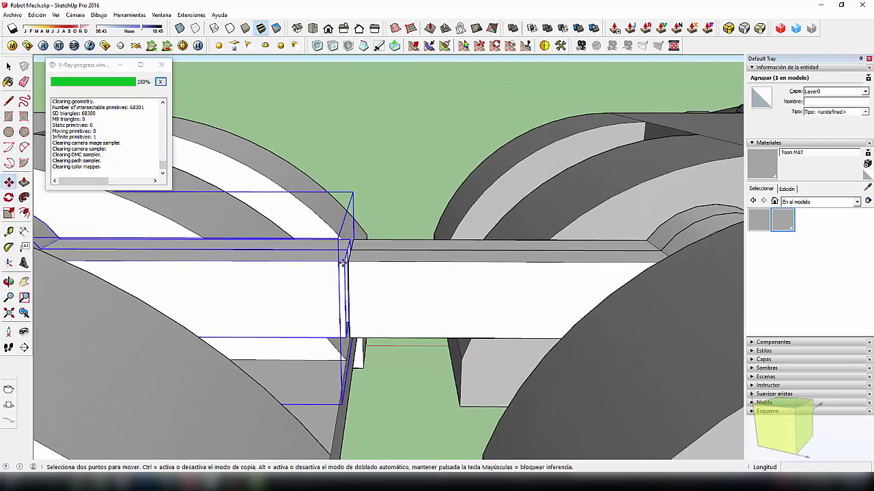
left_click(343, 264)
scroll(337, 295, "down", 2)
key("space")
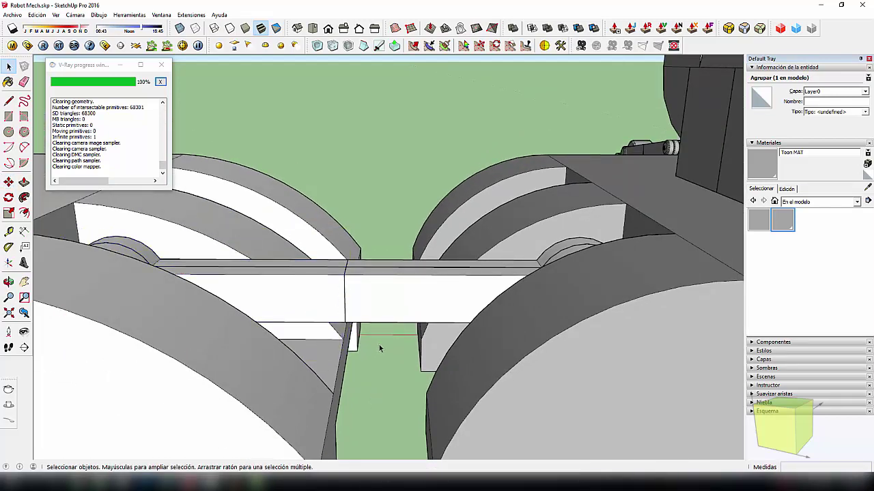
Orbit around the leg and torso to check the joined link bar
left_click(381, 349)
mouse_move(380, 349)
middle_mouse_down()
mouse_move(572, 414)
mouse_move(499, 363)
middle_mouse_up()
scroll(499, 362, "up", 2)
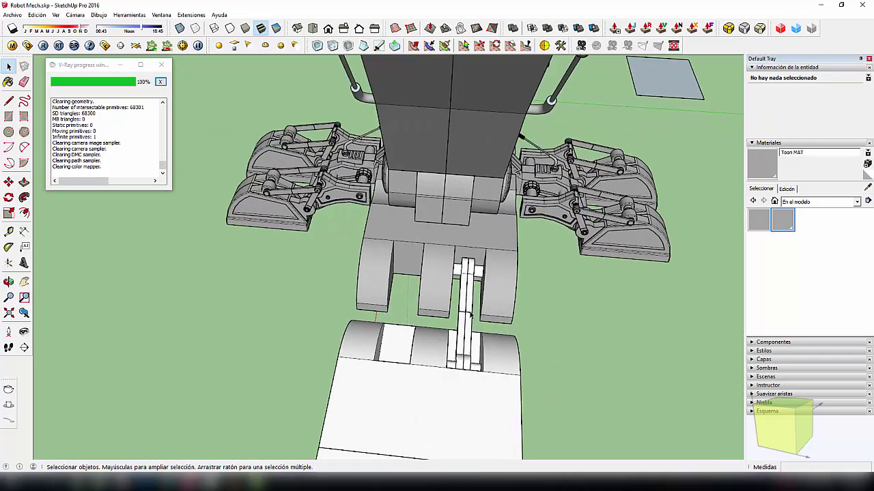
scroll(461, 334, "up", 2)
mouse_move(461, 333)
middle_mouse_down()
mouse_move(430, 339)
mouse_move(450, 351)
mouse_move(431, 336)
mouse_move(341, 321)
mouse_move(367, 316)
mouse_move(374, 330)
middle_mouse_up()
scroll(431, 335, "down", 3)
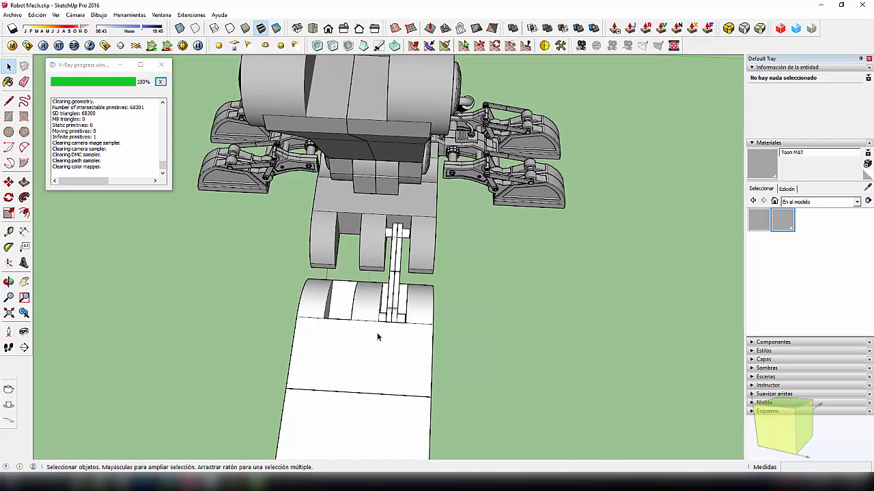
Scale the link arm group lengthwise along the green axis by about 1.21
left_click(405, 309)
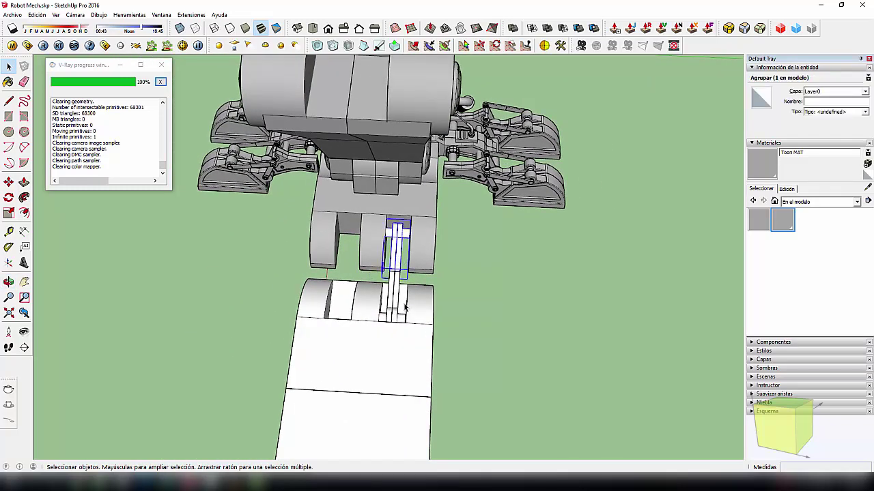
middle_click_drag(405, 309, 408, 308)
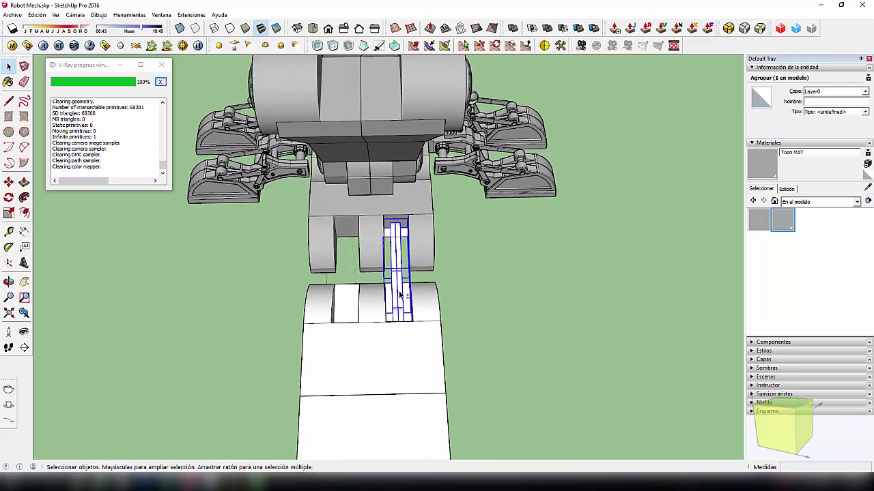
right_click(402, 295)
mouse_move(434, 201)
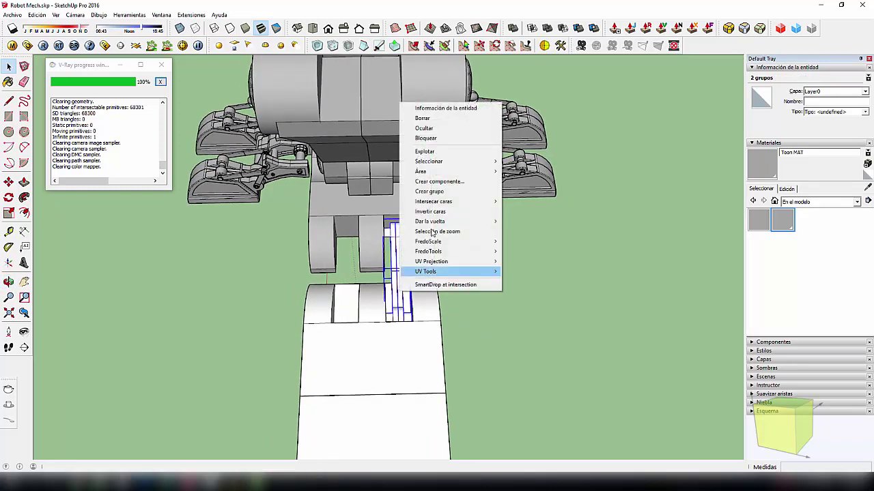
left_click(393, 273)
middle_click_drag(393, 273, 387, 269)
key("s")
scroll(413, 281, "up", 2)
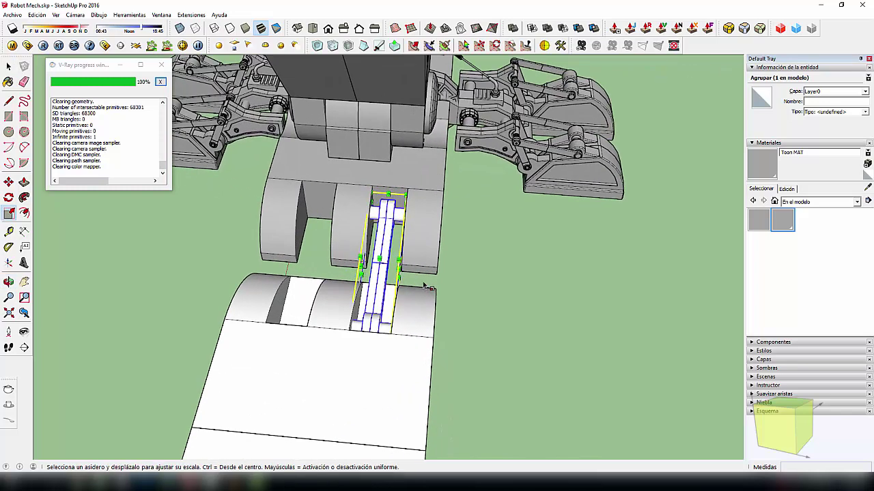
scroll(405, 276, "up", 3)
left_click_drag(392, 265, 403, 266)
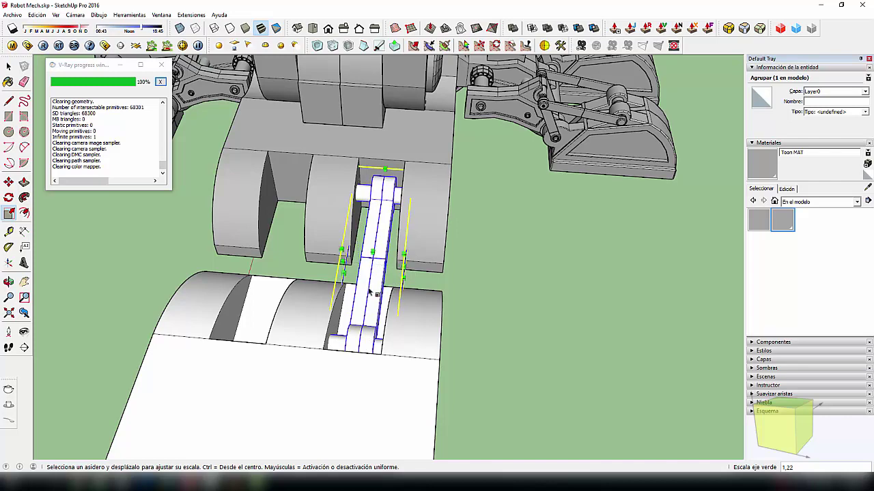
Move the lengthened link arm into position in the right leg slot
middle_click_drag(369, 292, 387, 343)
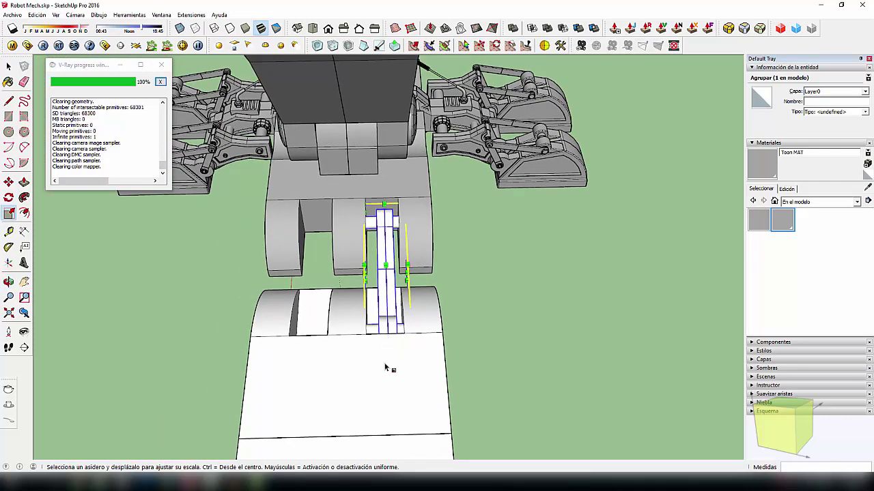
key("m")
left_click(392, 368)
scroll(389, 366, "up", 2)
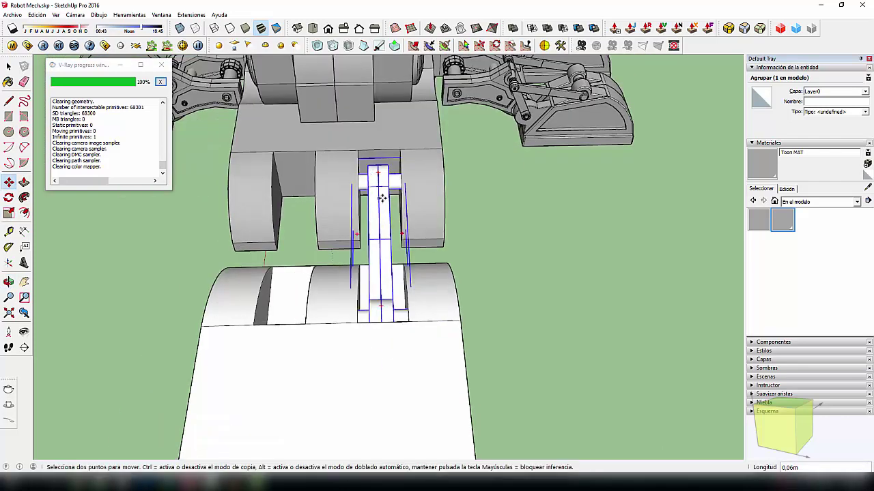
left_click(376, 149)
scroll(379, 192, "down", 2)
key("space")
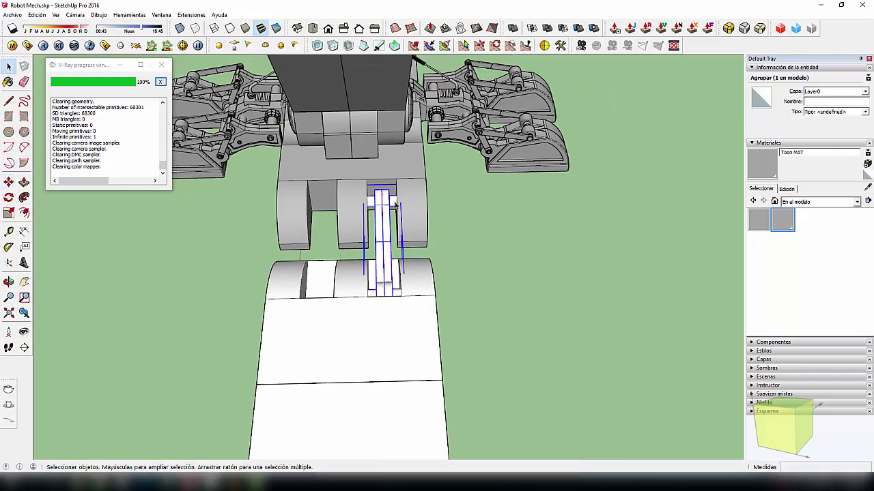
Place a Ctrl-Move copy of the link arm in the left leg slot
key("m")
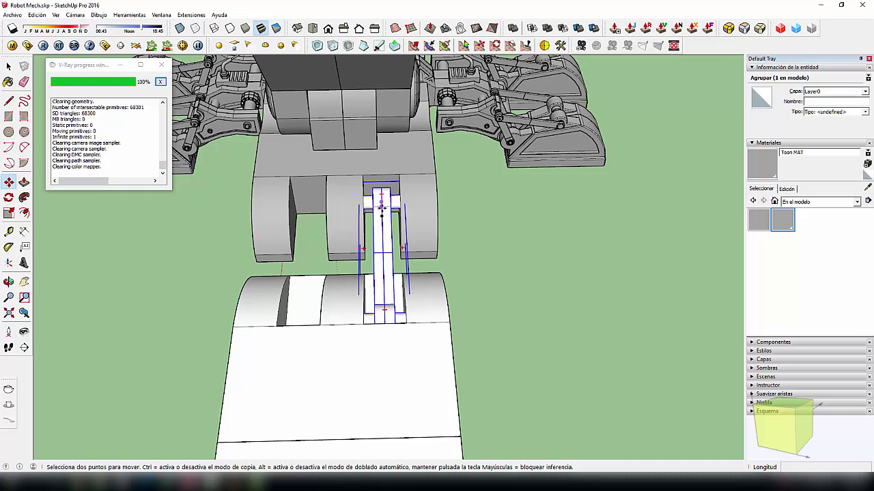
key("ctrl")
left_click(380, 205)
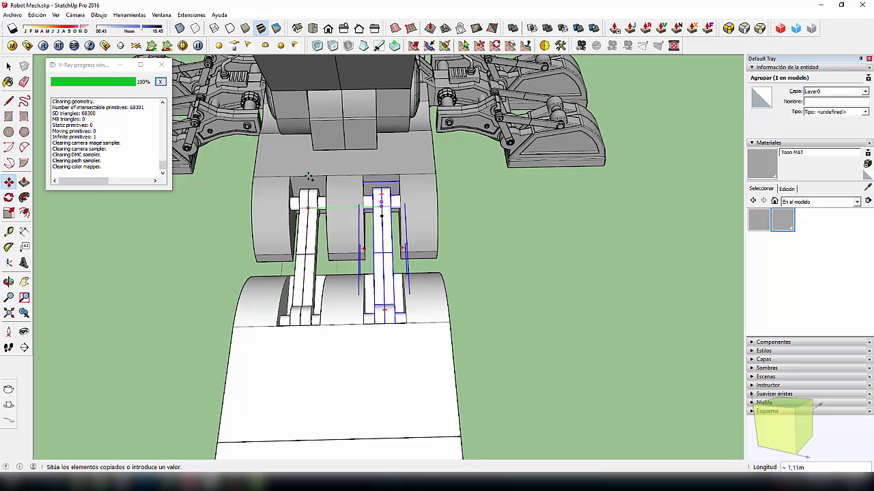
left_click(313, 180)
scroll(335, 242, "down", 2)
key("space")
Copy the link arm with Ctrl-Move onto the ground beside the robot
middle_click_drag(507, 320, 371, 239)
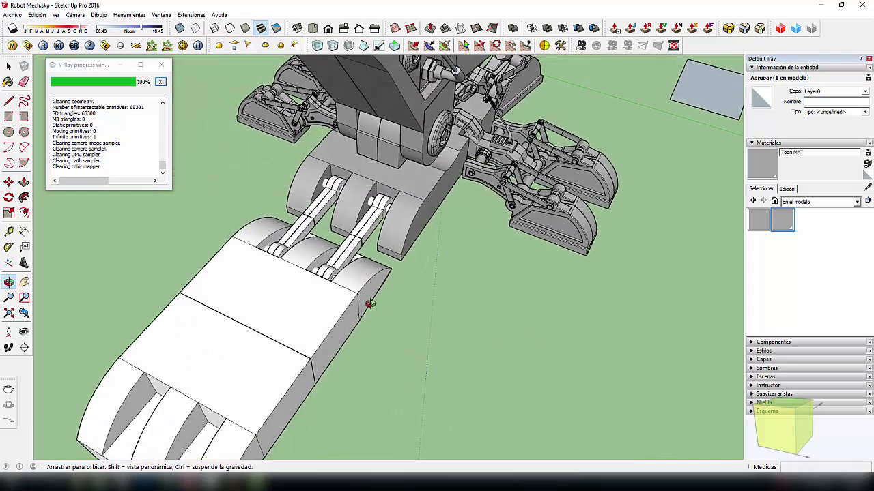
left_click(385, 288)
key("m")
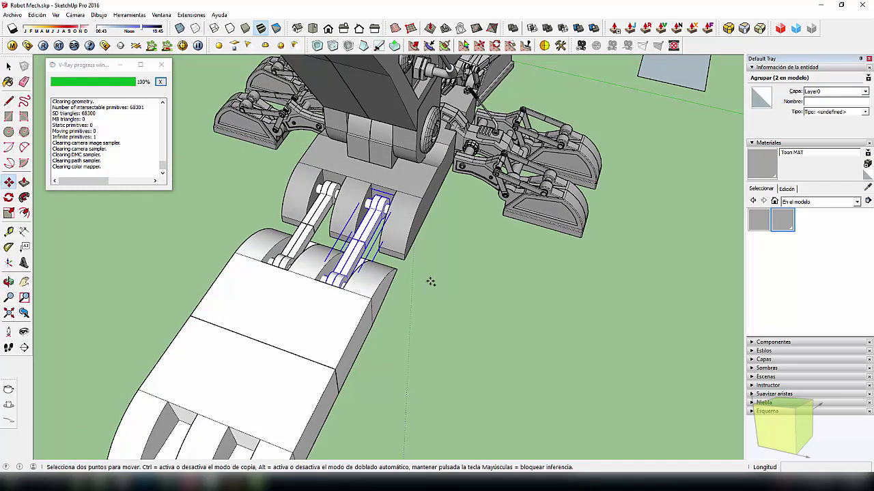
key("ctrl")
left_click(429, 279)
left_click(536, 316)
middle_click_drag(517, 321, 461, 273)
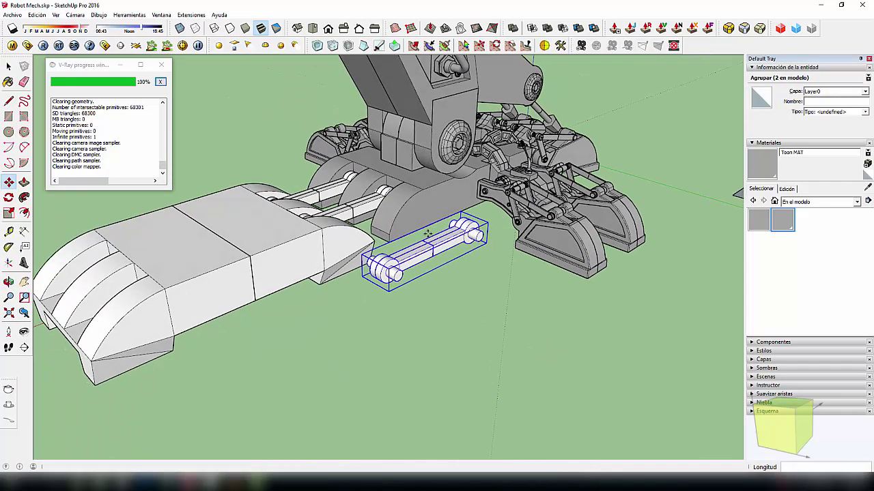
scroll(461, 273, "up", 2)
scroll(462, 273, "up", 3)
key("space")
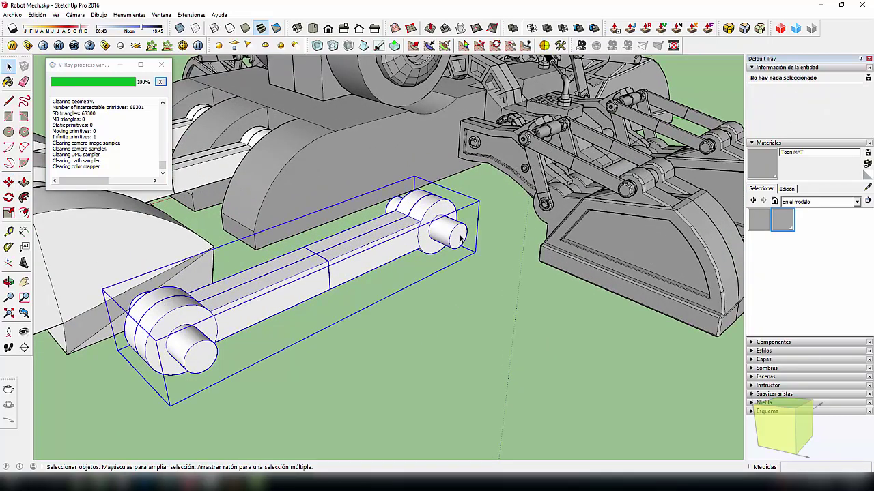
Open the copy's piston component, select all its geometry, and paint it grey
double_click(460, 237)
double_click(459, 239)
left_click(459, 239)
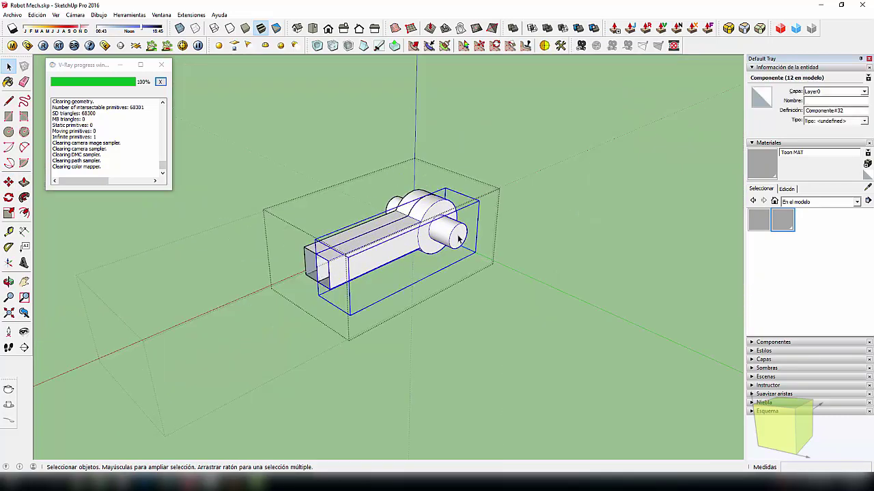
triple_click(459, 239)
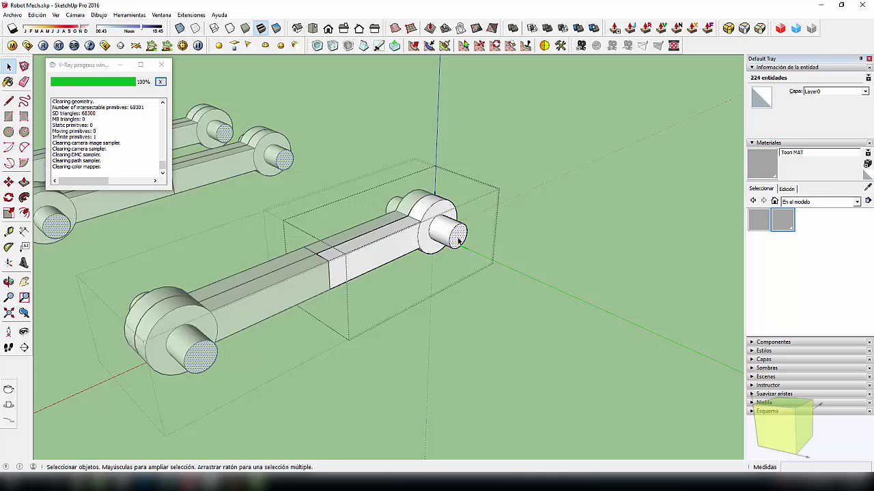
key("Escape")
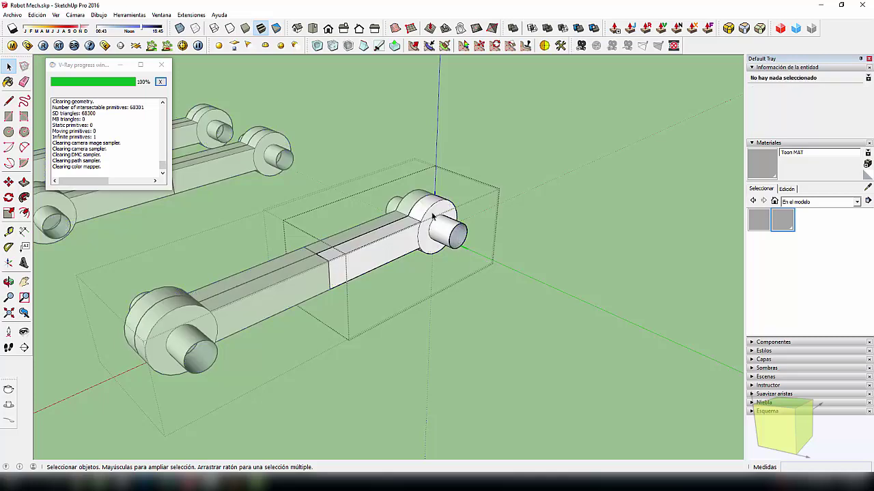
triple_click(432, 216)
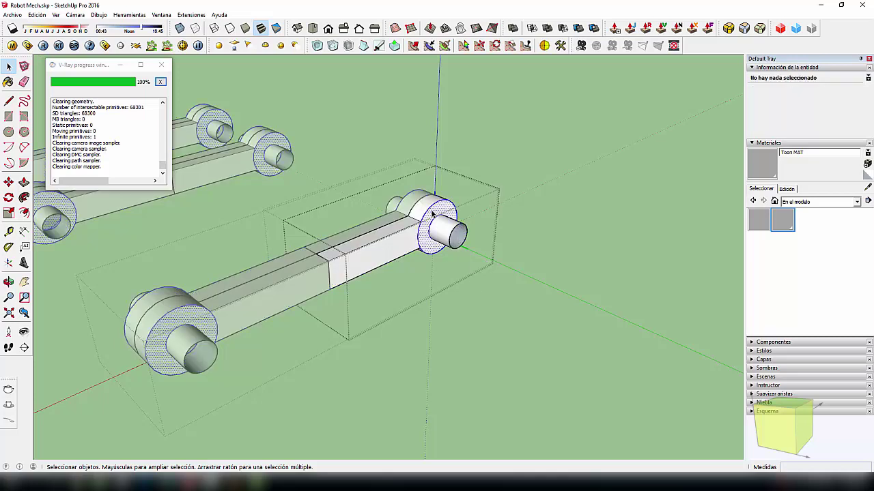
left_click(788, 224)
left_click(463, 227)
Orbit around the piston part to view both end cylinders and the box end
middle_click_drag(468, 274, 404, 185)
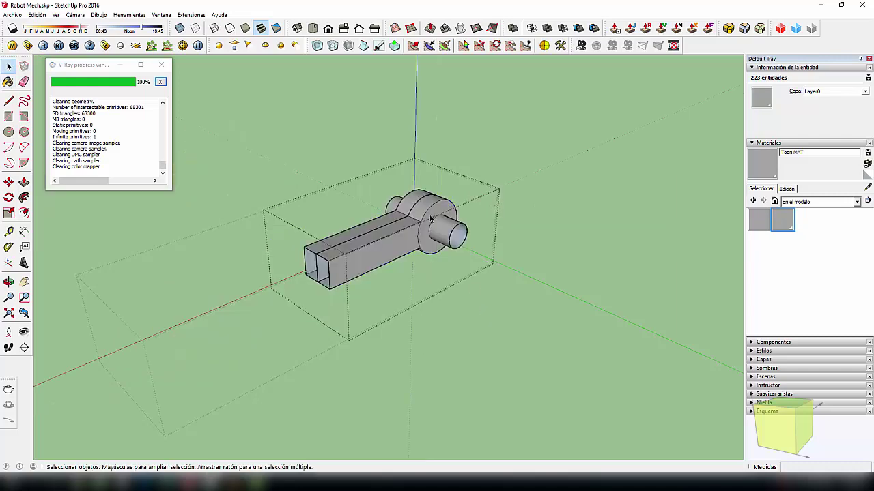
mouse_move(403, 185)
left_mouse_down()
mouse_move(437, 185)
mouse_move(430, 197)
mouse_move(560, 231)
mouse_move(669, 219)
mouse_move(541, 207)
left_mouse_up()
scroll(541, 207, "down", 3)
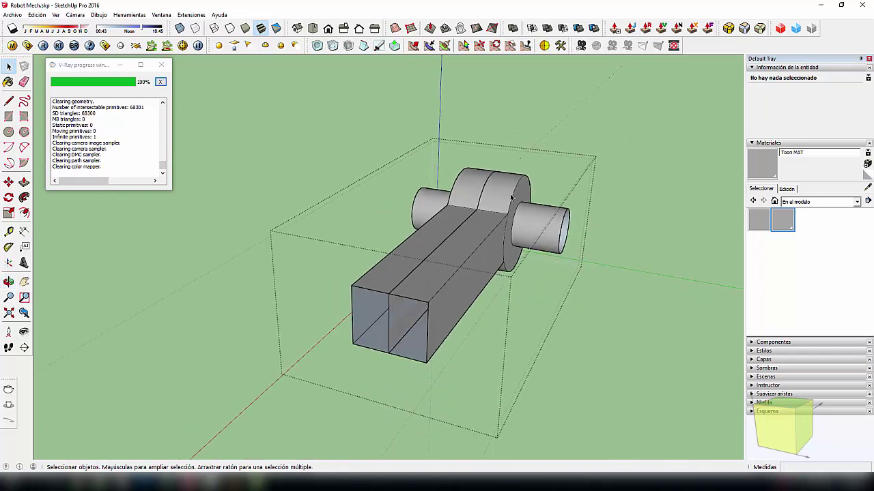
middle_click_drag(519, 225, 476, 246)
mouse_move(414, 255)
middle_mouse_down()
mouse_move(454, 189)
mouse_move(487, 195)
mouse_move(482, 208)
middle_mouse_up()
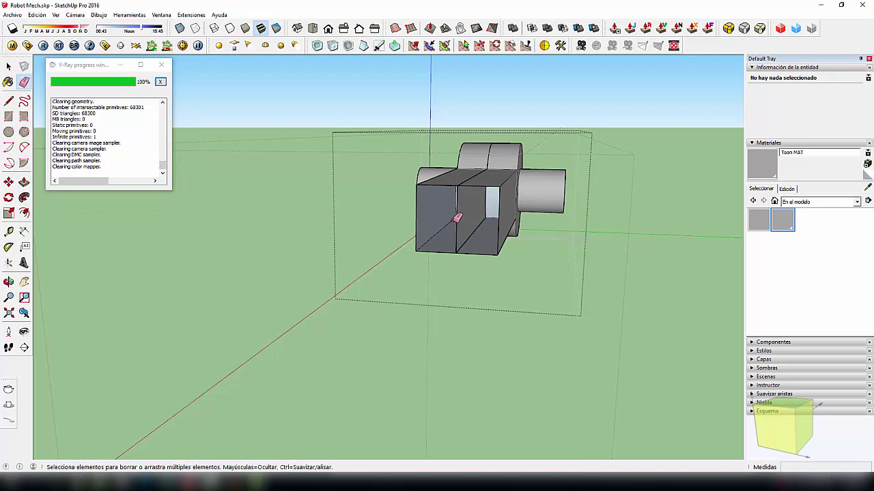
Undo an accidental erase, then select and isolate the arm's connected geometry
left_click(460, 214)
key("ctrl+z")
key("ctrl+z")
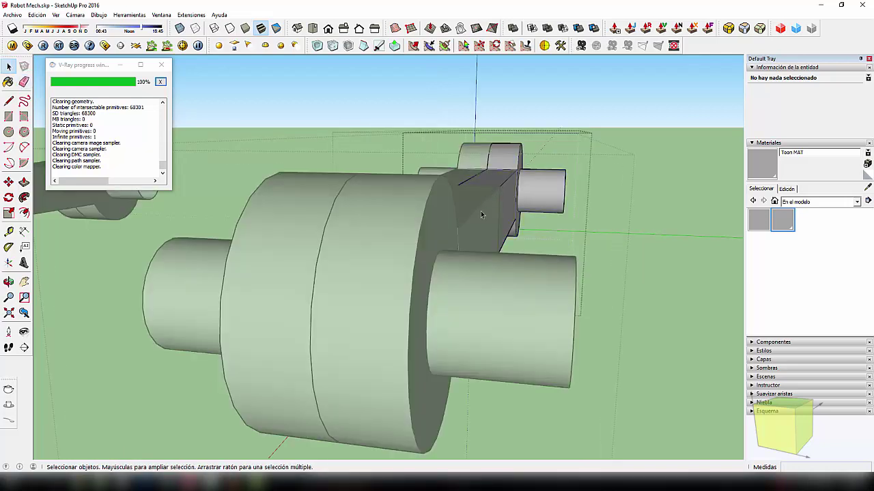
mouse_move(480, 221)
middle_mouse_down()
mouse_move(431, 238)
mouse_move(524, 178)
middle_mouse_up()
left_click(523, 179)
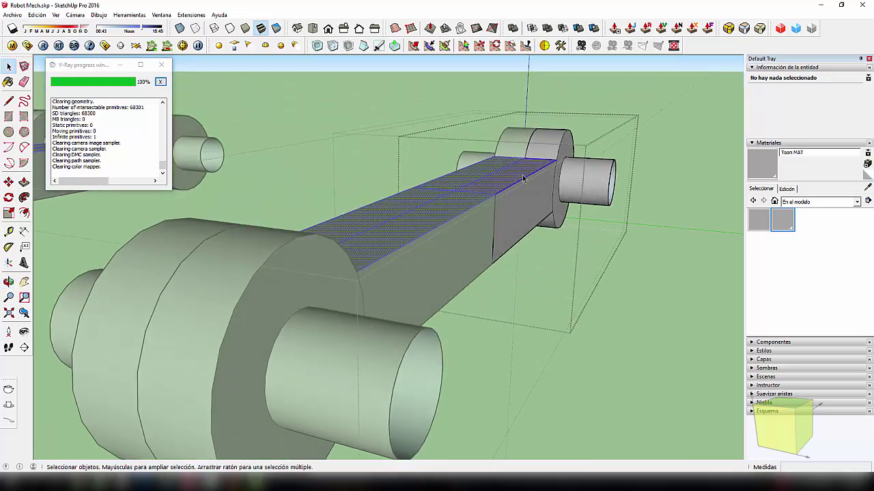
triple_click(523, 179)
key("ctrl+y")
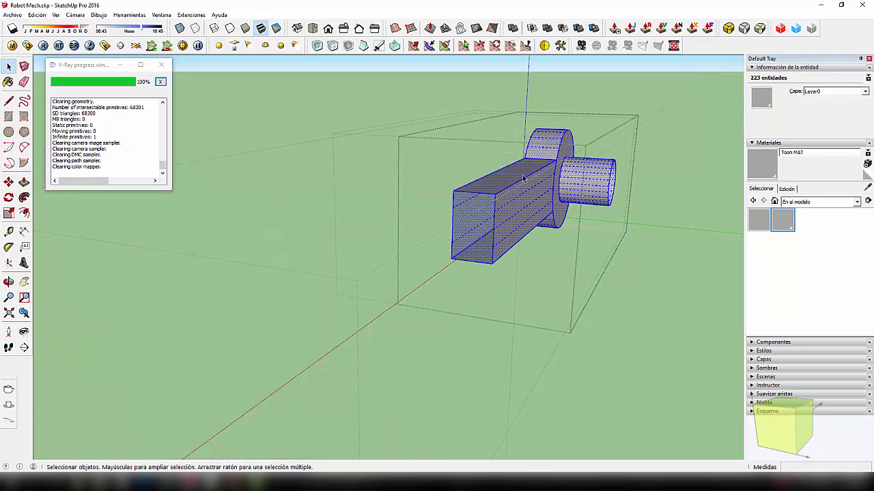
mouse_move(500, 198)
middle_mouse_down()
mouse_move(659, 189)
mouse_move(644, 189)
middle_mouse_up()
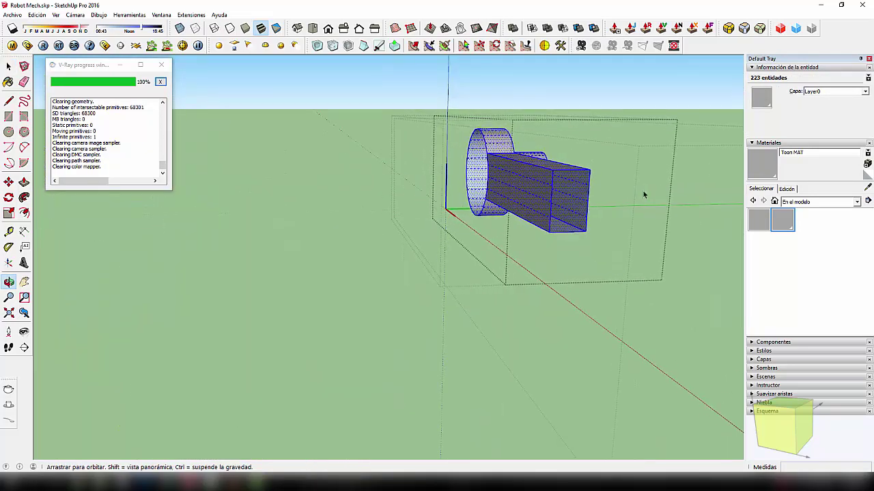
Erase an edge to open the box's end and inspect the part
key("e")
mouse_move(557, 183)
middle_mouse_down()
mouse_move(580, 220)
mouse_move(570, 253)
mouse_move(482, 206)
mouse_move(357, 226)
mouse_move(378, 200)
middle_mouse_up()
left_click(574, 246)
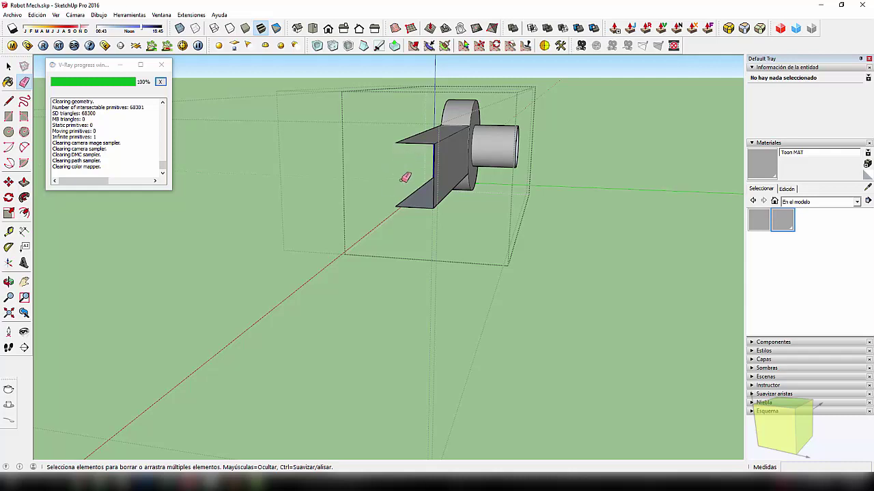
mouse_move(406, 178)
middle_mouse_down()
mouse_move(480, 199)
mouse_move(460, 198)
mouse_move(531, 200)
mouse_move(466, 248)
mouse_move(487, 238)
middle_mouse_up()
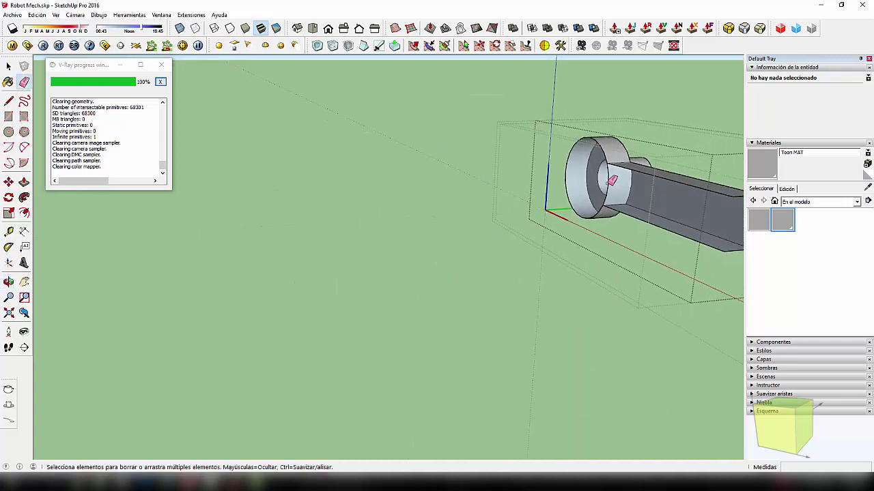
mouse_move(612, 175)
middle_mouse_down()
mouse_move(591, 195)
mouse_move(555, 185)
mouse_move(594, 198)
mouse_move(643, 195)
mouse_move(385, 241)
middle_mouse_up()
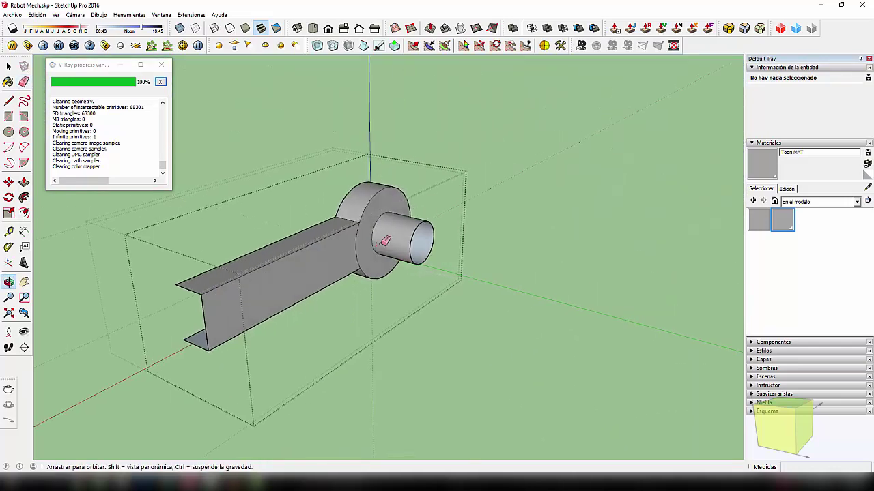
scroll(384, 241, "down", 3)
mouse_move(403, 270)
middle_mouse_down()
mouse_move(509, 279)
mouse_move(470, 289)
middle_mouse_up()
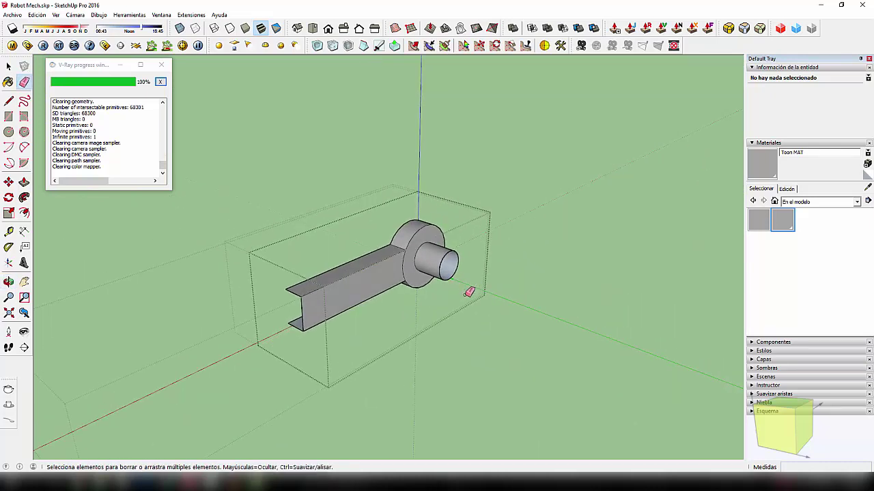
Bevel the selected edges of the piston rod part at 0.01 m
key("space")
left_click(406, 258)
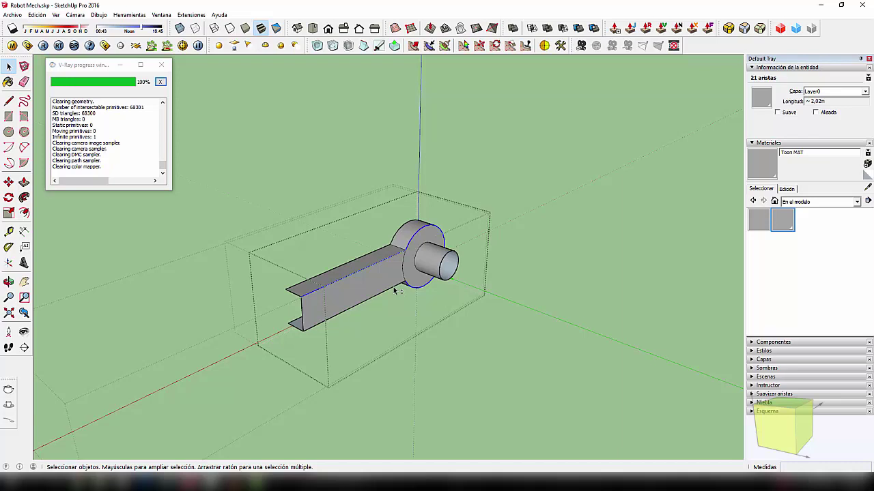
left_click(744, 28)
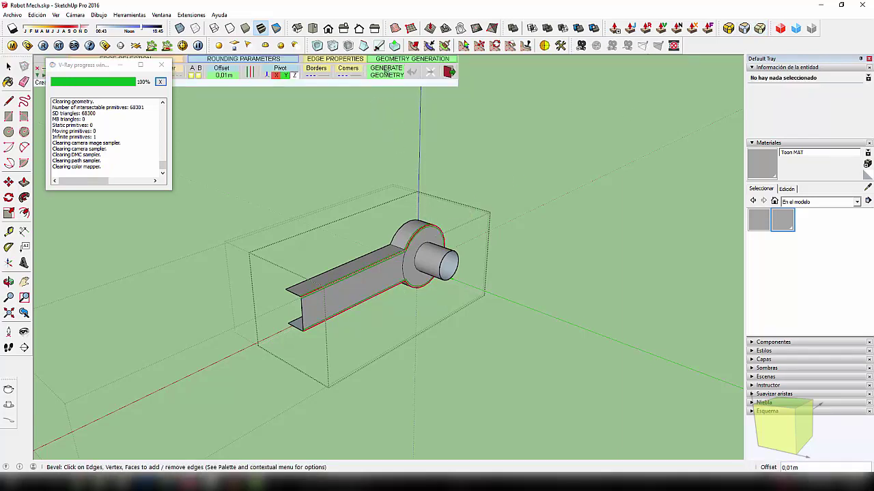
left_click(389, 77)
key("space")
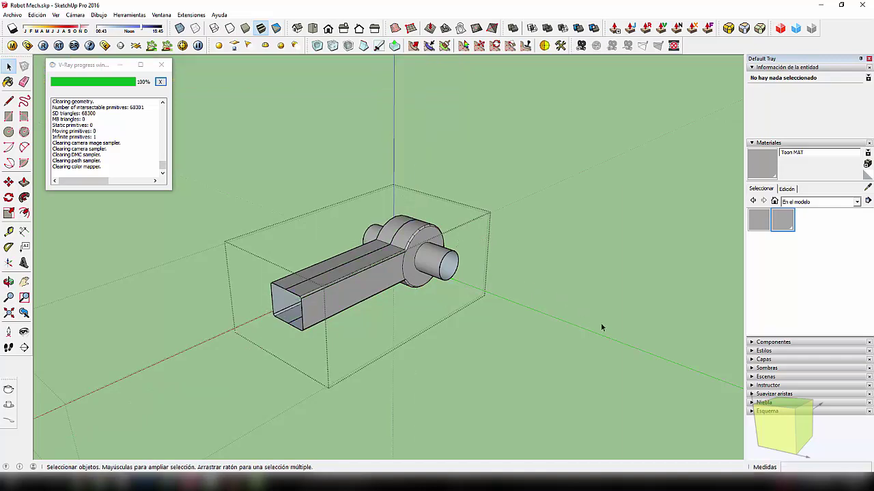
Delete the extra piston group beside the robot
left_click(544, 321)
mouse_move(536, 337)
middle_mouse_down()
mouse_move(517, 306)
mouse_move(496, 359)
middle_mouse_up()
left_click(414, 308)
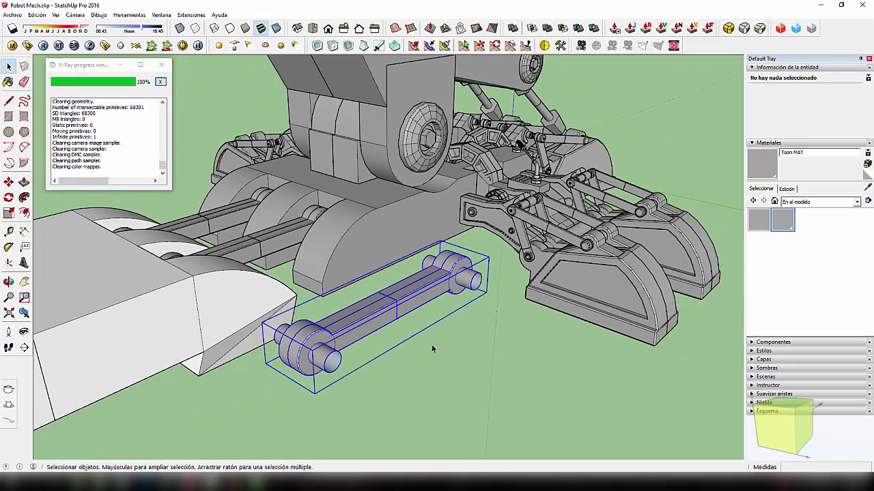
mouse_move(419, 352)
middle_mouse_down()
mouse_move(638, 357)
mouse_move(419, 353)
mouse_move(433, 364)
mouse_move(503, 350)
mouse_move(411, 321)
mouse_move(559, 361)
mouse_move(494, 349)
middle_mouse_up()
key("Delete")
Paint the front foot part with the grey Toon MAT material and exit it
double_click(411, 321)
scroll(433, 273, "up", 2)
scroll(441, 327, "up", 2)
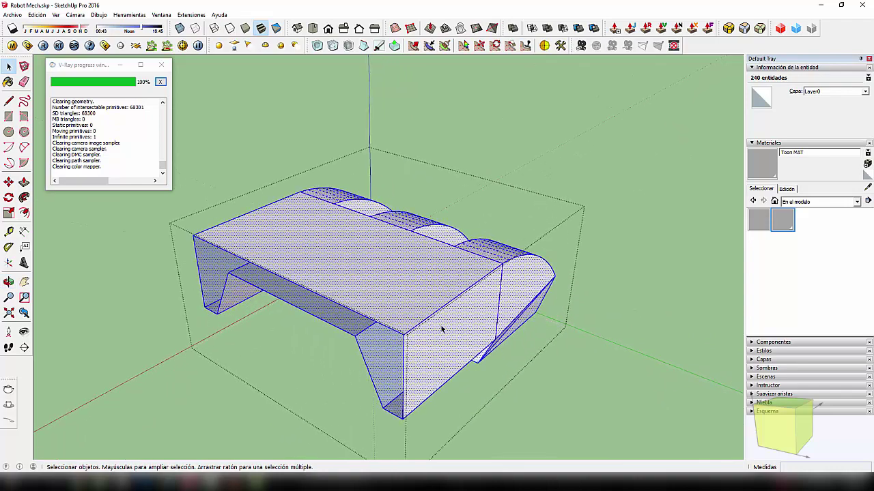
mouse_move(440, 327)
middle_mouse_down()
mouse_move(404, 303)
mouse_move(371, 306)
mouse_move(574, 266)
middle_mouse_up()
scroll(365, 304, "up", 2)
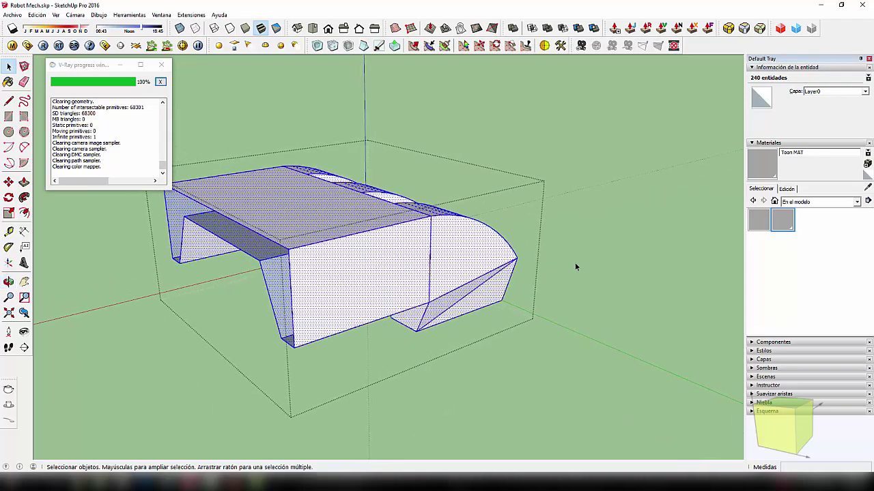
left_click(396, 255)
key("space")
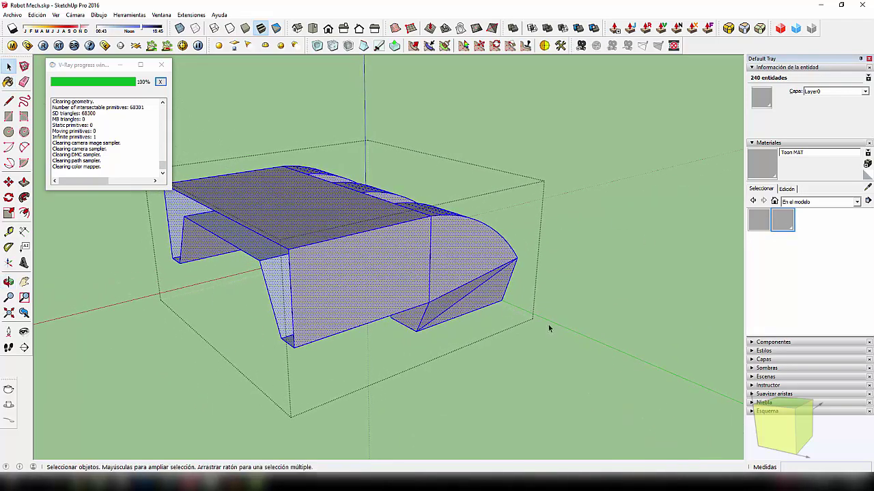
left_click(549, 324)
mouse_move(464, 273)
middle_mouse_down()
mouse_move(527, 353)
mouse_move(497, 311)
mouse_move(714, 335)
mouse_move(702, 369)
mouse_move(627, 366)
mouse_move(601, 304)
mouse_move(473, 316)
mouse_move(649, 357)
mouse_move(643, 318)
mouse_move(712, 307)
mouse_move(674, 285)
mouse_move(560, 294)
middle_mouse_up()
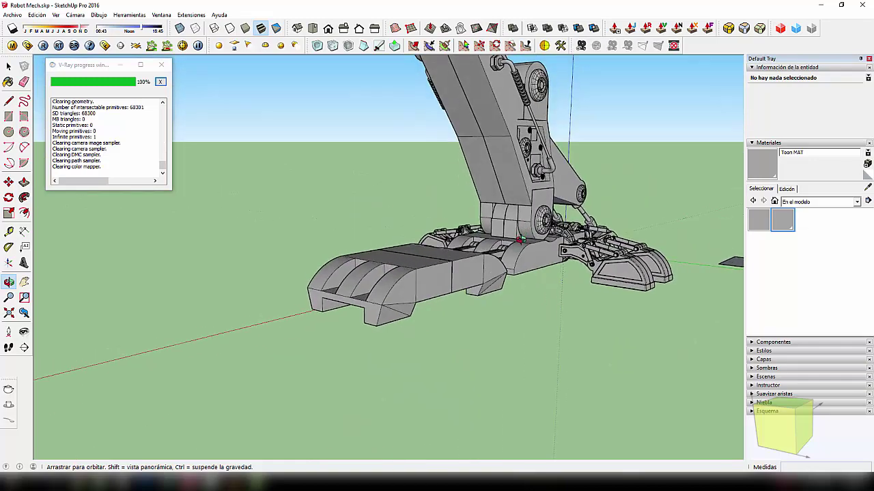
Draw a rectangular recess outline with lines on the leg component's side face
mouse_move(520, 266)
middle_mouse_down()
mouse_move(514, 305)
mouse_move(455, 328)
mouse_move(449, 169)
mouse_move(483, 185)
mouse_move(475, 194)
middle_mouse_up()
scroll(464, 177, "up", 3)
double_click(475, 193)
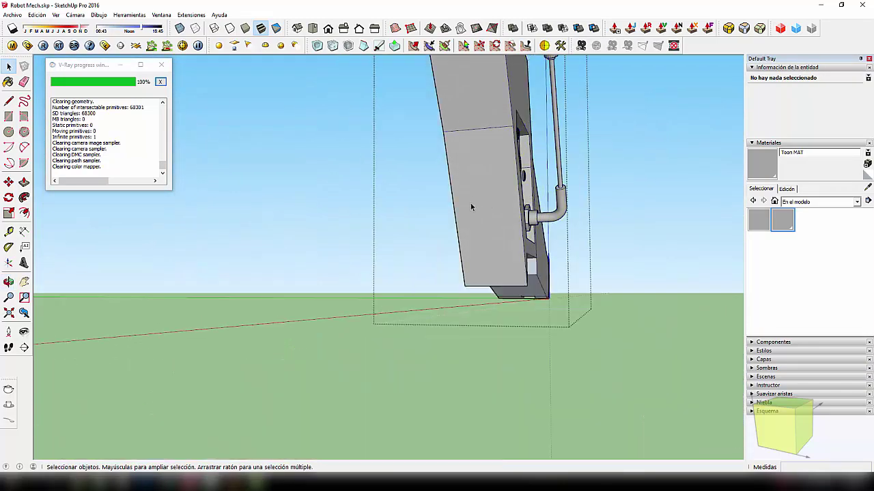
key("l")
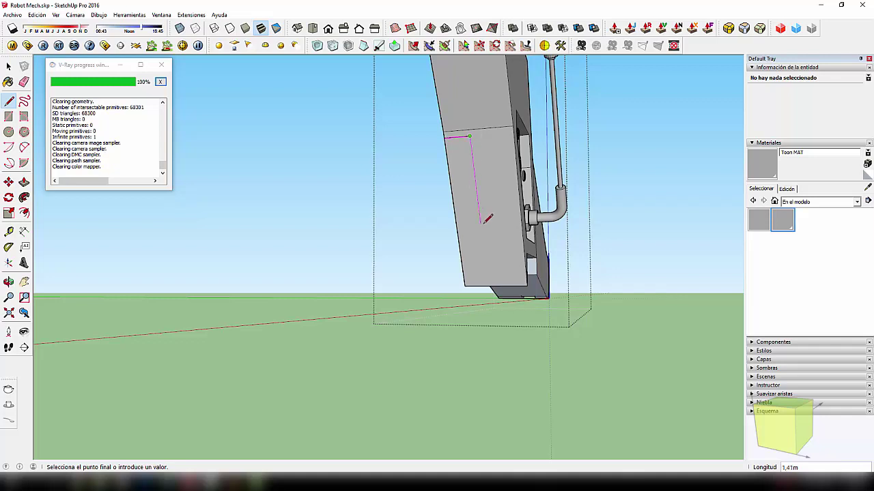
mouse_move(490, 232)
middle_mouse_down()
mouse_move(433, 242)
mouse_move(461, 233)
middle_mouse_up()
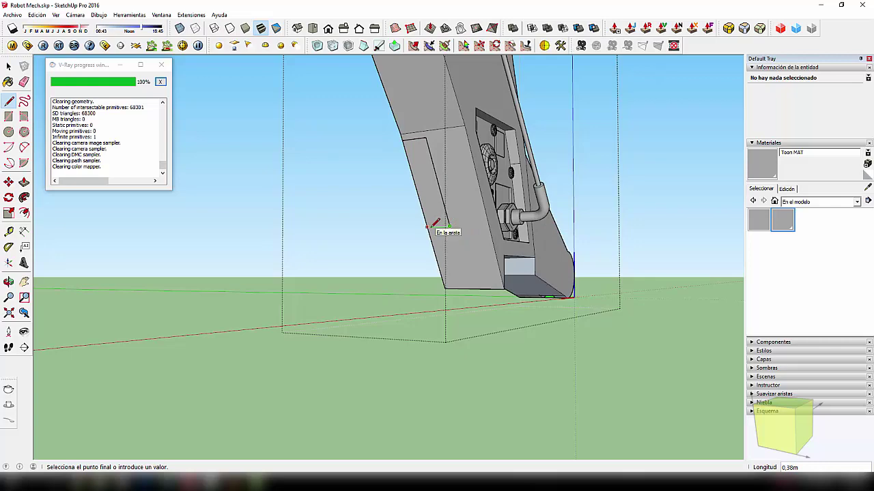
mouse_move(435, 223)
middle_mouse_down()
mouse_move(665, 296)
mouse_move(490, 206)
middle_mouse_up()
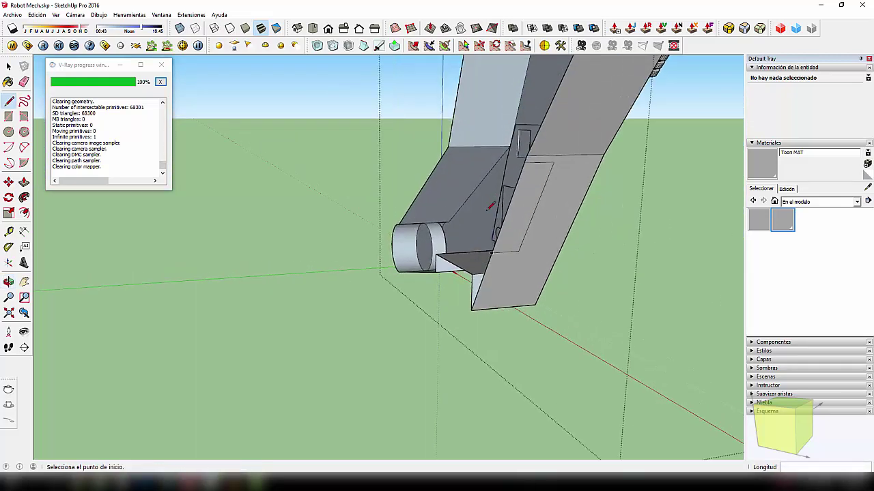
Push the outlined panel into the leg, erase stray edges, and close the component
key("p")
left_click(512, 213)
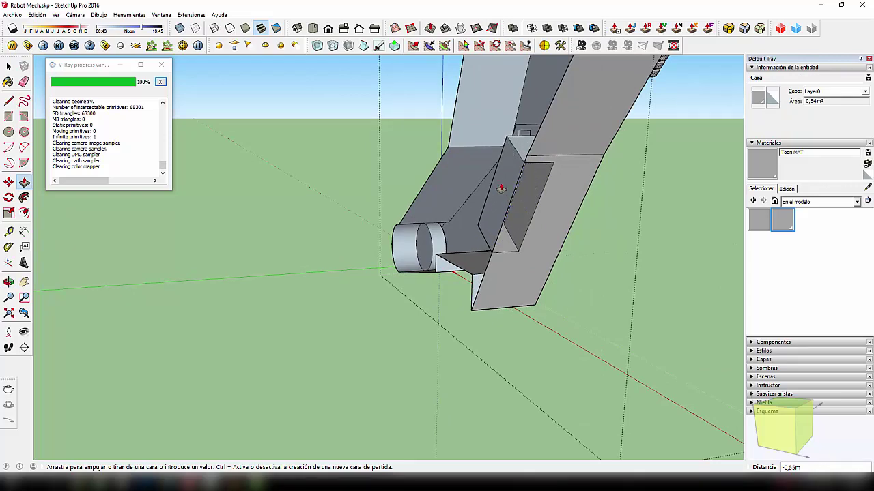
left_click(498, 183)
mouse_move(498, 183)
middle_mouse_down()
mouse_move(323, 244)
mouse_move(487, 316)
middle_mouse_up()
key("e")
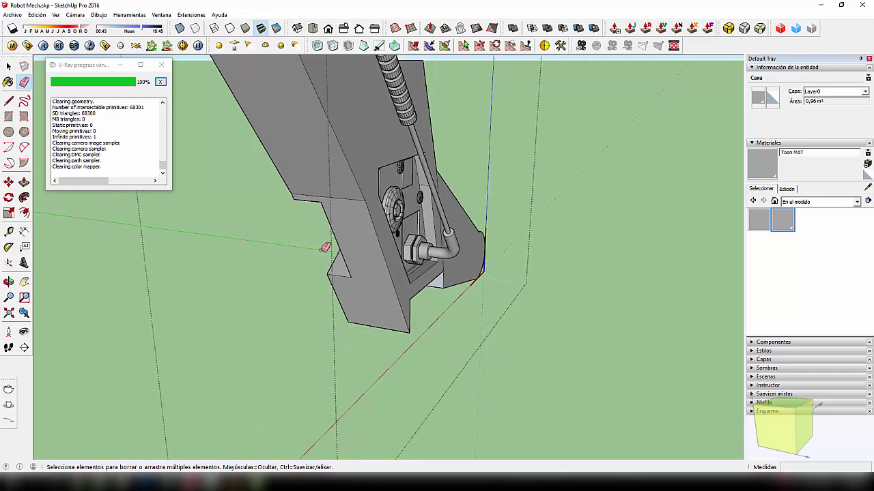
key("space")
left_click(563, 310)
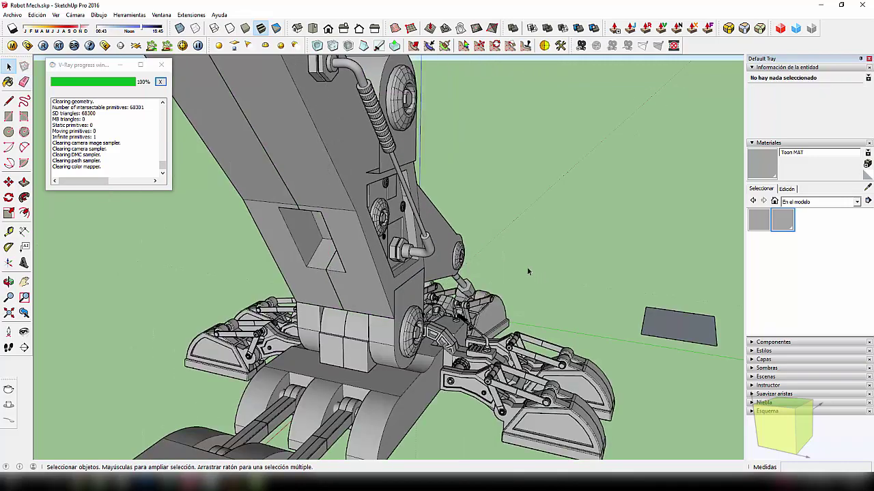
mouse_move(527, 272)
middle_mouse_down()
mouse_move(555, 238)
mouse_move(440, 366)
middle_mouse_up()
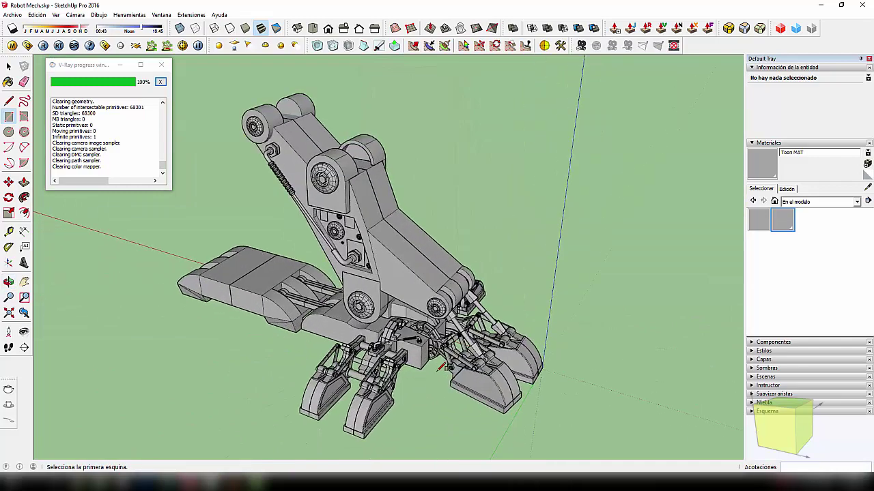
Select the claw leg group and open it for editing
scroll(441, 365, "up", 3)
scroll(441, 363, "up", 2)
key("space")
left_click(484, 292)
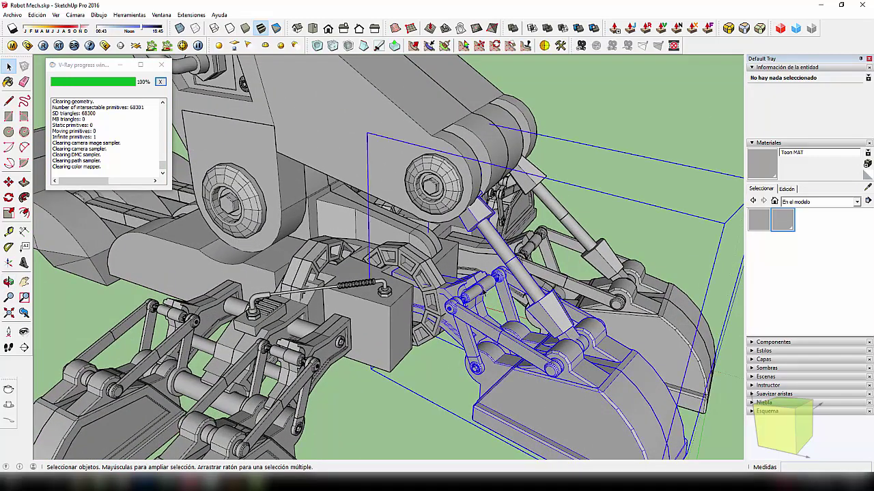
double_click(484, 291)
Select the piston cylinder together with its end parts in the linkage
left_click(482, 292)
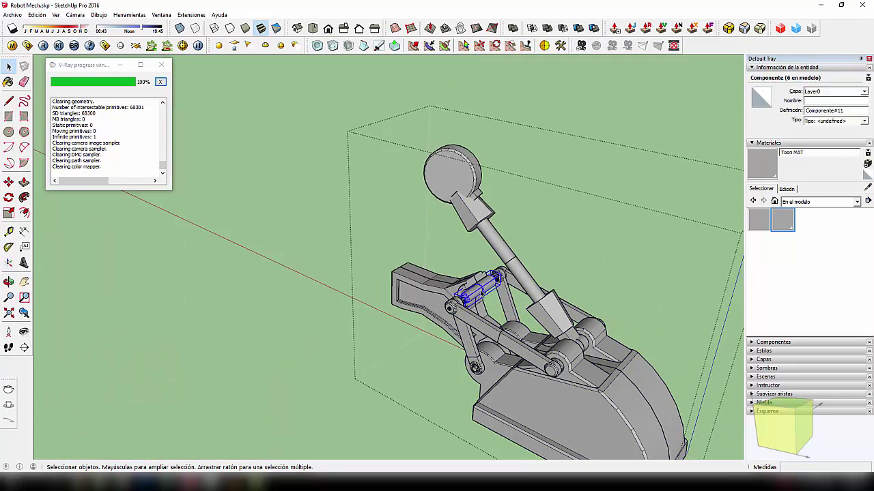
scroll(481, 292, "up", 3)
scroll(487, 289, "up", 2)
mouse_move(521, 316)
middle_mouse_down()
mouse_move(418, 328)
mouse_move(454, 323)
middle_mouse_up()
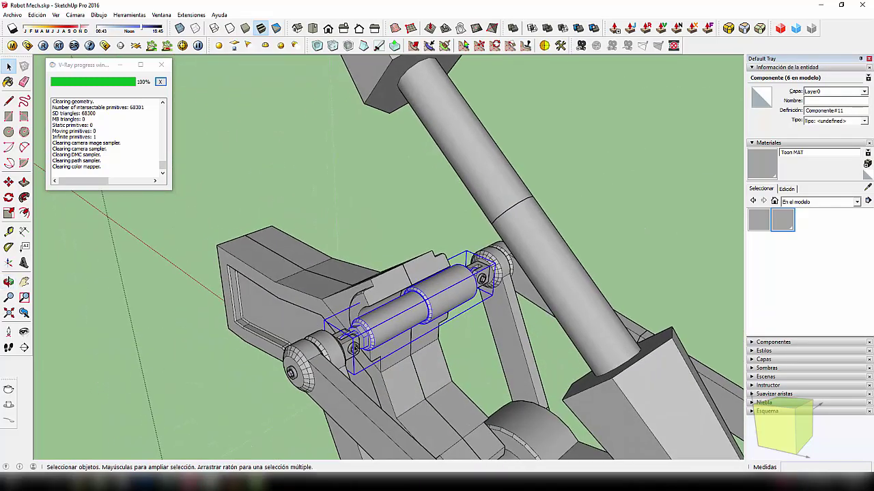
mouse_move(399, 328)
middle_mouse_down()
mouse_move(416, 311)
mouse_move(438, 331)
middle_mouse_up()
scroll(404, 335, "down", 3)
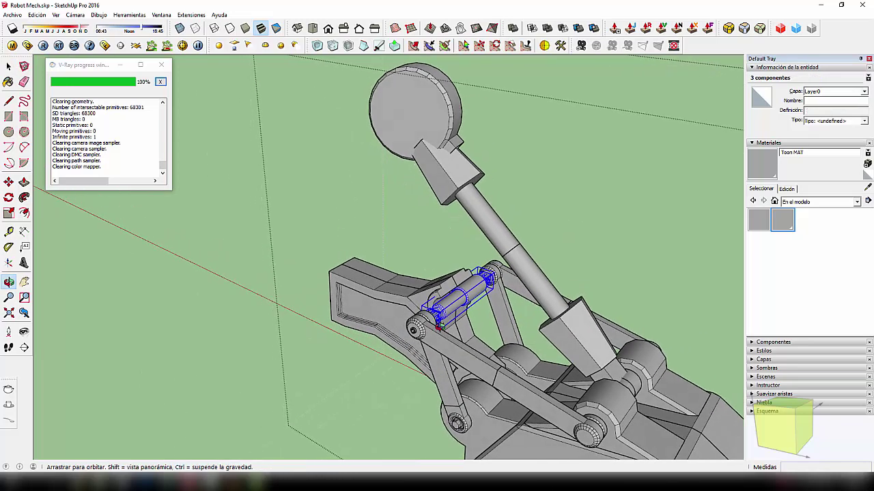
scroll(432, 326, "down", 3)
scroll(369, 388, "down", 2)
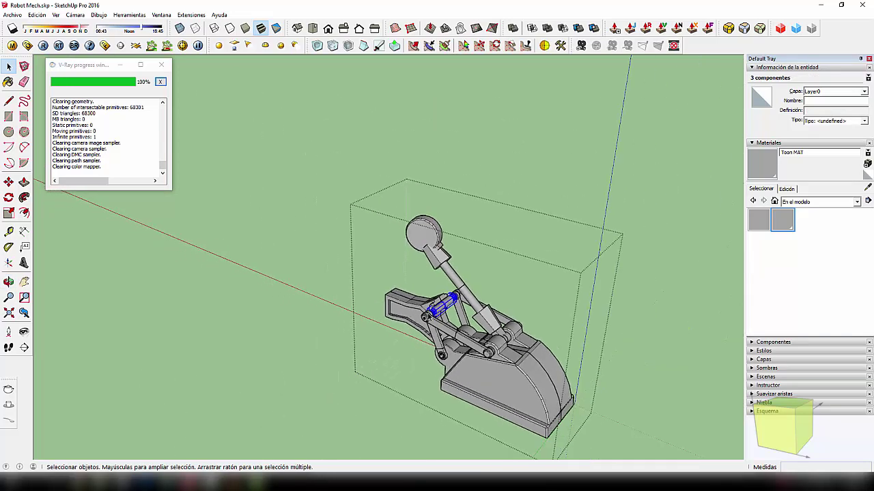
scroll(369, 389, "down", 1)
scroll(374, 344, "down", 2)
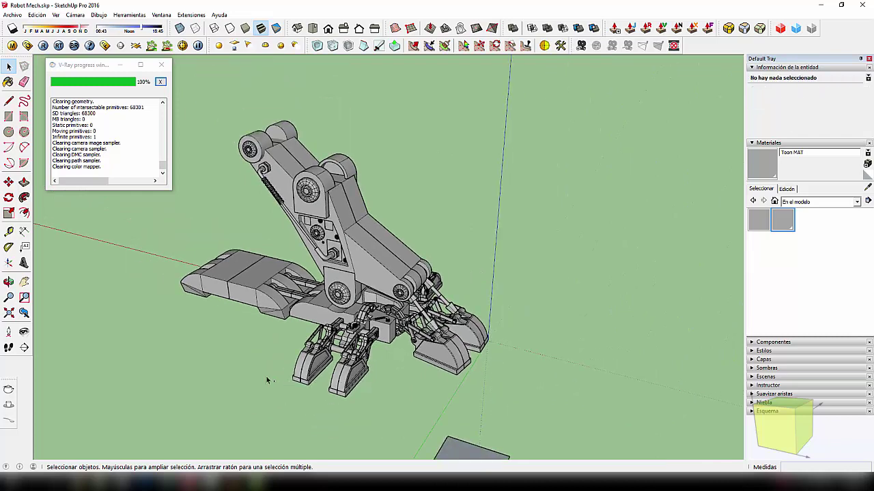
Paste the piston cylinder beside the foot and scale it up 5 times
key("ctrl+v")
scroll(195, 366, "up", 2)
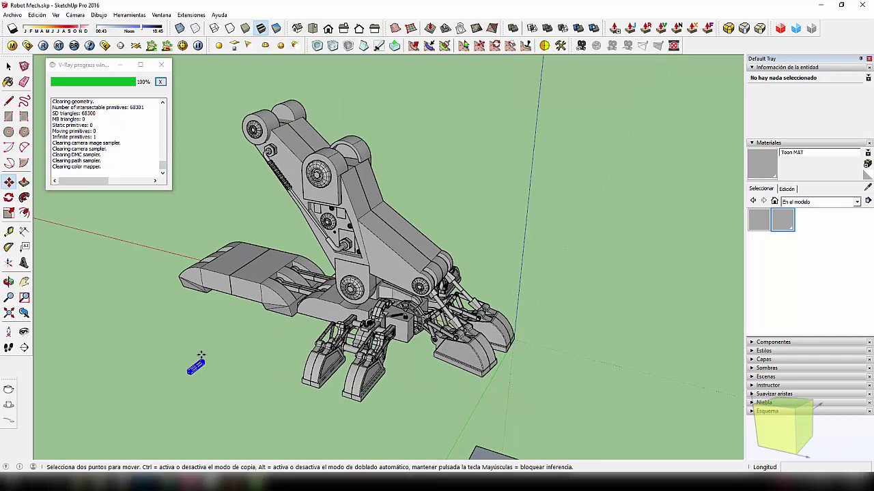
scroll(202, 368, "up", 2)
left_click(209, 377)
key("s")
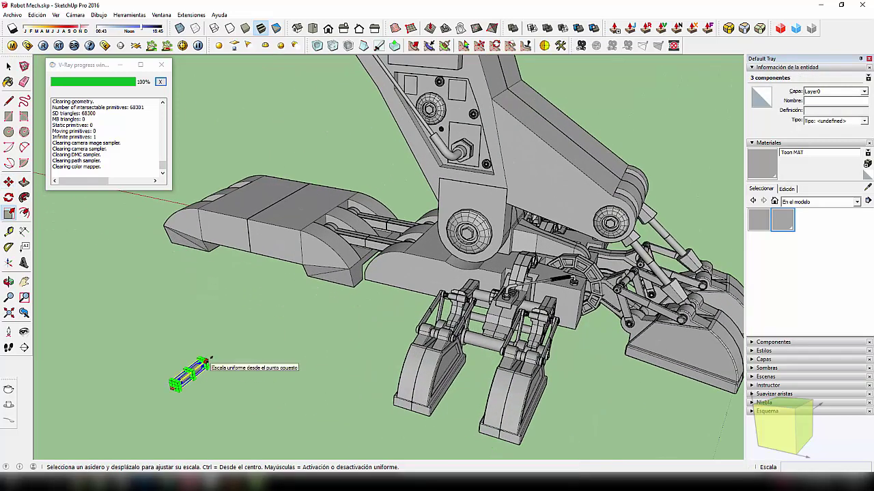
left_click_drag(209, 360, 339, 303)
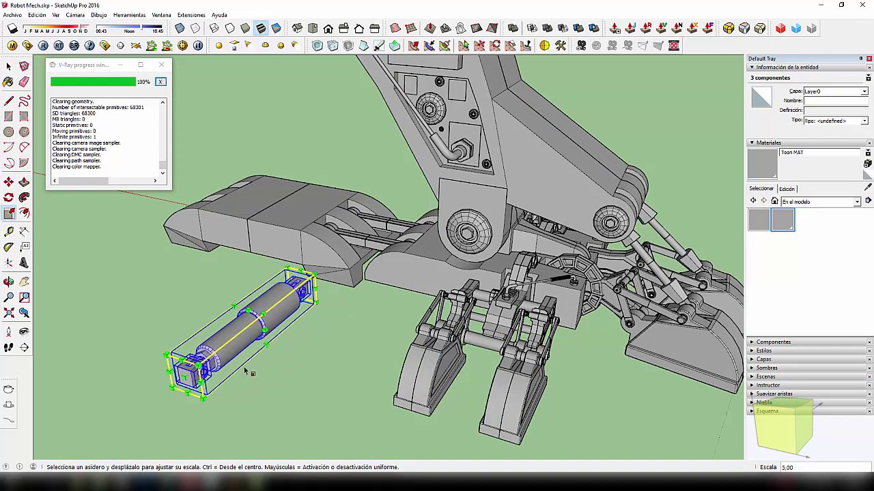
Look down on the pasted cylinder and box-select all its parts
mouse_move(247, 371)
middle_mouse_down()
mouse_move(341, 388)
mouse_move(464, 385)
mouse_move(385, 409)
middle_mouse_up()
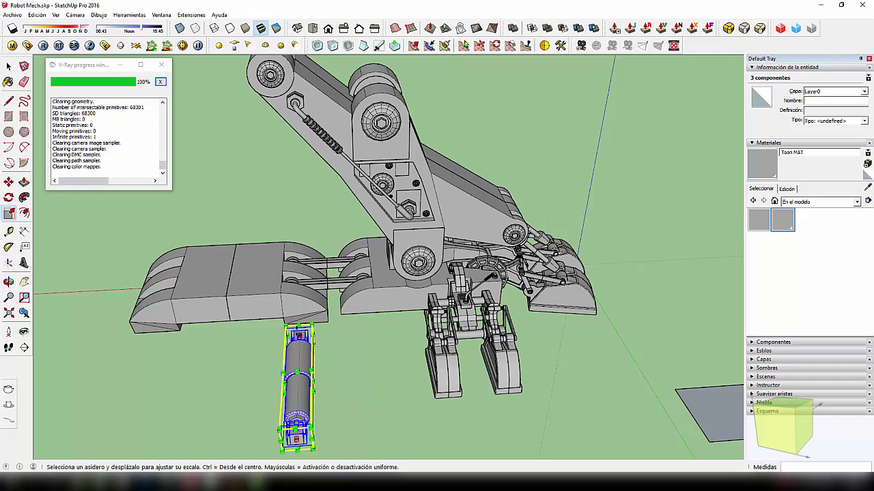
key("m")
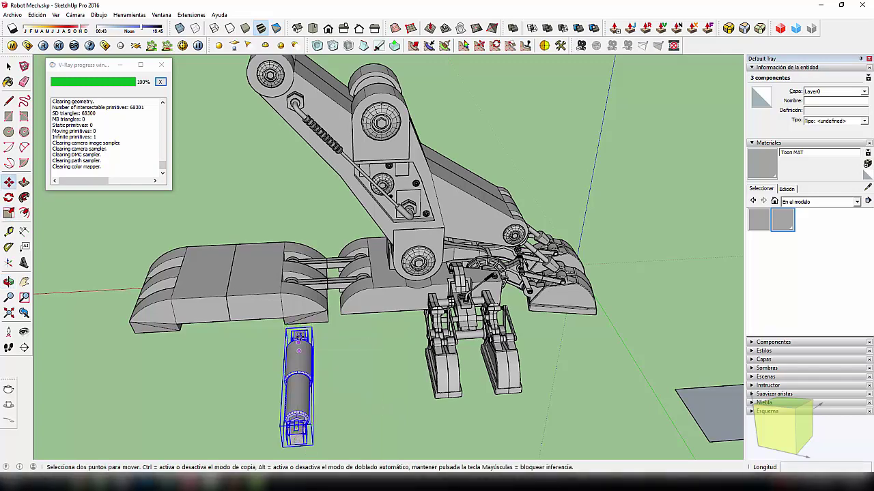
mouse_move(298, 334)
middle_mouse_down()
mouse_move(230, 444)
mouse_move(335, 357)
mouse_move(409, 424)
mouse_move(385, 383)
middle_mouse_up()
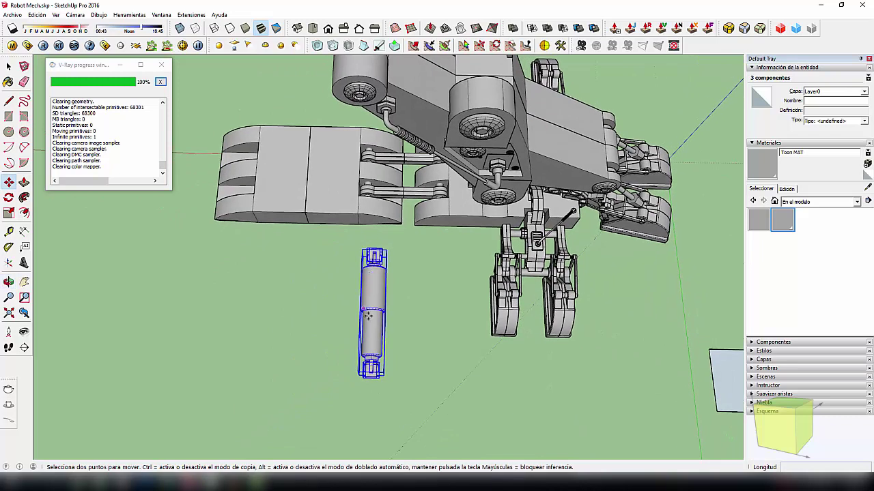
middle_click_drag(368, 315, 343, 249)
key("space")
left_click_drag(344, 248, 394, 401)
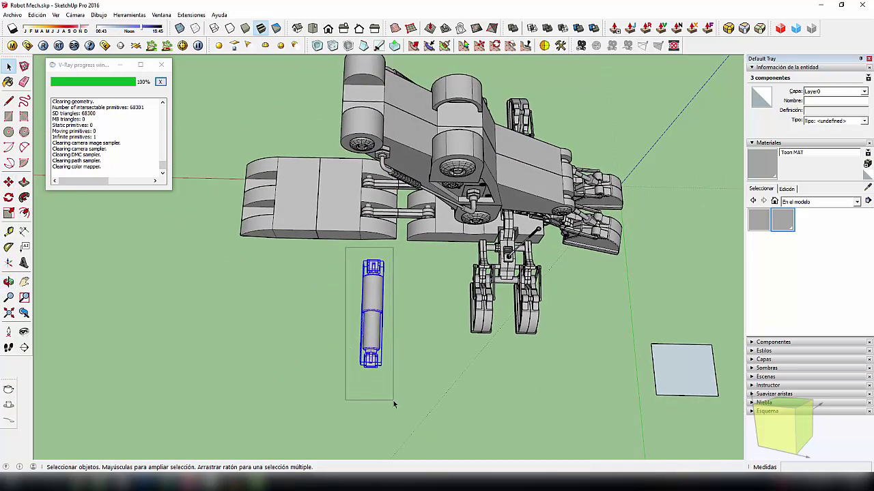
Group the copied cylinder parts and rotate the group to lie horizontally
right_click(369, 323)
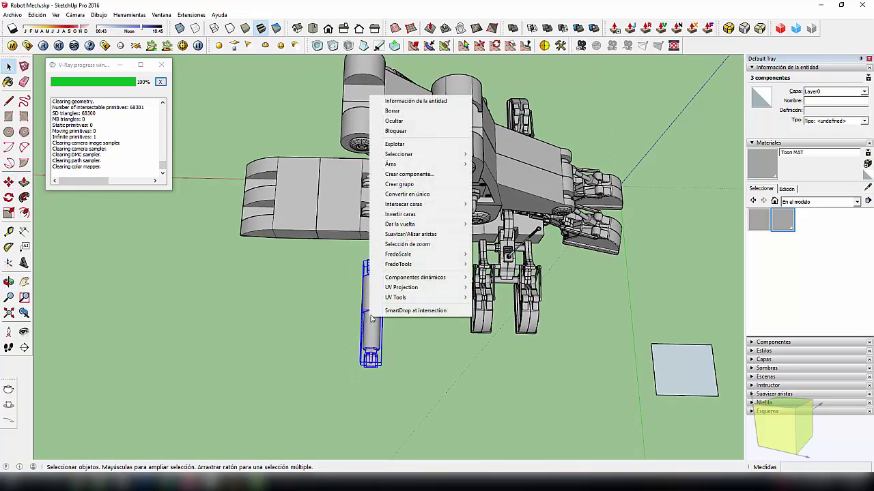
left_click(416, 187)
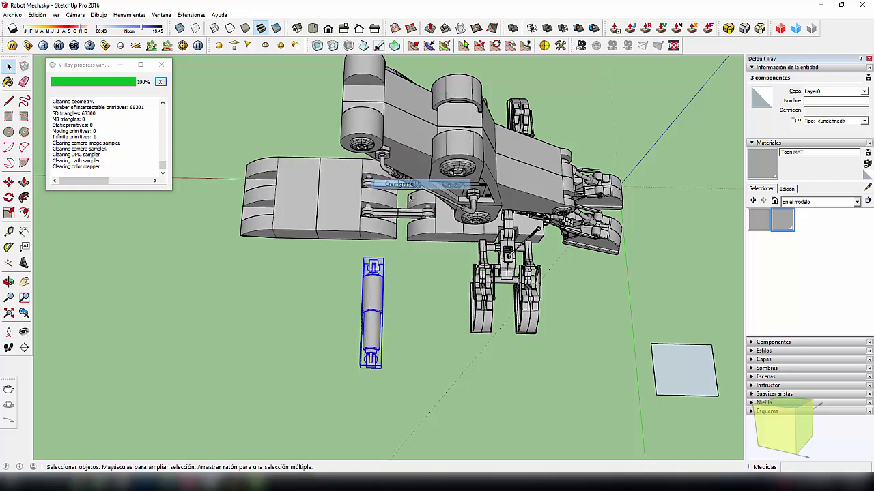
key("m")
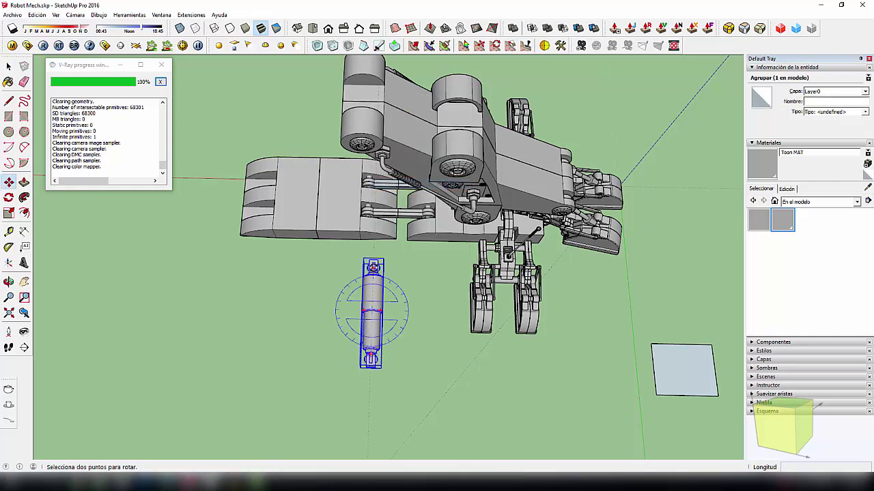
left_click_drag(373, 267, 413, 318)
left_click(413, 317)
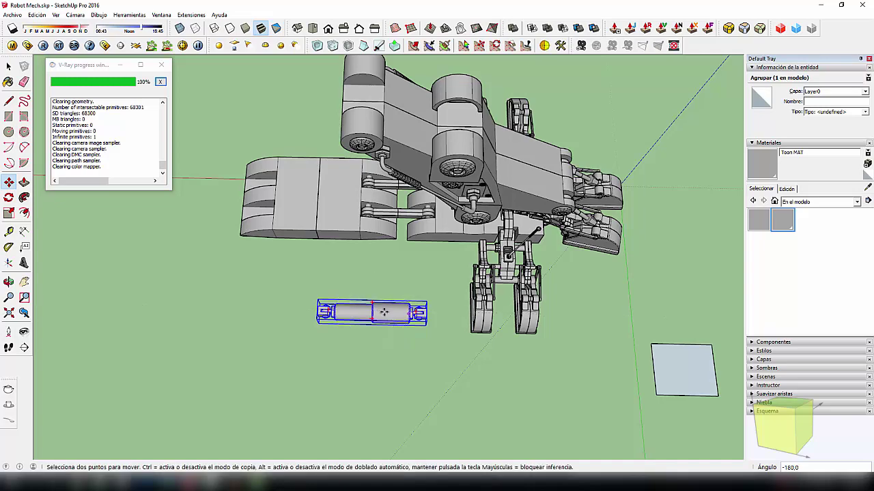
mouse_move(413, 317)
middle_mouse_down()
mouse_move(678, 225)
mouse_move(311, 303)
middle_mouse_up()
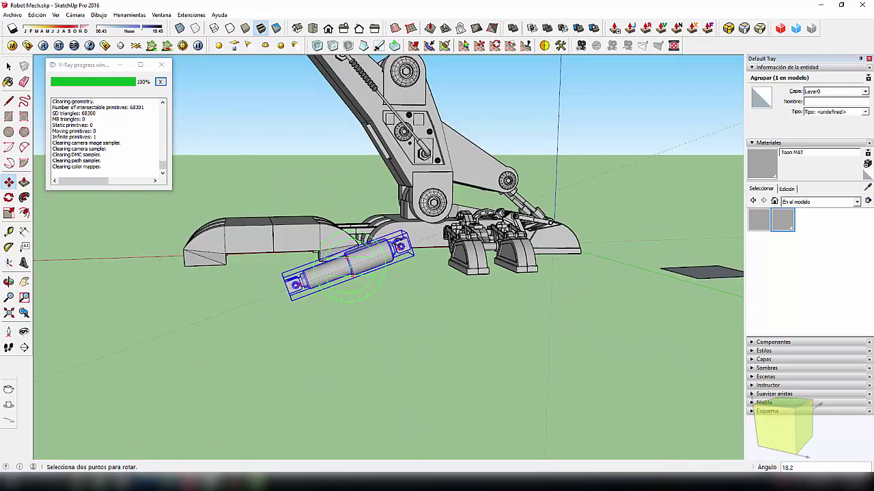
left_click(354, 262)
Move the cylinder up beside the robot's leg, angled toward the leg slot
key("m")
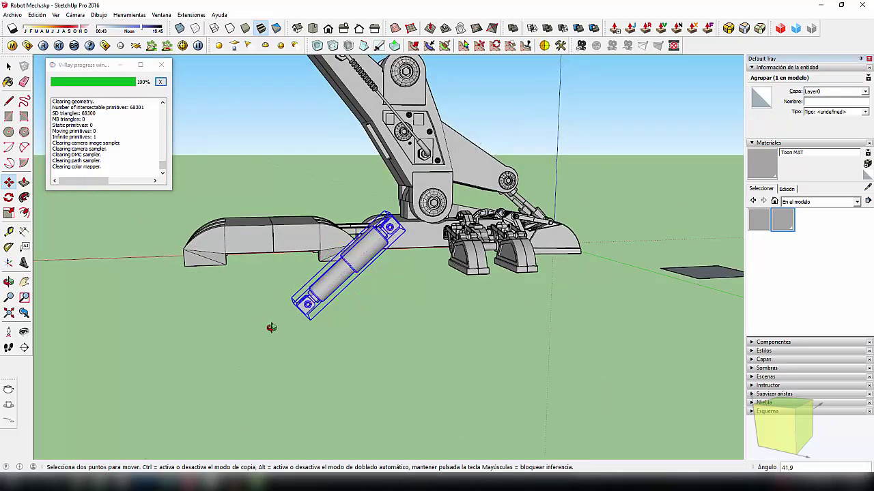
left_click(273, 328)
middle_click_drag(273, 328, 530, 363)
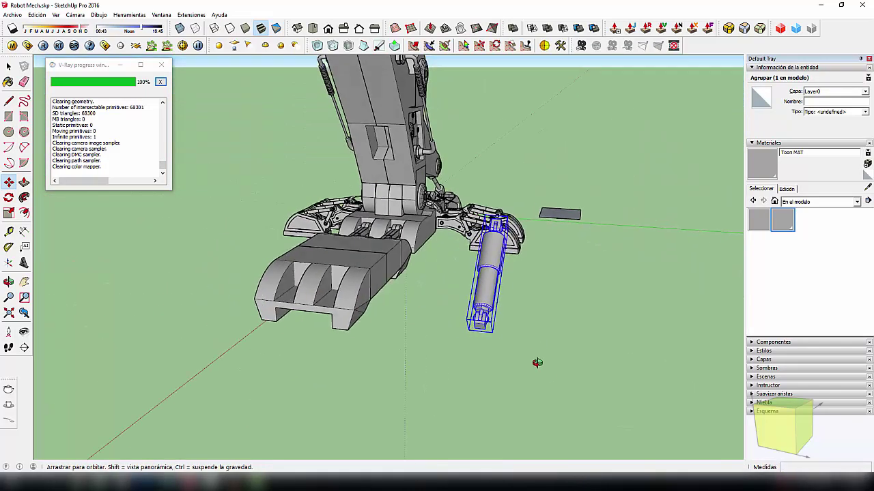
left_click(382, 355)
mouse_move(428, 376)
middle_mouse_down()
mouse_move(507, 343)
mouse_move(230, 322)
middle_mouse_up()
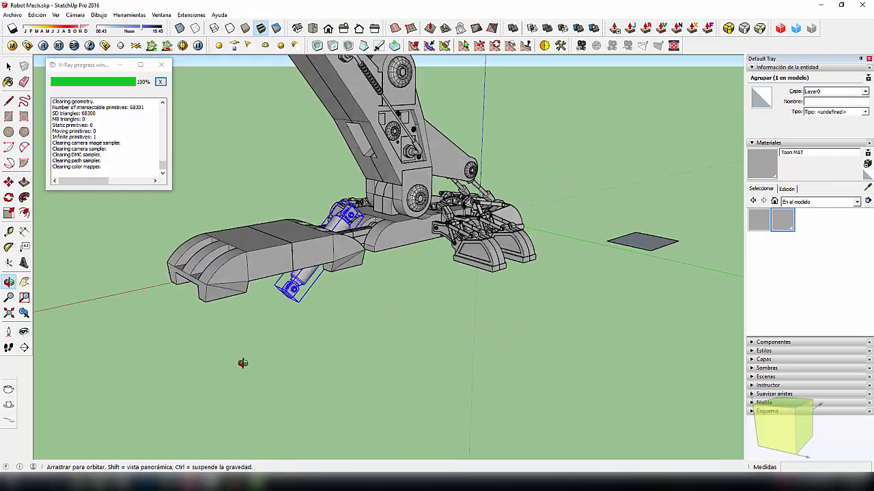
scroll(418, 219, "up", 2)
scroll(418, 218, "up", 2)
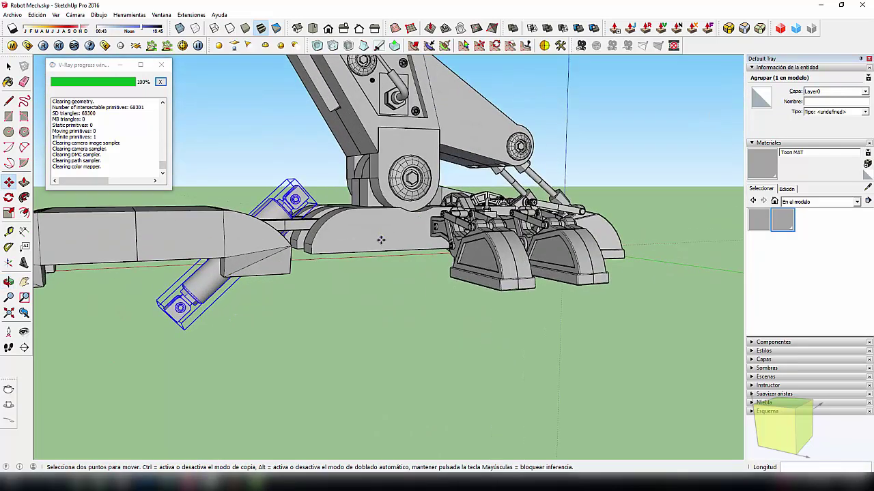
left_click(382, 225)
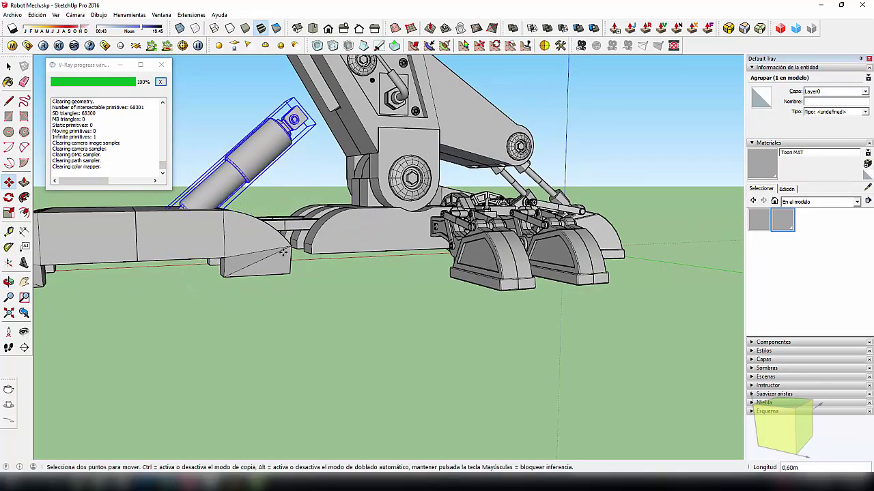
mouse_move(283, 253)
middle_mouse_down()
mouse_move(259, 254)
mouse_move(536, 273)
mouse_move(593, 287)
mouse_move(472, 302)
mouse_move(362, 345)
mouse_move(405, 213)
mouse_move(328, 254)
mouse_move(258, 318)
middle_mouse_up()
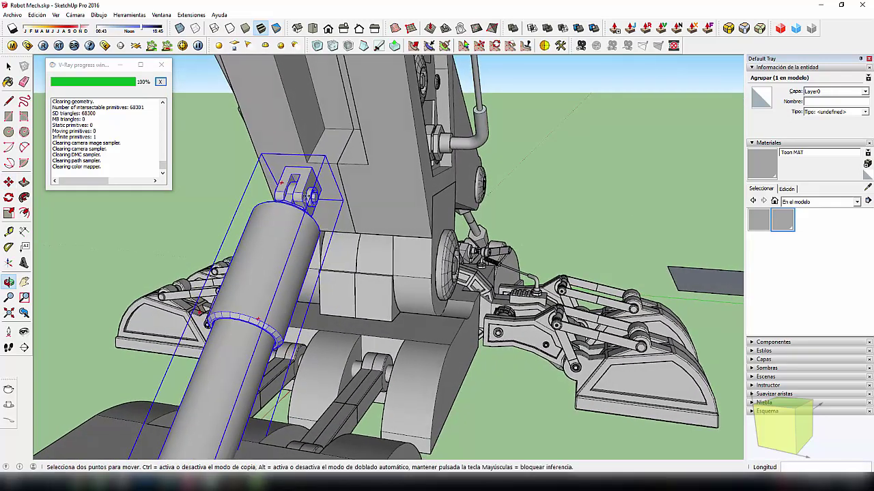
Move the cylinder toward the recessed slot in the leg
left_click(258, 319)
scroll(300, 231, "down", 2)
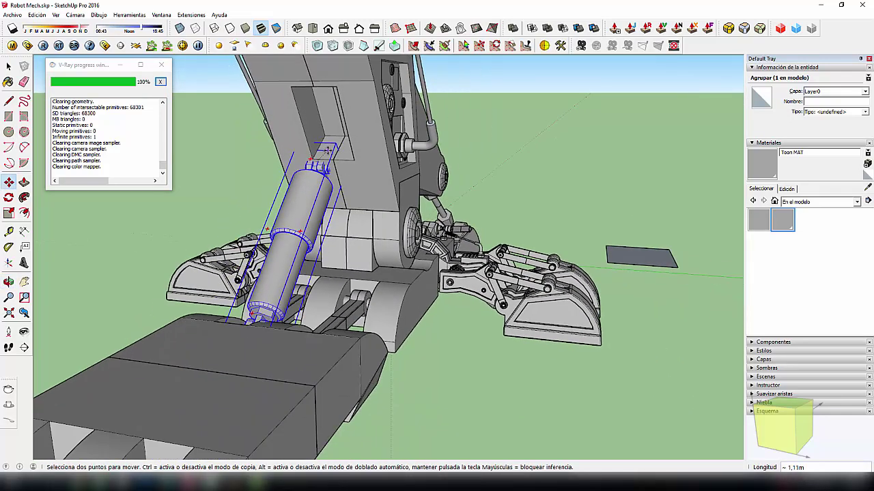
mouse_move(324, 151)
middle_mouse_down()
mouse_move(331, 191)
mouse_move(362, 184)
middle_mouse_up()
scroll(361, 184, "up", 2)
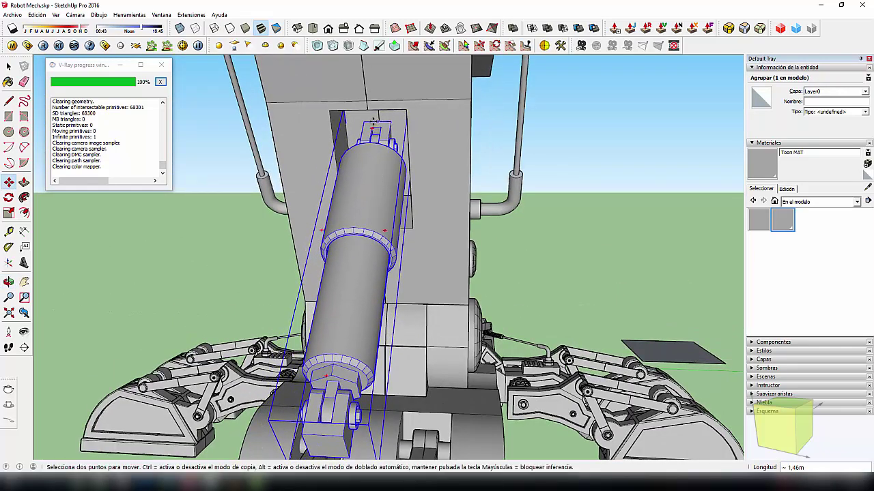
scroll(383, 124, "up", 4)
scroll(382, 123, "up", 1)
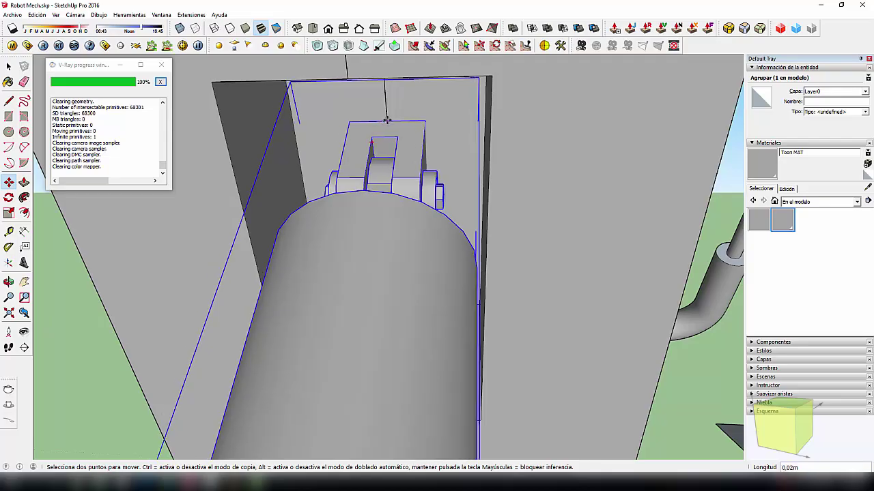
scroll(385, 131, "down", 5)
scroll(437, 240, "down", 2)
mouse_move(436, 239)
middle_mouse_down()
mouse_move(499, 306)
mouse_move(442, 336)
mouse_move(243, 277)
mouse_move(242, 247)
mouse_move(375, 177)
mouse_move(577, 179)
mouse_move(597, 225)
mouse_move(550, 239)
mouse_move(560, 232)
mouse_move(555, 179)
mouse_move(518, 191)
middle_mouse_up()
scroll(255, 269, "down", 2)
Rotate the cylinder's lower end up and left to match the slot's tilt
key("m")
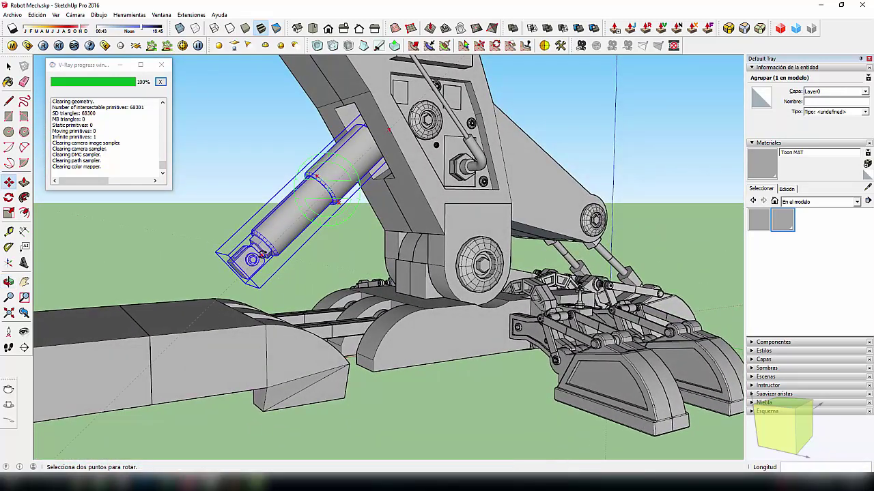
left_click_drag(262, 254, 254, 241)
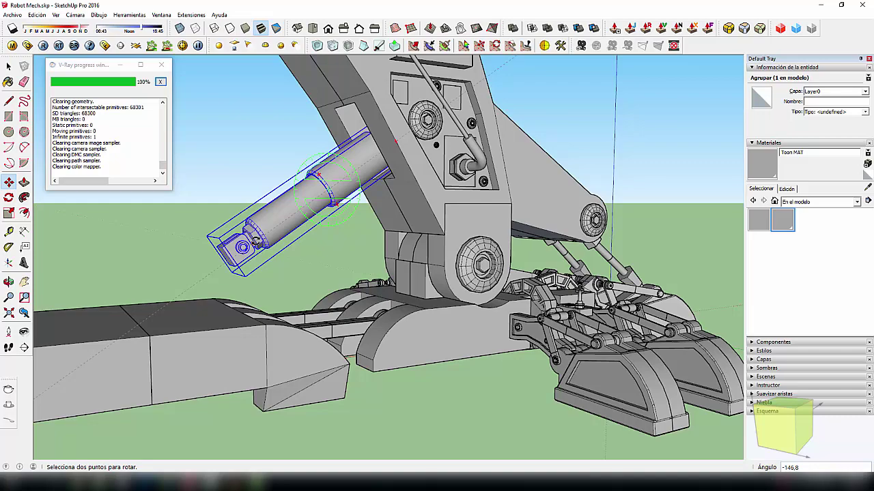
mouse_move(254, 240)
middle_mouse_down()
mouse_move(547, 261)
mouse_move(413, 320)
middle_mouse_up()
scroll(414, 321, "up", 5)
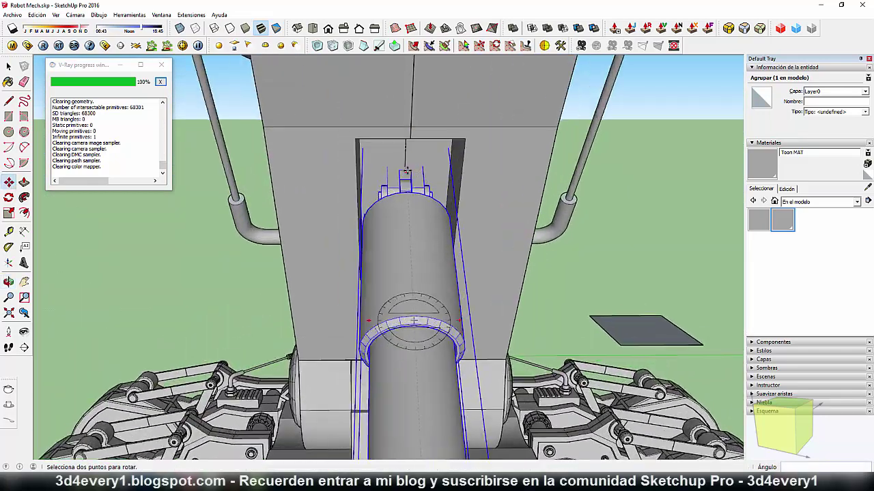
scroll(406, 171, "up", 1)
Slide the cylinder further into the leg slot and view it from the side
key("m")
mouse_move(405, 174)
left_mouse_down()
mouse_move(403, 193)
mouse_move(406, 146)
left_mouse_up()
scroll(360, 187, "down", 2)
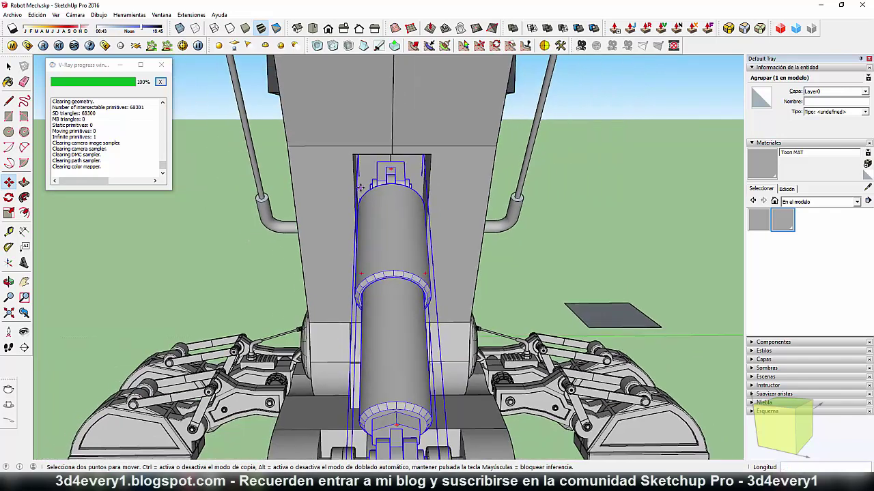
scroll(359, 188, "down", 2)
mouse_move(360, 188)
middle_mouse_down()
mouse_move(616, 188)
mouse_move(628, 207)
mouse_move(609, 199)
mouse_move(575, 220)
mouse_move(335, 216)
mouse_move(503, 238)
mouse_move(513, 247)
mouse_move(373, 184)
mouse_move(403, 171)
mouse_move(369, 142)
mouse_move(365, 172)
middle_mouse_up()
Inside the leg group, copy the slot edge offset 0,15m
double_click(373, 184)
scroll(368, 142, "up", 3)
scroll(364, 172, "up", 2)
left_click(353, 82)
key("l")
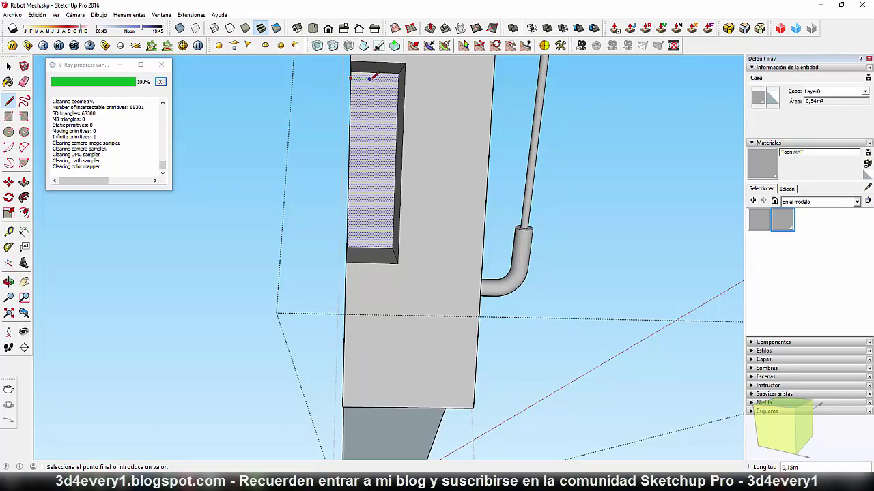
key("m")
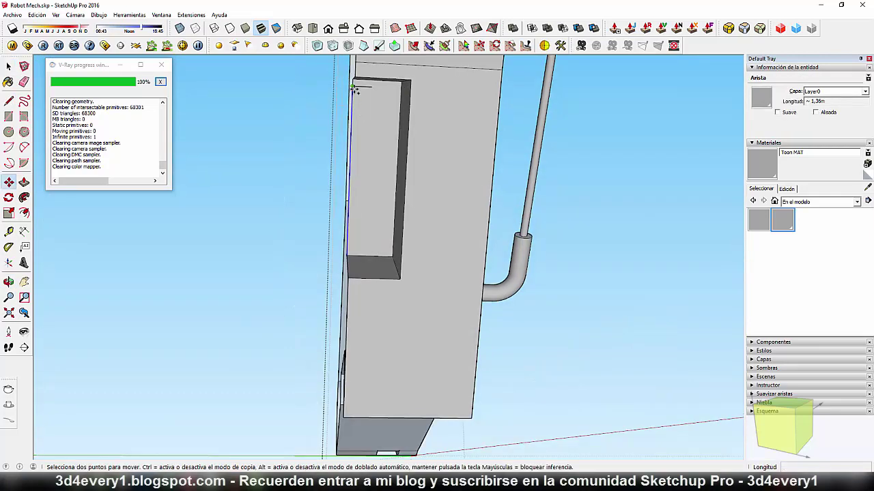
left_click(354, 89)
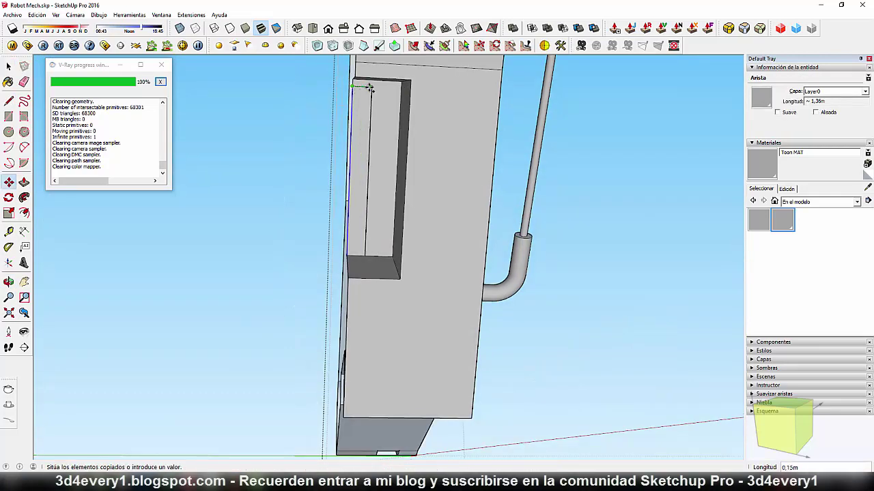
left_click(365, 244)
Draw a line from the copied edge's end and erase unneeded edges
key("l")
scroll(365, 242, "up", 2)
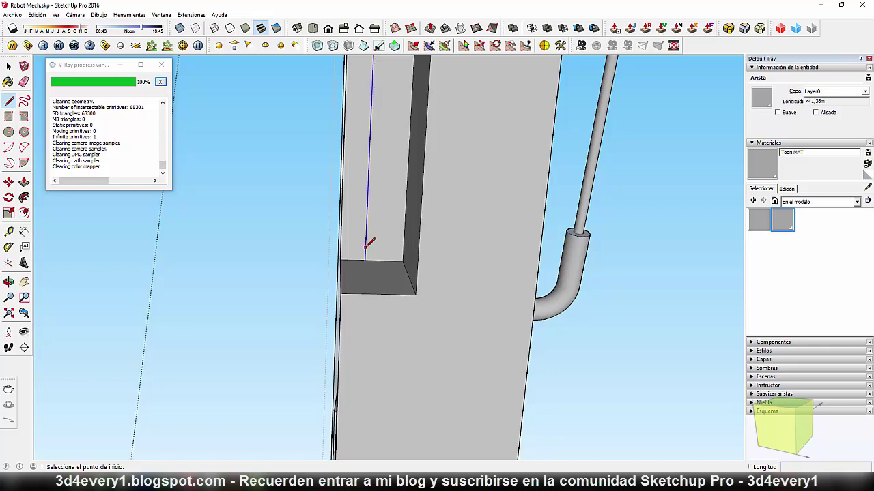
left_click(365, 247)
key("e")
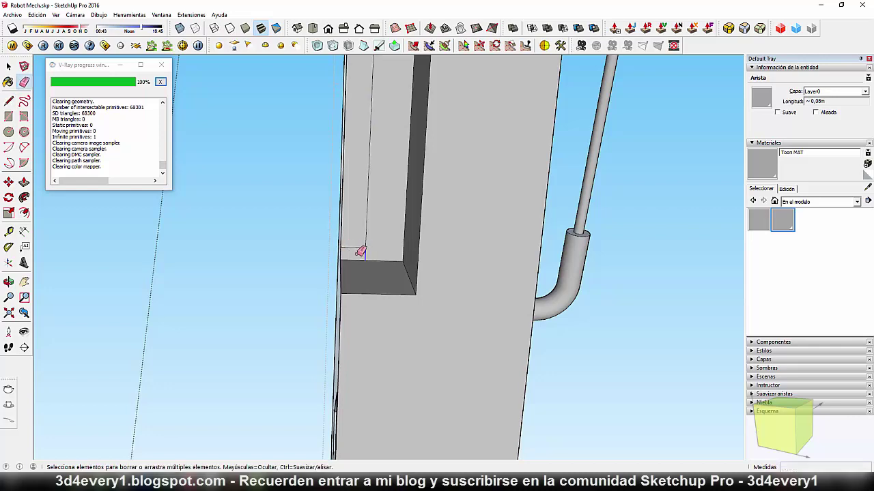
middle_click_drag(380, 234, 469, 296)
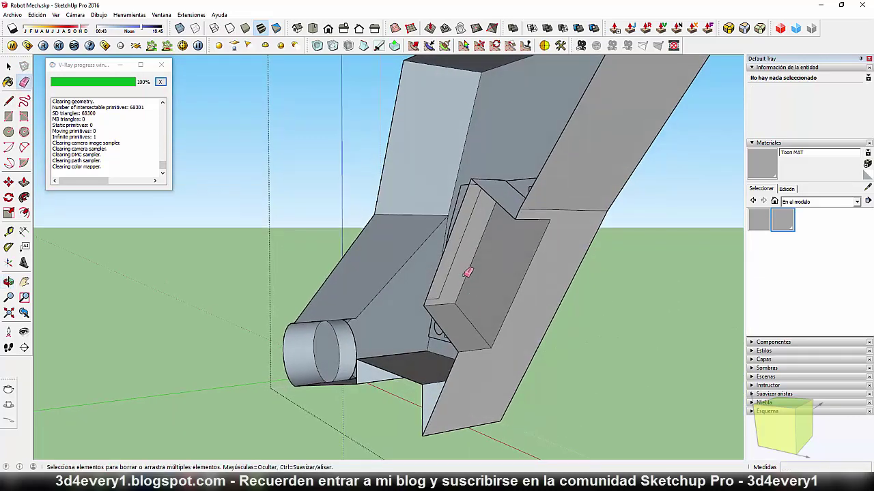
Push the new face about 0.62 m into the leg to deepen the slot
key("p")
left_click(457, 275)
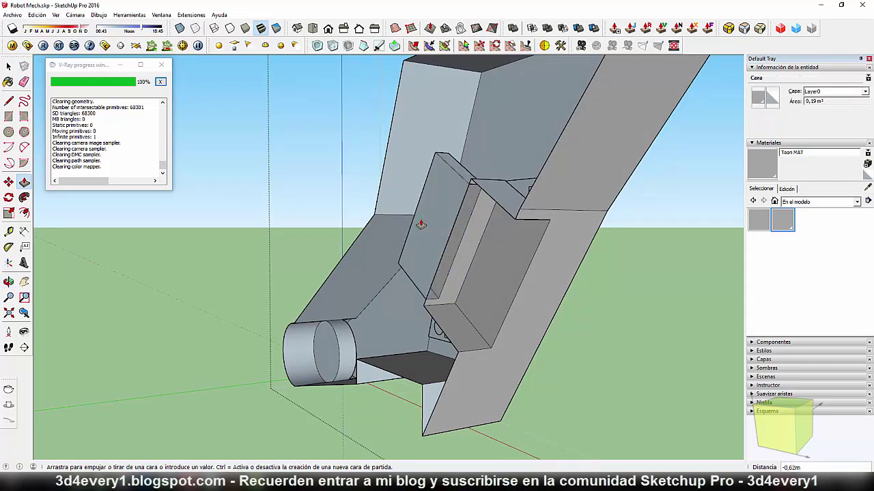
left_click(432, 232)
key("e")
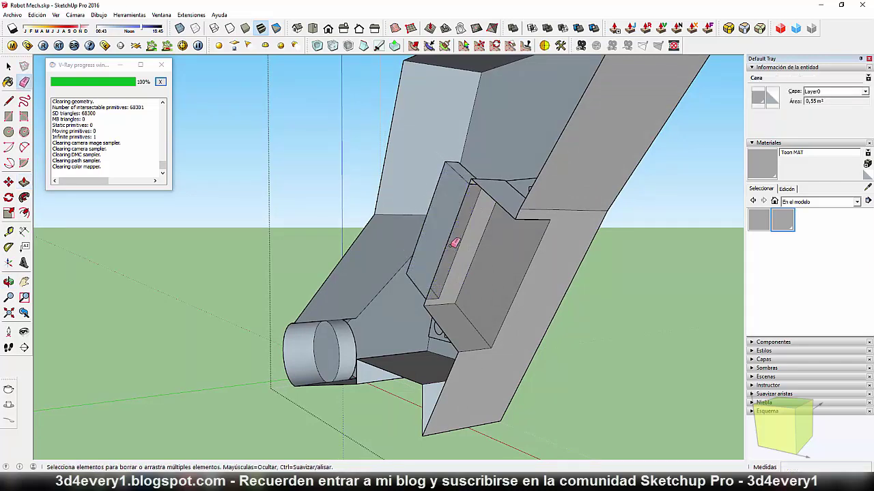
mouse_move(451, 237)
middle_mouse_down()
mouse_move(669, 296)
mouse_move(454, 289)
mouse_move(261, 336)
mouse_move(458, 300)
middle_mouse_up()
scroll(382, 278, "down", 5)
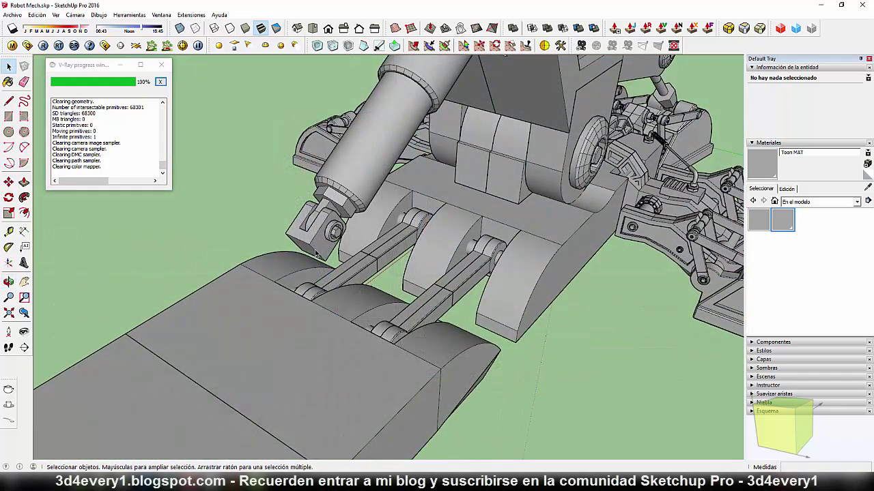
Orbit in close to the piston bracket and the foot's lower parts
middle_click_drag(319, 249, 330, 213)
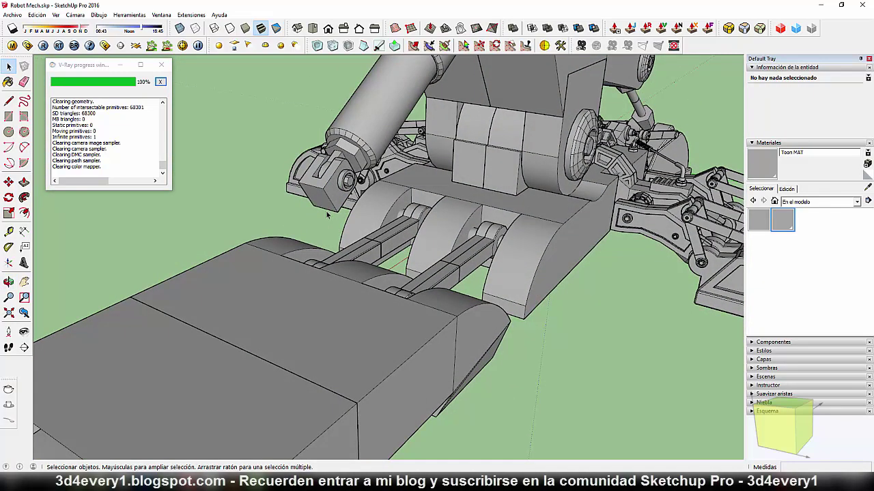
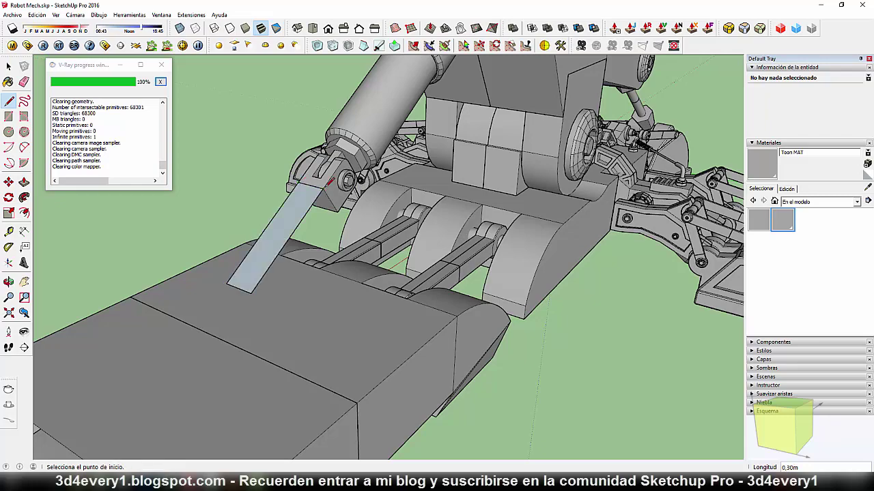
Close the rectangle at the piston's end and push/pull the thin plate into a solid block
left_click(312, 226)
mouse_move(234, 226)
middle_mouse_down()
mouse_move(242, 266)
mouse_move(261, 203)
middle_mouse_up()
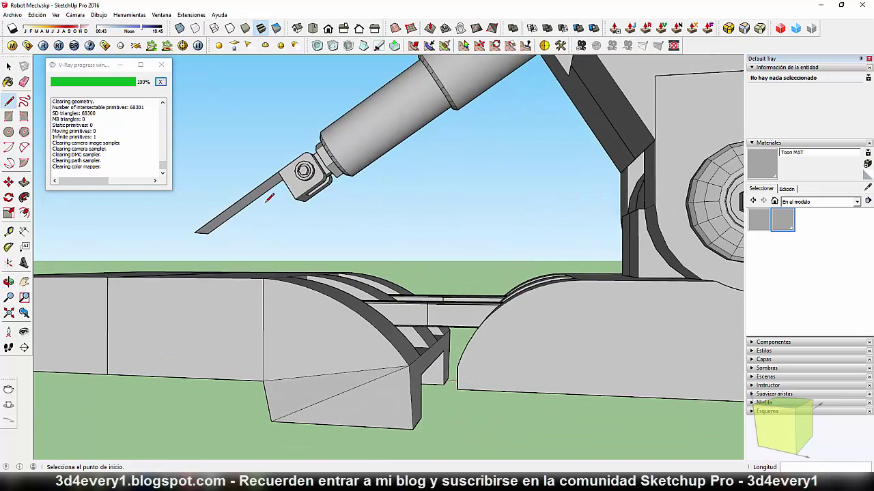
key("p")
left_click(268, 192)
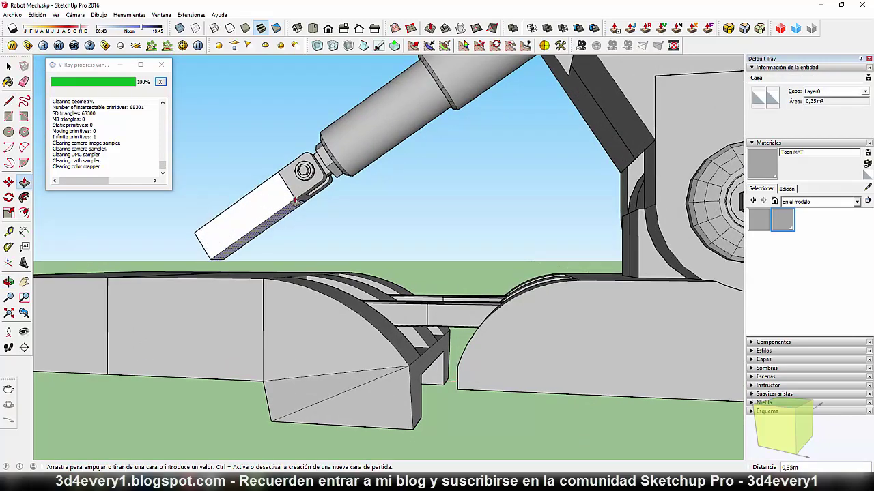
left_click(280, 237)
scroll(280, 237, "down", 2)
scroll(280, 238, "down", 3)
Orbit out to view the whole robot leg and return to the Select tool
mouse_move(280, 237)
middle_mouse_down()
mouse_move(365, 299)
mouse_move(270, 276)
middle_mouse_up()
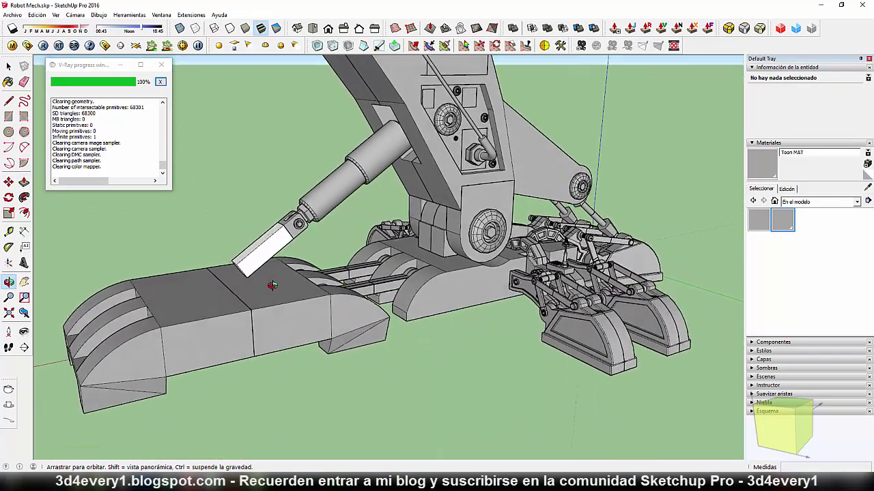
scroll(270, 277, "up", 1)
key("space")
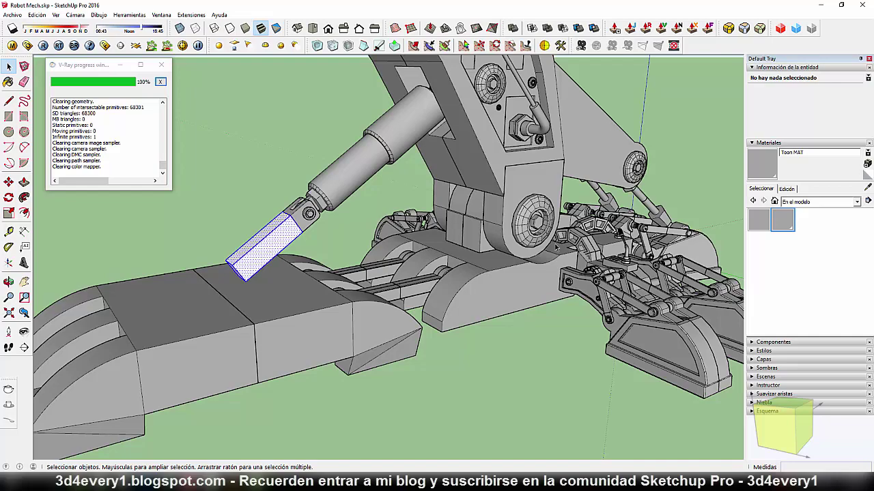
key("b")
scroll(290, 247, "down", 2)
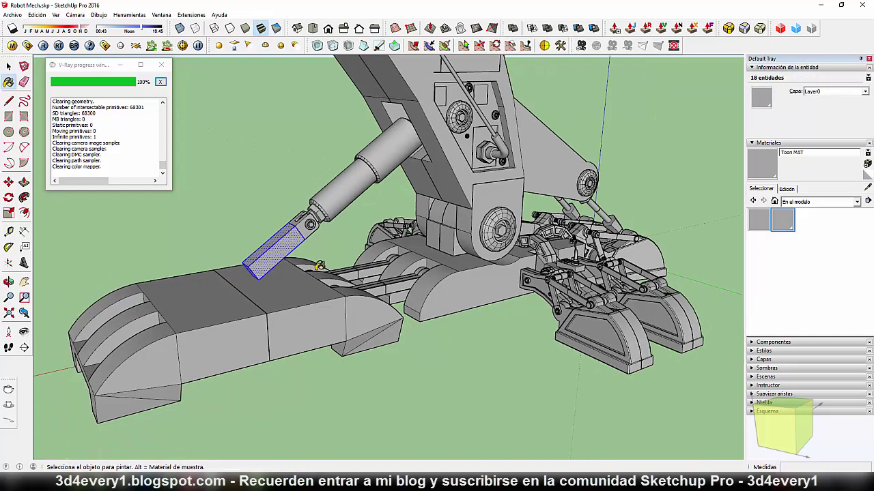
key("space")
mouse_move(318, 260)
middle_mouse_down()
mouse_move(318, 284)
mouse_move(550, 280)
mouse_move(290, 258)
middle_mouse_up()
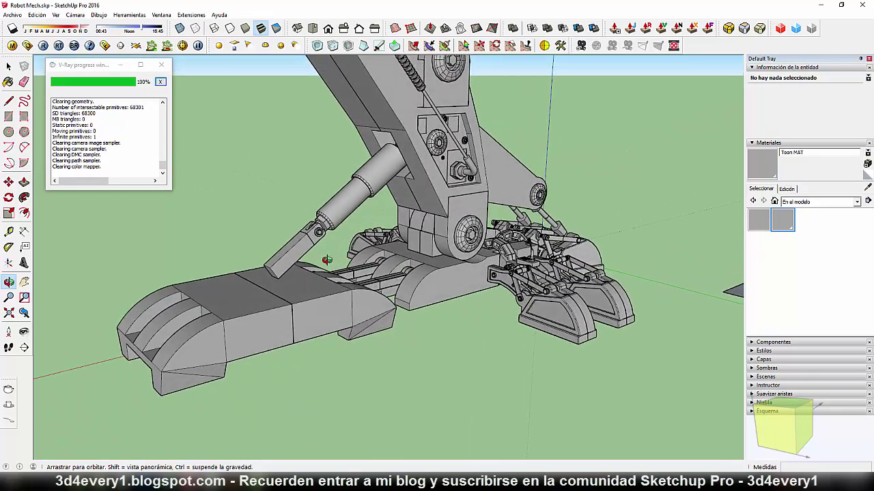
scroll(290, 258, "up", 2)
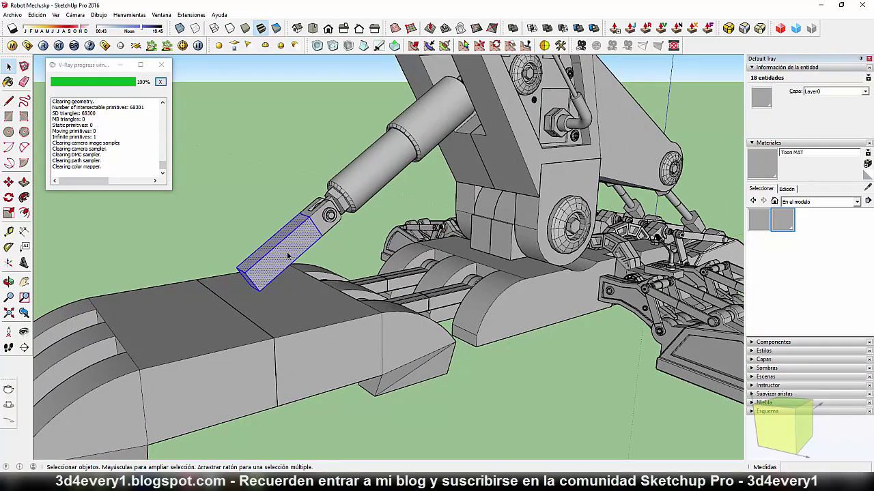
Turn the piston-end block into component Componente#33, then zoom to a front view of the foot
key("g")
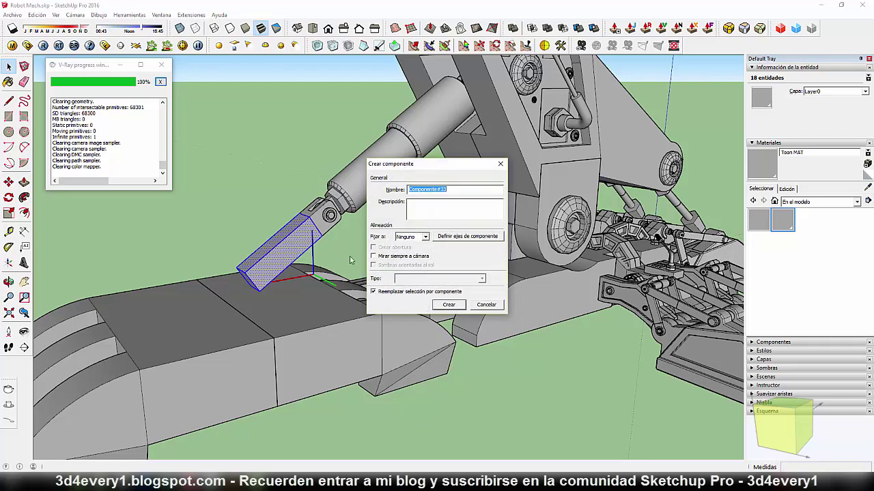
left_click(455, 308)
mouse_move(371, 253)
middle_mouse_down()
mouse_move(429, 334)
mouse_move(452, 328)
mouse_move(440, 322)
middle_mouse_up()
scroll(403, 336, "up", 3)
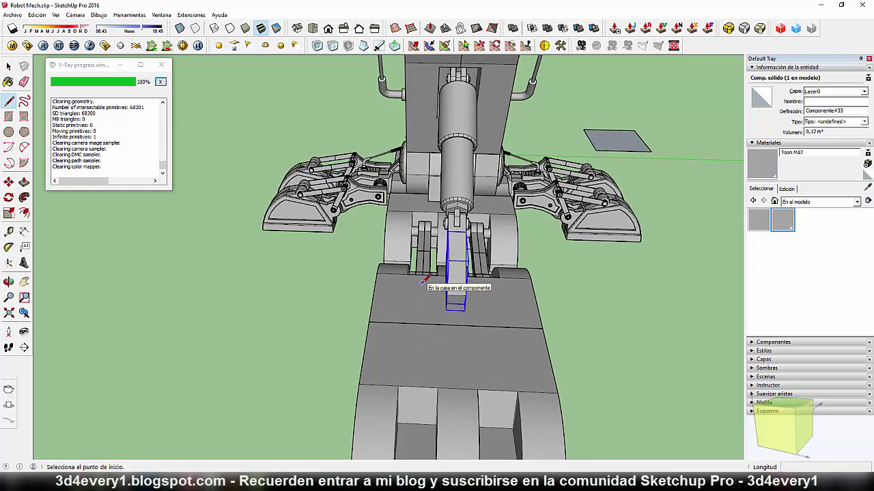
left_click(422, 282)
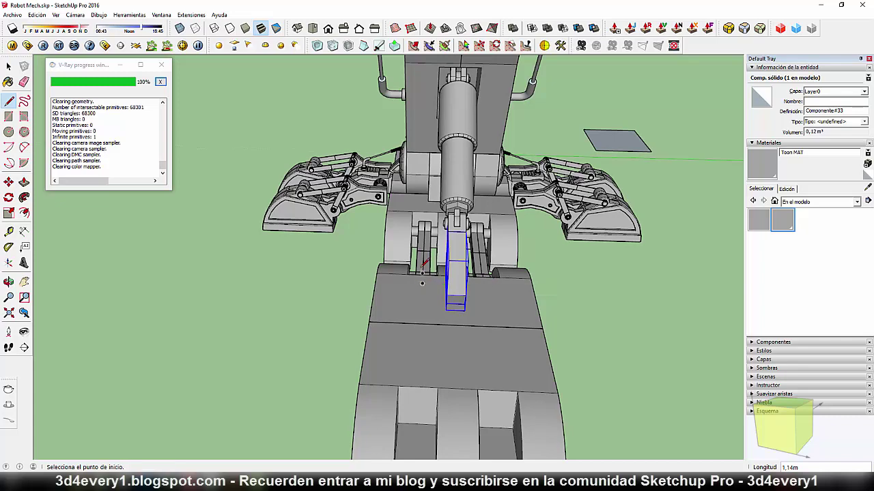
scroll(422, 268, "up", 2)
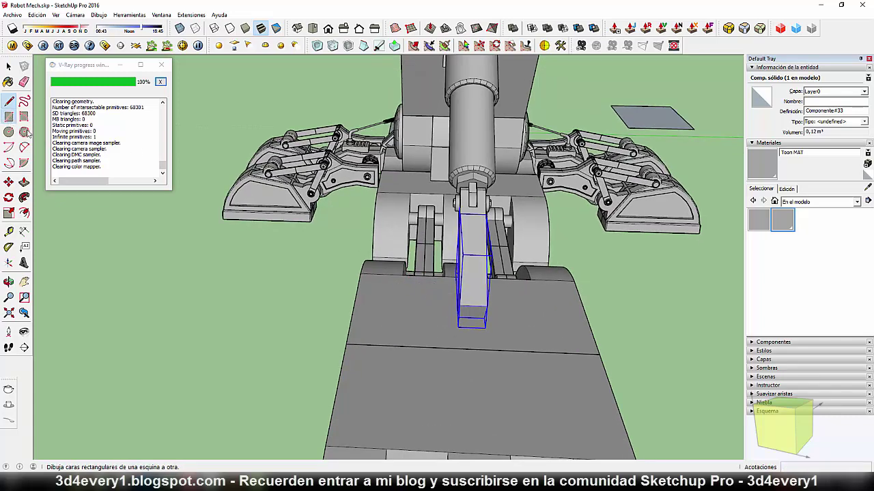
Draw a rectangle on the foot's top, just beneath the piston's block
left_click(423, 288)
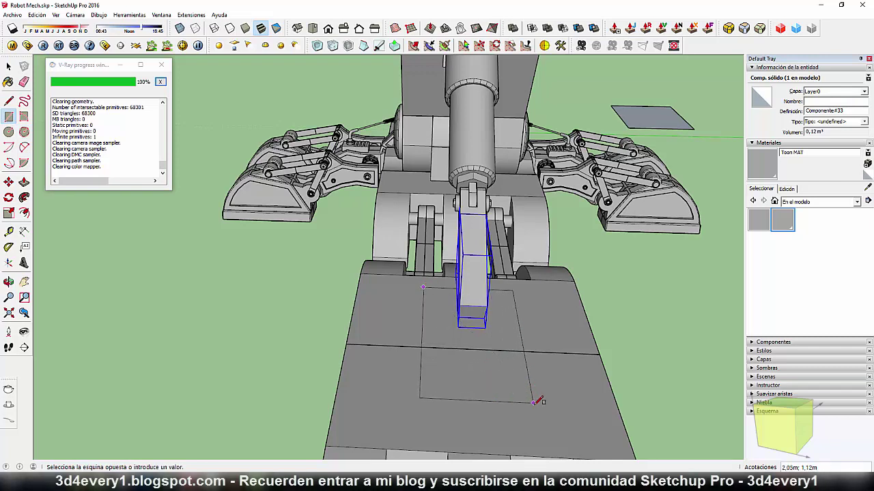
left_click(540, 405)
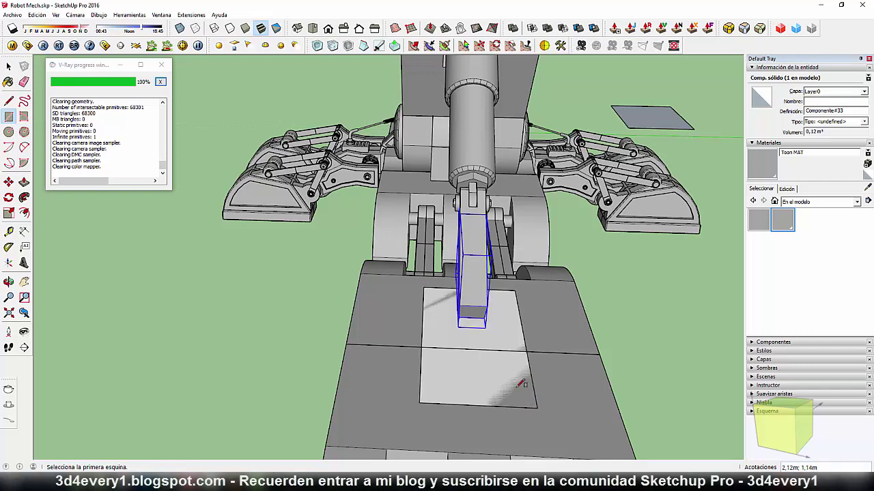
mouse_move(541, 406)
middle_mouse_down()
mouse_move(252, 327)
mouse_move(253, 289)
mouse_move(571, 318)
mouse_move(477, 311)
middle_mouse_up()
scroll(461, 307, "up", 2)
Push/Pull the rectangle upward into a tall box and orbit around to inspect it
key("p")
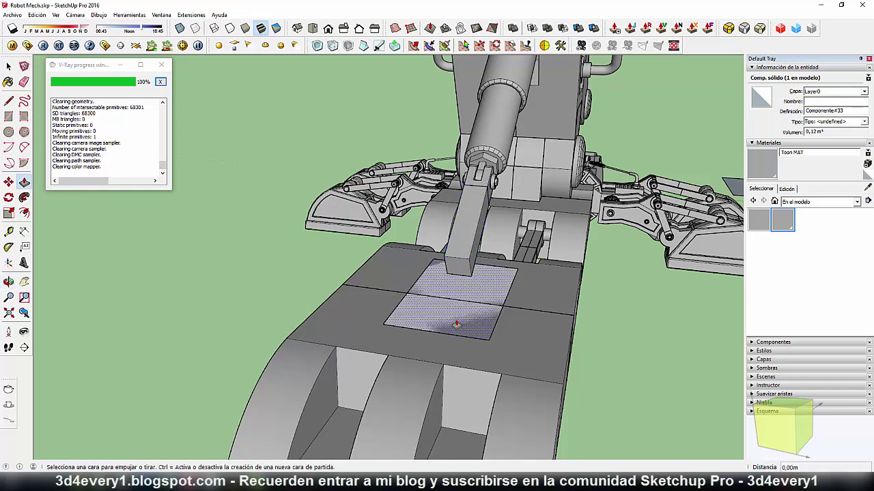
left_click(459, 308)
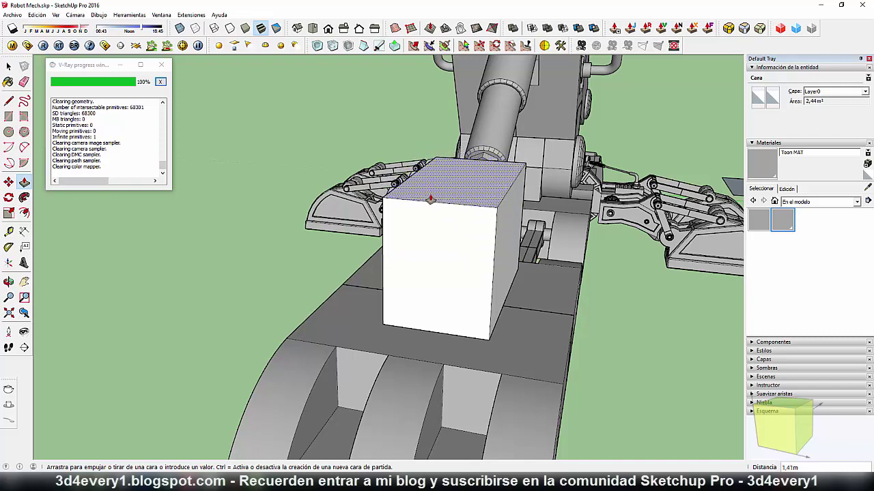
mouse_move(488, 278)
middle_mouse_down()
mouse_move(177, 206)
mouse_move(211, 156)
middle_mouse_up()
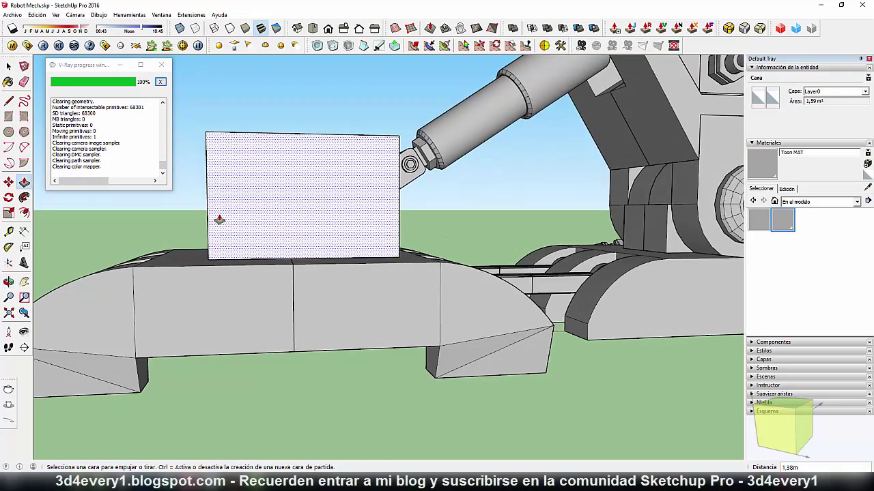
mouse_move(220, 189)
middle_mouse_down()
mouse_move(345, 295)
mouse_move(321, 287)
middle_mouse_up()
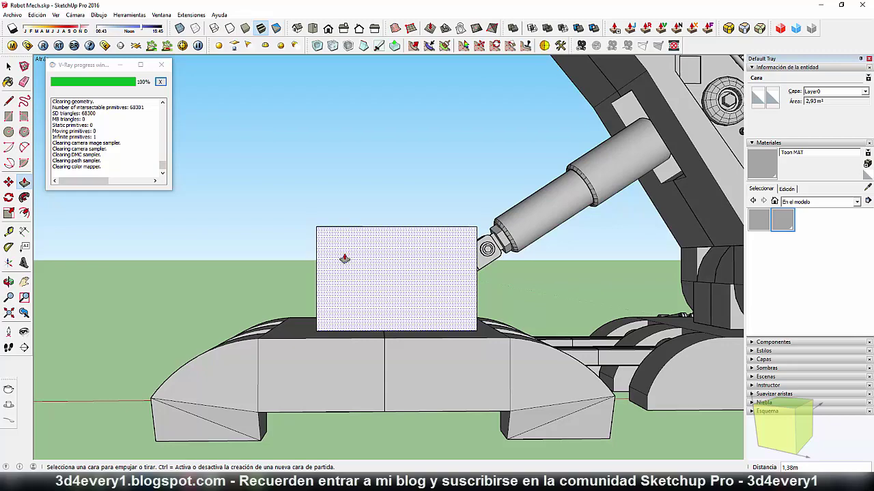
mouse_move(384, 269)
middle_mouse_down()
mouse_move(218, 269)
mouse_move(438, 264)
mouse_move(351, 289)
mouse_move(275, 257)
mouse_move(256, 269)
middle_mouse_up()
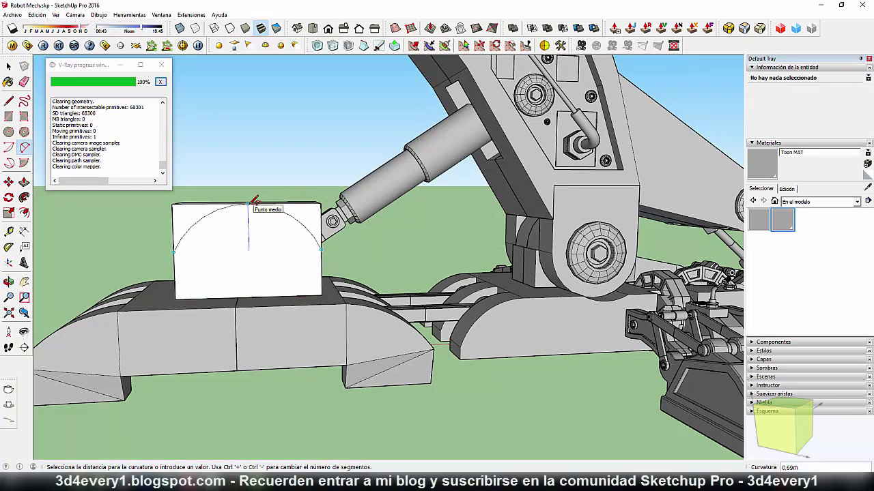
Push away the corner areas above the arc so the box gets a rounded, arched top
mouse_move(283, 248)
middle_mouse_down()
mouse_move(335, 228)
mouse_move(336, 236)
middle_mouse_up()
key("p")
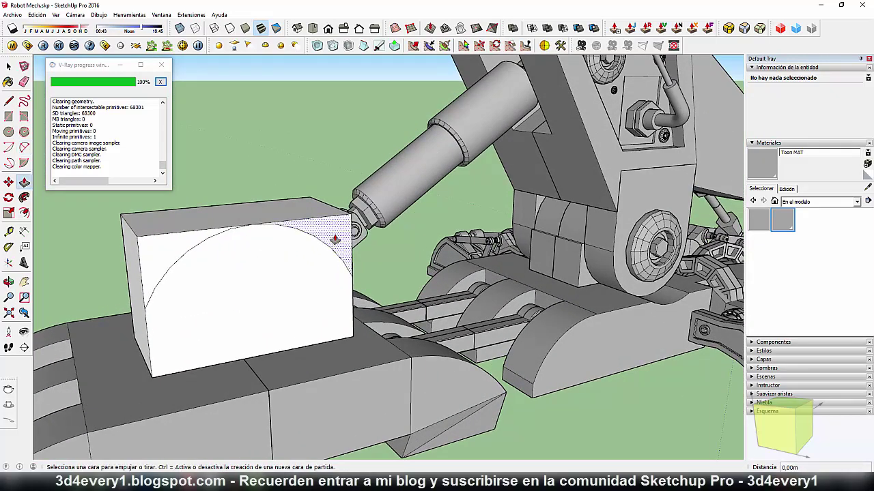
left_click(337, 238)
left_click_drag(308, 216, 301, 208)
left_click(298, 205)
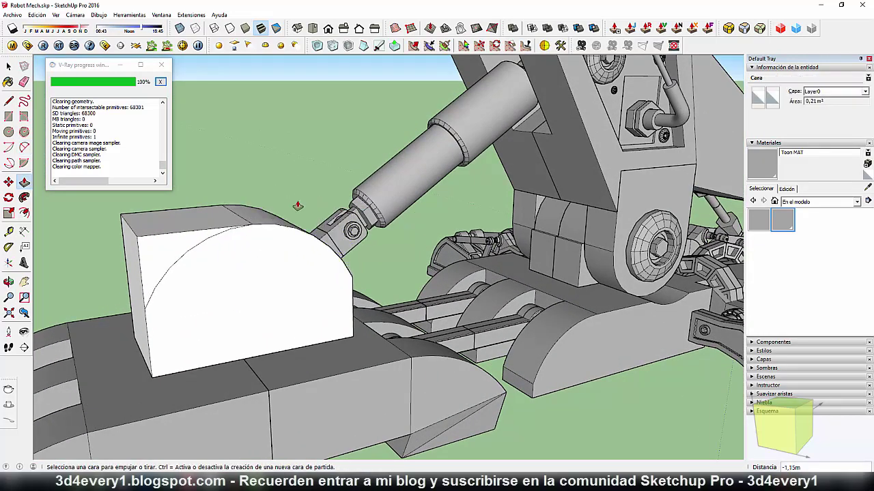
mouse_move(143, 216)
middle_mouse_down()
mouse_move(194, 266)
mouse_move(526, 302)
mouse_move(459, 307)
middle_mouse_up()
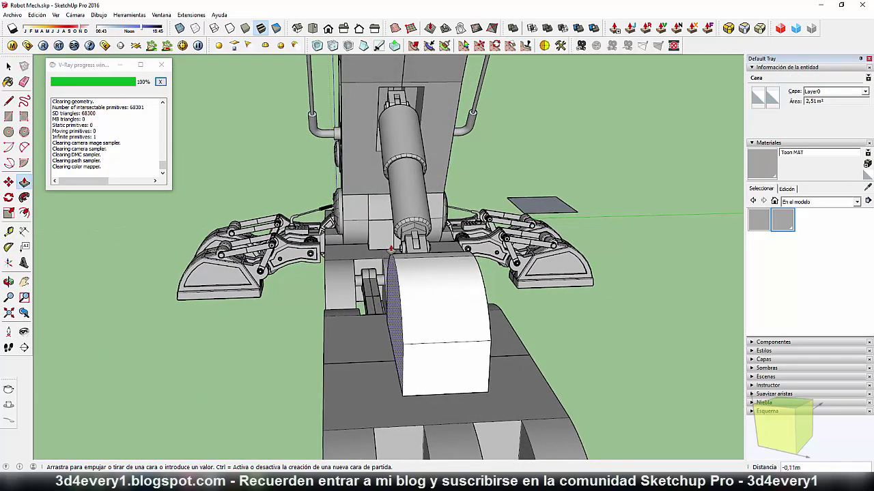
mouse_move(391, 249)
middle_mouse_down()
mouse_move(386, 293)
mouse_move(480, 332)
mouse_move(498, 314)
middle_mouse_up()
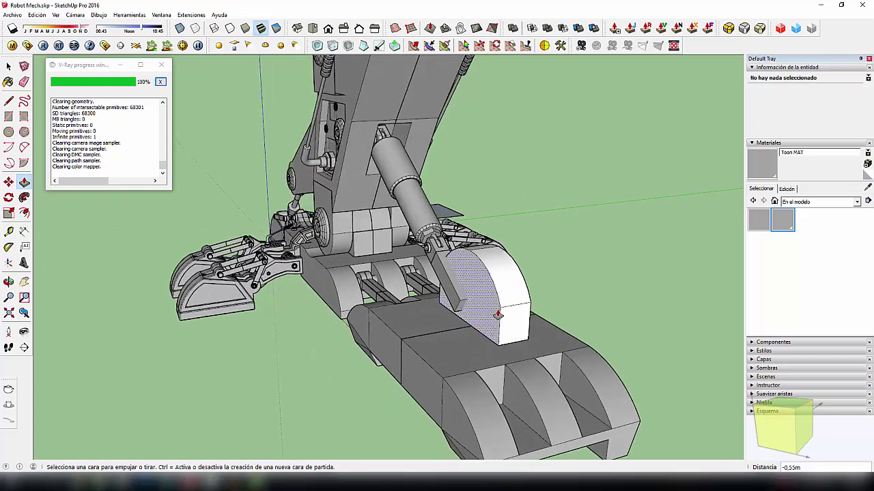
Draw a line along the arched block's base to split off a thin strip
scroll(486, 305, "up", 2)
scroll(471, 335, "up", 2)
scroll(471, 341, "up", 3)
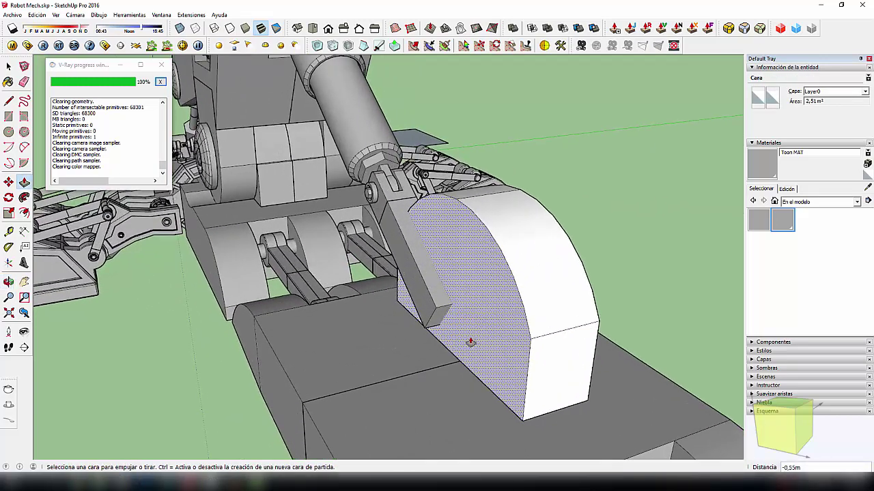
mouse_move(471, 341)
middle_mouse_down()
mouse_move(537, 254)
mouse_move(534, 306)
middle_mouse_up()
key("l")
mouse_move(474, 321)
middle_mouse_down()
mouse_move(472, 306)
mouse_move(481, 307)
middle_mouse_up()
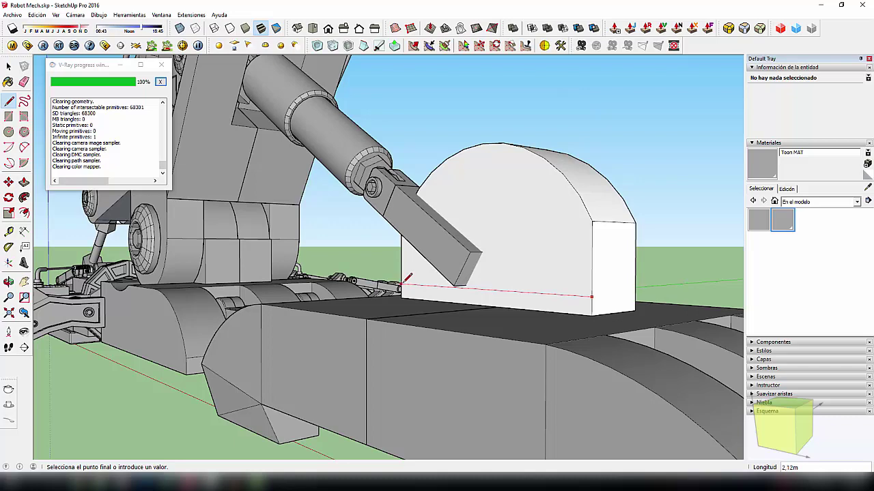
mouse_move(407, 278)
middle_mouse_down()
mouse_move(430, 310)
mouse_move(464, 285)
mouse_move(415, 214)
mouse_move(425, 198)
mouse_move(492, 369)
mouse_move(402, 202)
mouse_move(437, 303)
mouse_move(384, 302)
mouse_move(429, 299)
middle_mouse_up()
key("space")
Recess the block's half-disc face 0.05 m inward, leaving a ledge along the base
left_click(456, 292)
key("p")
left_click_drag(430, 298, 435, 297)
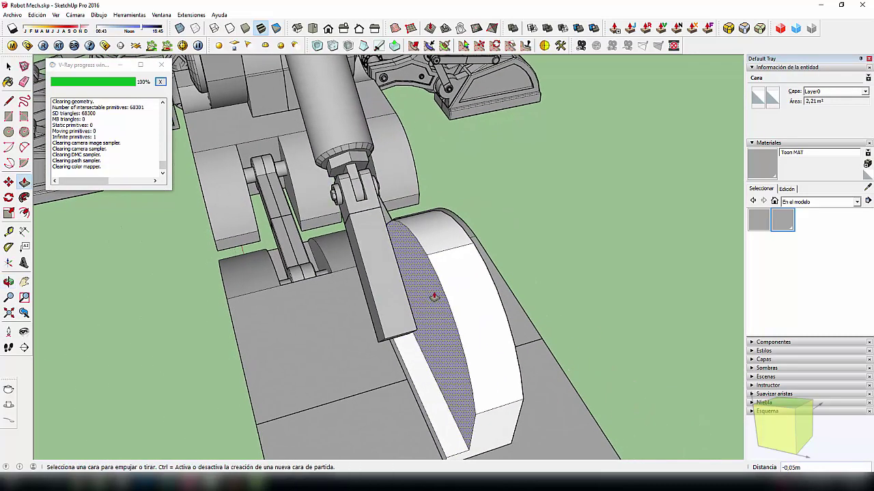
mouse_move(434, 297)
middle_mouse_down()
mouse_move(433, 353)
mouse_move(430, 299)
mouse_move(357, 259)
mouse_move(361, 238)
mouse_move(578, 259)
mouse_move(553, 242)
mouse_move(512, 247)
mouse_move(595, 232)
middle_mouse_up()
scroll(531, 245, "up", 1)
key("l")
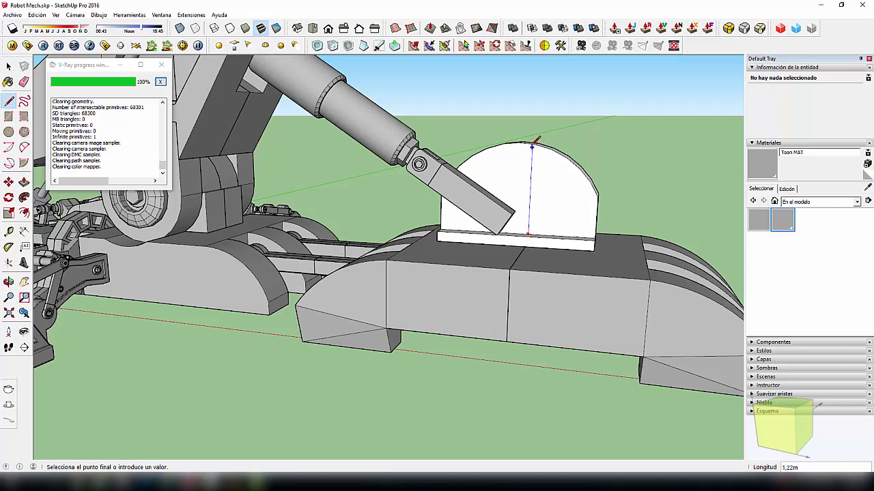
Push the toe block's half-disc face 0.19 m back into the block
mouse_move(563, 203)
middle_mouse_down()
mouse_move(357, 292)
mouse_move(471, 303)
middle_mouse_up()
key("p")
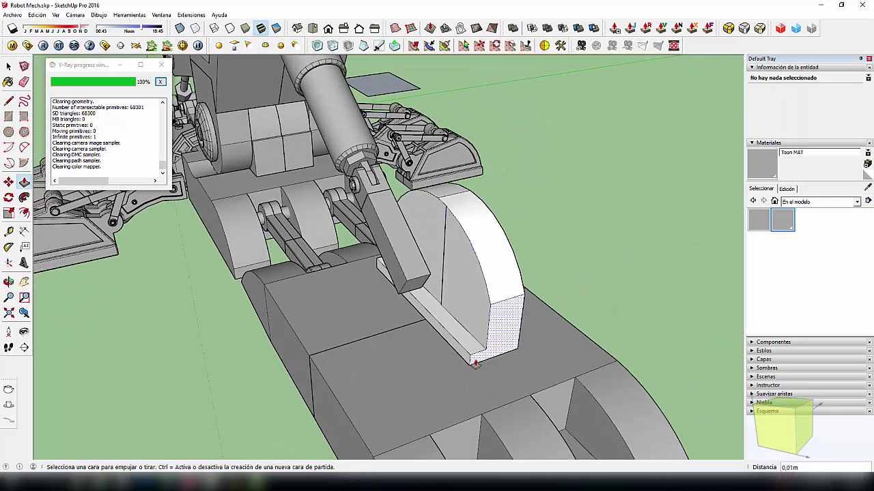
left_click(430, 335)
mouse_move(430, 334)
middle_mouse_down()
mouse_move(484, 299)
mouse_move(620, 252)
mouse_move(643, 234)
mouse_move(473, 250)
mouse_move(427, 263)
mouse_move(432, 273)
mouse_move(454, 261)
mouse_move(400, 293)
mouse_move(212, 307)
mouse_move(230, 285)
mouse_move(271, 275)
mouse_move(406, 302)
middle_mouse_up()
key("e")
scroll(406, 301, "down", 3)
scroll(403, 295, "up", 2)
key("space")
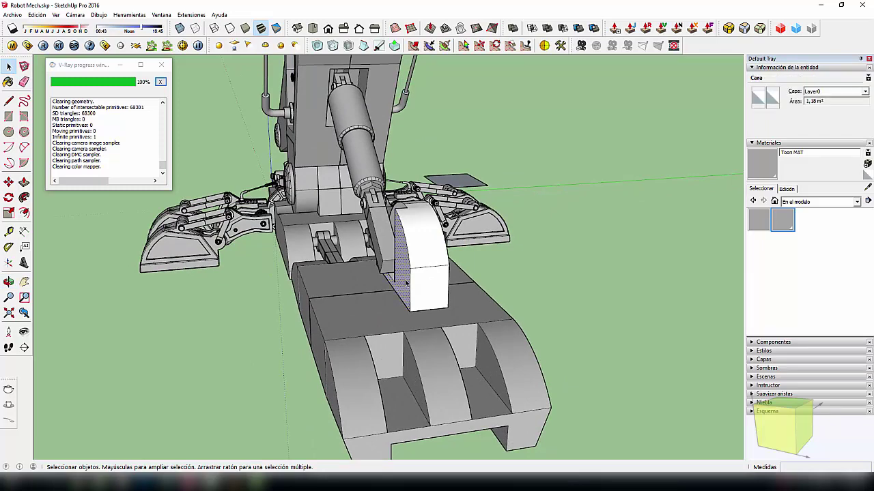
Select the whole arched toe block and pick up a copy of it with Move
middle_click_drag(391, 301, 412, 321)
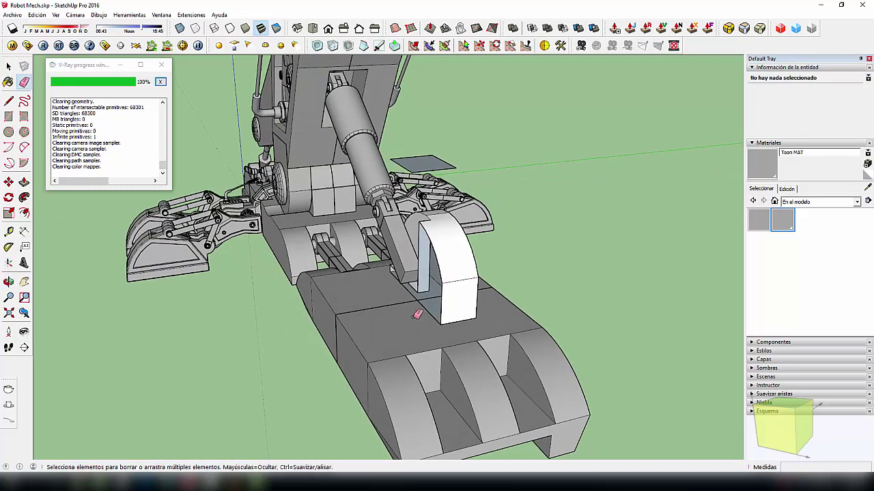
scroll(429, 308, "down", 1)
scroll(434, 307, "down", 2)
key("space")
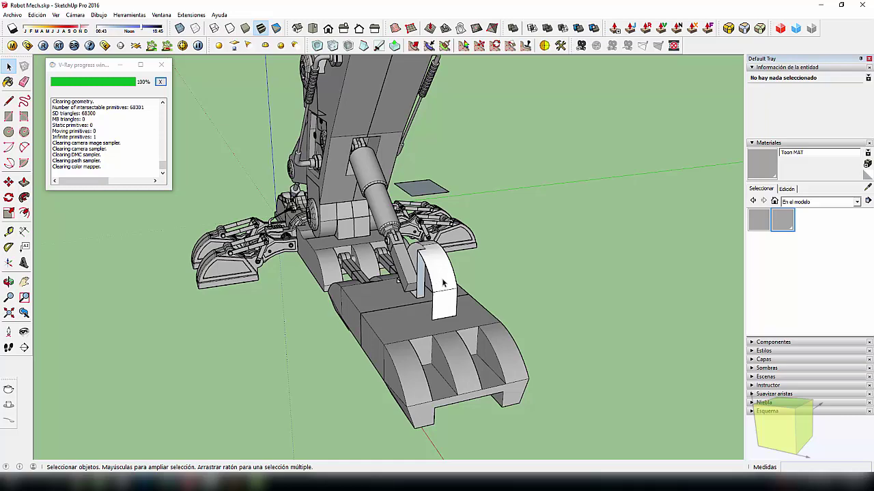
left_click(778, 225)
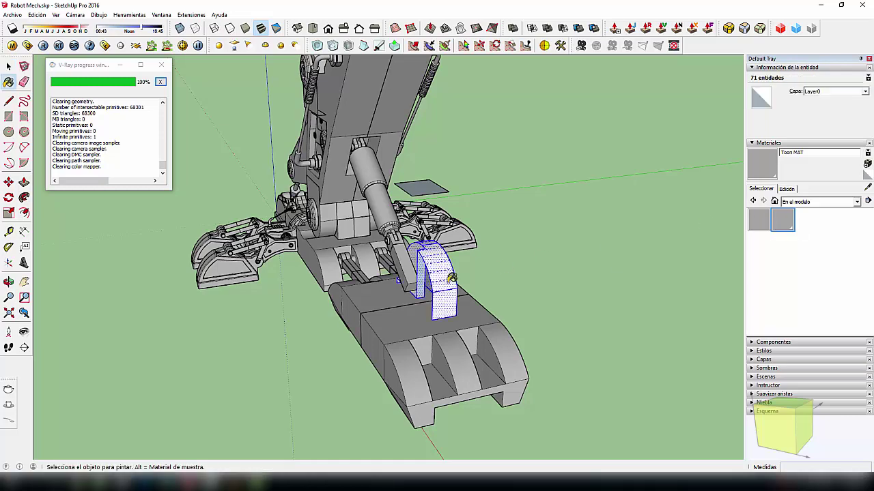
key("space")
scroll(447, 293, "up", 1)
key("m")
scroll(417, 318, "up", 1)
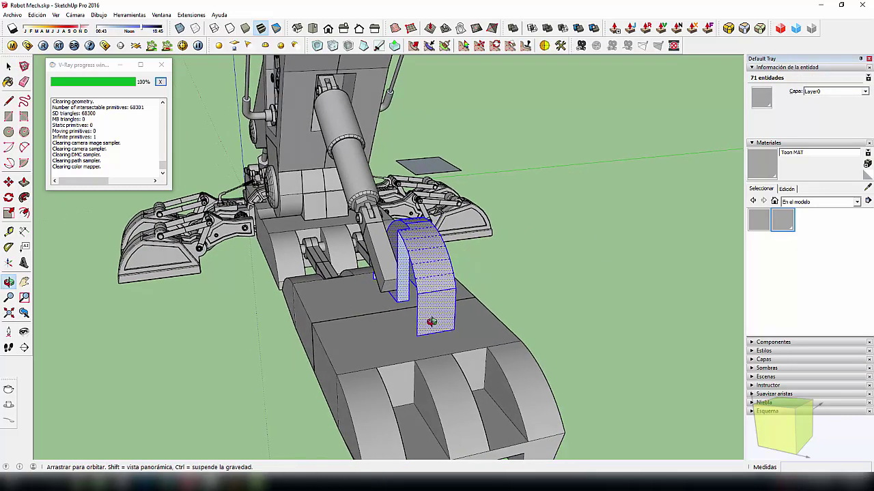
scroll(419, 332, "up", 1)
left_click(414, 335)
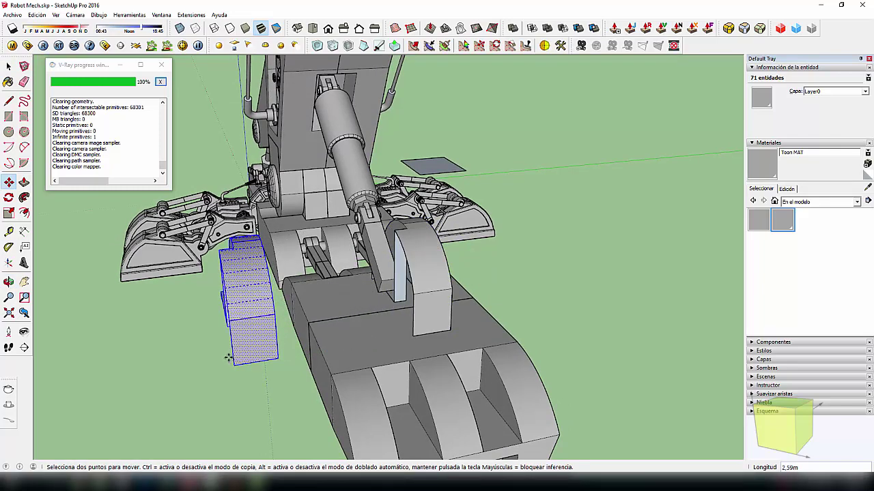
Mirror the copy with a scale of -1 and place it beside the original block
key("s")
left_click(222, 289)
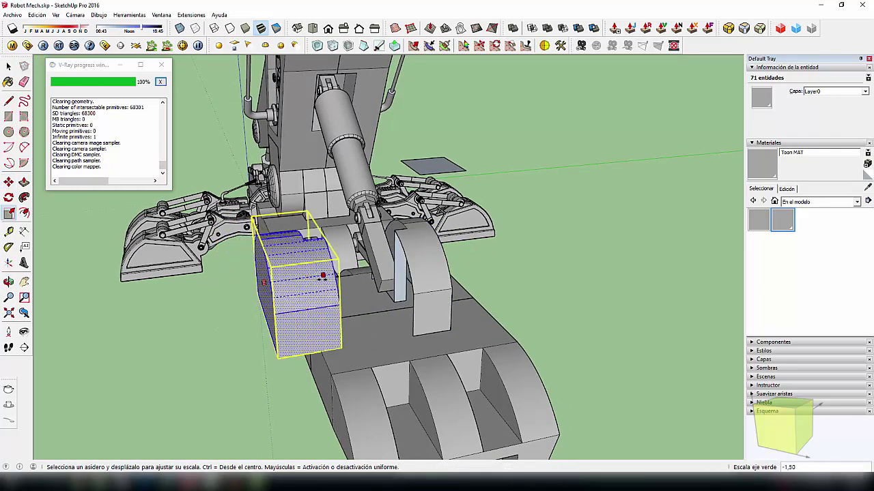
key("Return")
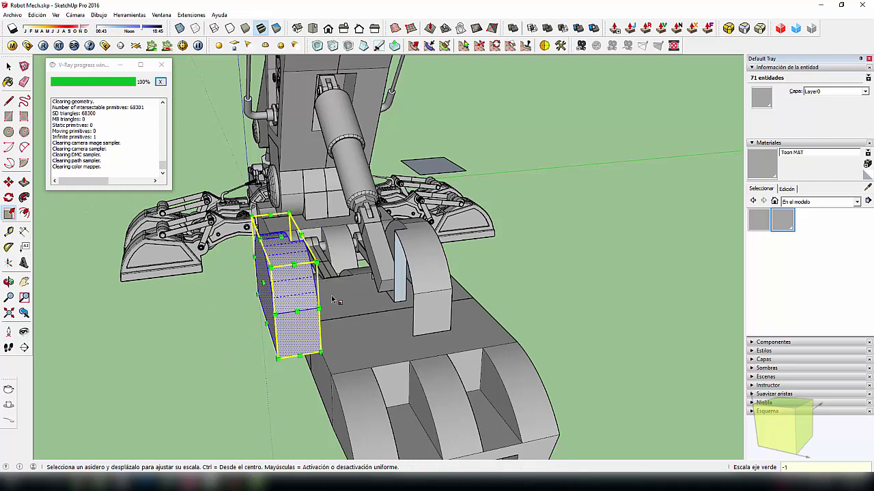
key("m")
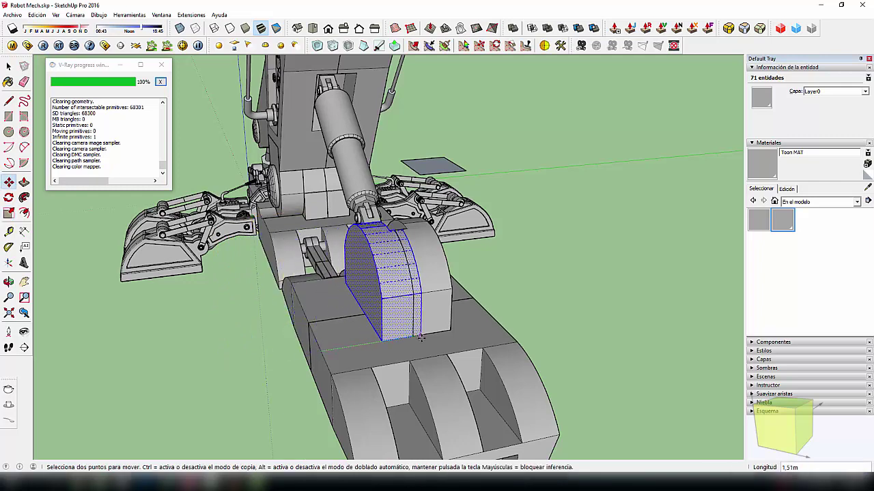
left_click(412, 339)
mouse_move(412, 339)
middle_mouse_down()
mouse_move(244, 311)
mouse_move(203, 333)
mouse_move(207, 341)
mouse_move(230, 318)
middle_mouse_up()
scroll(198, 335, "up", 3)
scroll(191, 332, "up", 3)
scroll(230, 318, "up", 2)
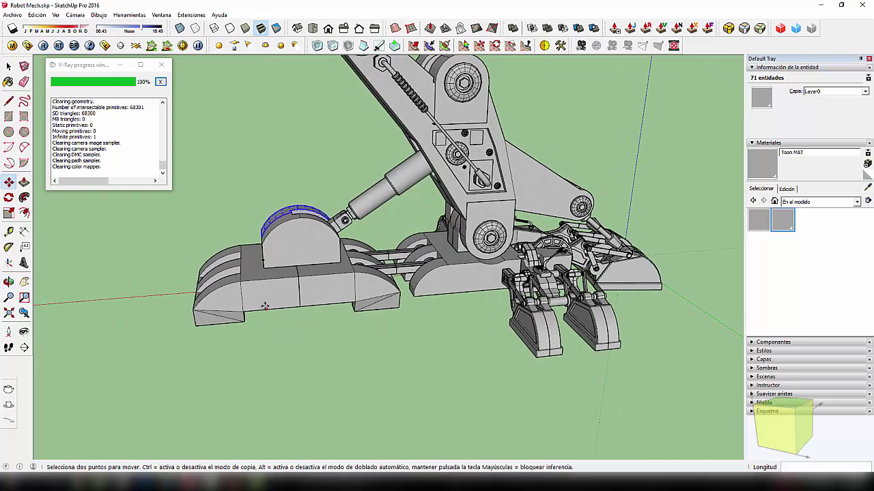
scroll(296, 265, "up", 2)
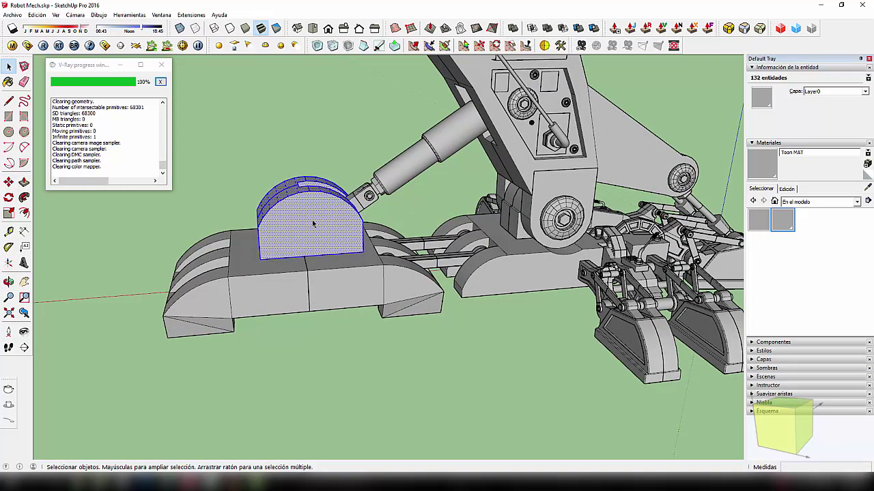
Combine the joined toe blocks into a single component
key("g")
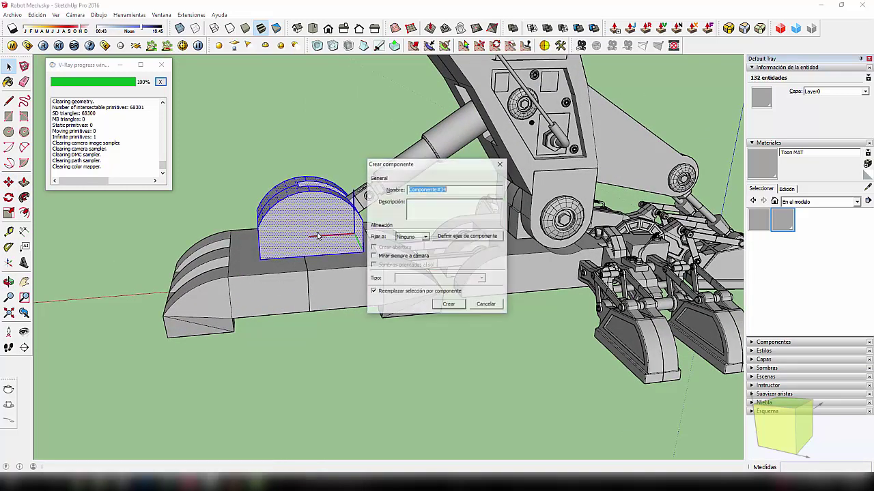
left_click(462, 307)
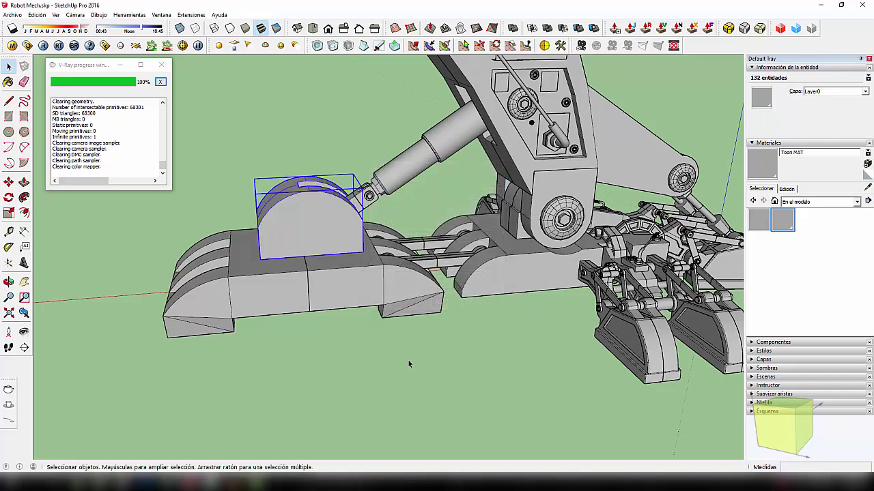
left_click(393, 355)
scroll(403, 362, "down", 3)
mouse_move(412, 367)
middle_mouse_down()
mouse_move(310, 311)
mouse_move(373, 275)
mouse_move(302, 318)
mouse_move(341, 369)
mouse_move(267, 352)
mouse_move(283, 384)
mouse_move(279, 376)
mouse_move(309, 337)
mouse_move(269, 363)
middle_mouse_up()
scroll(335, 284, "up", 5)
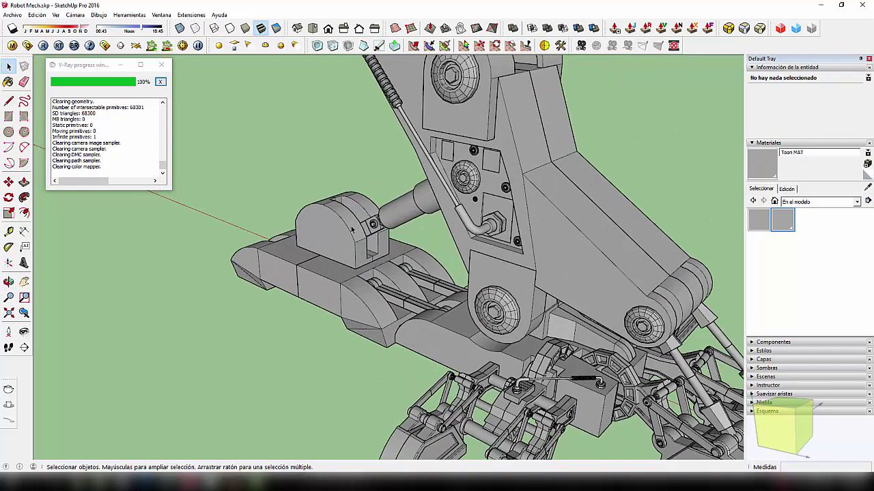
scroll(335, 284, "up", 3)
mouse_move(335, 284)
middle_mouse_down()
mouse_move(309, 240)
mouse_move(264, 250)
mouse_move(349, 242)
mouse_move(328, 241)
mouse_move(289, 251)
mouse_move(465, 248)
mouse_move(510, 289)
mouse_move(326, 323)
mouse_move(619, 312)
mouse_move(196, 293)
mouse_move(230, 332)
mouse_move(171, 306)
mouse_move(379, 396)
mouse_move(243, 419)
mouse_move(363, 382)
mouse_move(282, 415)
mouse_move(296, 364)
mouse_move(278, 392)
mouse_move(252, 387)
mouse_move(448, 367)
mouse_move(530, 376)
mouse_move(396, 385)
mouse_move(469, 398)
mouse_move(531, 366)
mouse_move(526, 400)
mouse_move(609, 388)
mouse_move(517, 385)
mouse_move(509, 335)
mouse_move(468, 386)
mouse_move(428, 415)
mouse_move(384, 364)
mouse_move(403, 335)
mouse_move(325, 357)
mouse_move(332, 348)
mouse_move(438, 363)
mouse_move(361, 357)
mouse_move(373, 338)
mouse_move(303, 337)
mouse_move(576, 381)
mouse_move(307, 355)
mouse_move(341, 362)
mouse_move(260, 346)
mouse_move(211, 375)
middle_mouse_up()
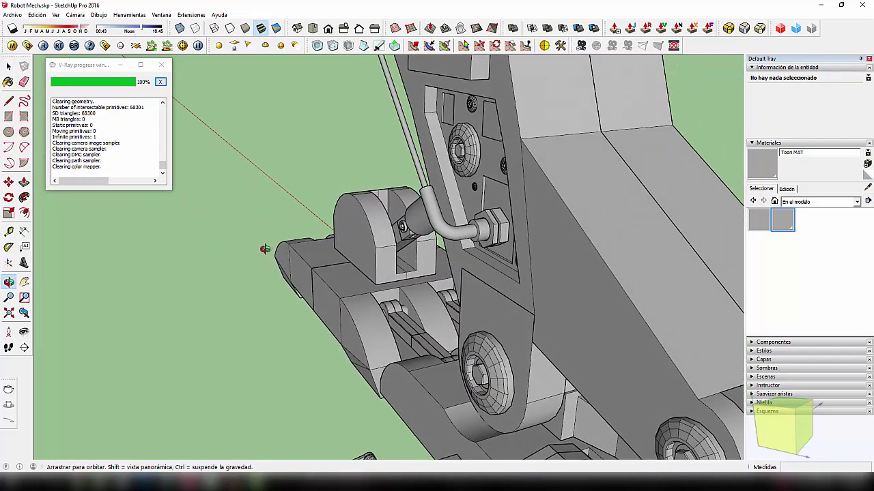
scroll(465, 249, "down", 3)
scroll(326, 323, "down", 2)
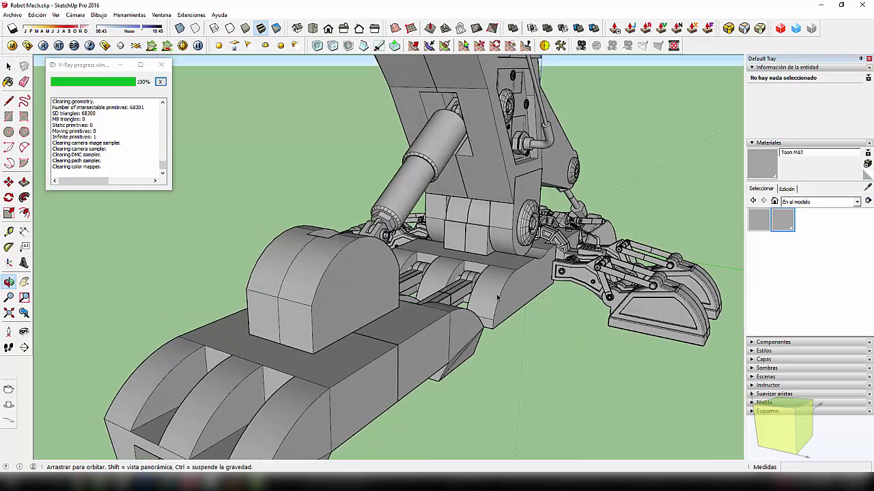
scroll(271, 337, "up", 2)
mouse_move(297, 373)
left_mouse_down()
mouse_move(462, 363)
mouse_move(318, 371)
mouse_move(334, 364)
mouse_move(312, 403)
mouse_move(327, 415)
mouse_move(335, 392)
mouse_move(308, 403)
mouse_move(364, 375)
left_mouse_up()
key("space")
mouse_move(365, 374)
middle_mouse_down()
mouse_move(535, 392)
mouse_move(406, 371)
mouse_move(462, 322)
mouse_move(490, 353)
mouse_move(536, 166)
middle_mouse_up()
scroll(486, 355, "up", 3)
mouse_move(536, 166)
left_mouse_down()
mouse_move(555, 143)
mouse_move(439, 364)
mouse_move(443, 389)
mouse_move(435, 369)
left_mouse_up()
mouse_move(435, 368)
middle_mouse_down()
mouse_move(464, 376)
mouse_move(417, 345)
mouse_move(492, 353)
mouse_move(395, 330)
mouse_move(407, 359)
middle_mouse_up()
scroll(409, 338, "up", 2)
scroll(409, 337, "up", 2)
From a top-down view, start a line at the tread's corner, then cancel it
key("l")
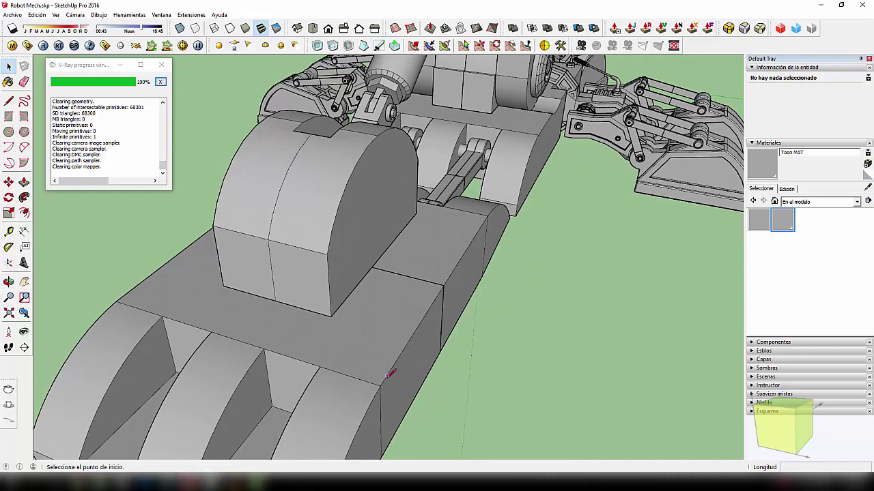
mouse_move(374, 293)
middle_mouse_down()
mouse_move(361, 296)
mouse_move(421, 246)
mouse_move(462, 322)
mouse_move(561, 328)
mouse_move(464, 316)
mouse_move(451, 333)
middle_mouse_up()
scroll(451, 334, "up", 2)
scroll(421, 222, "up", 1)
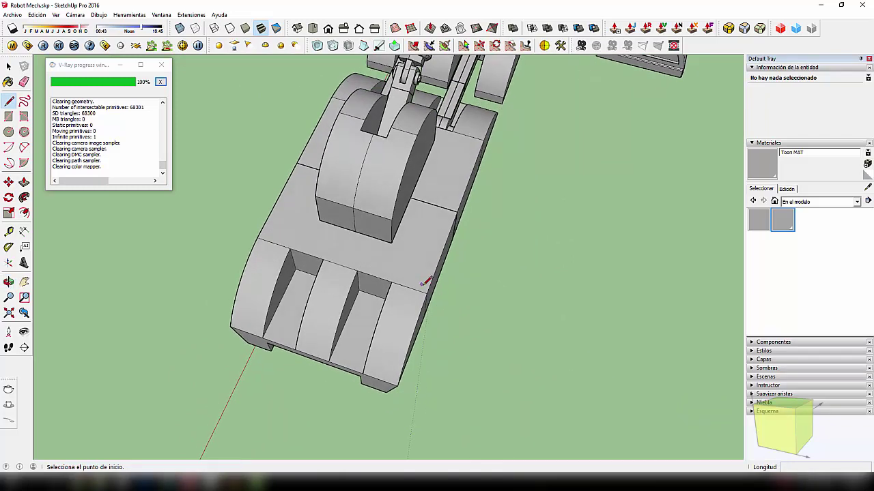
scroll(425, 273, "up", 2)
left_click(429, 296)
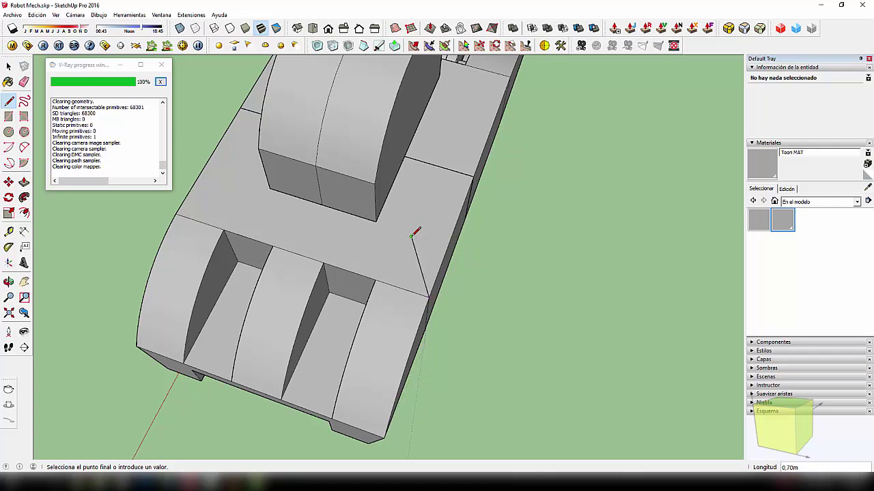
scroll(414, 235, "down", 2)
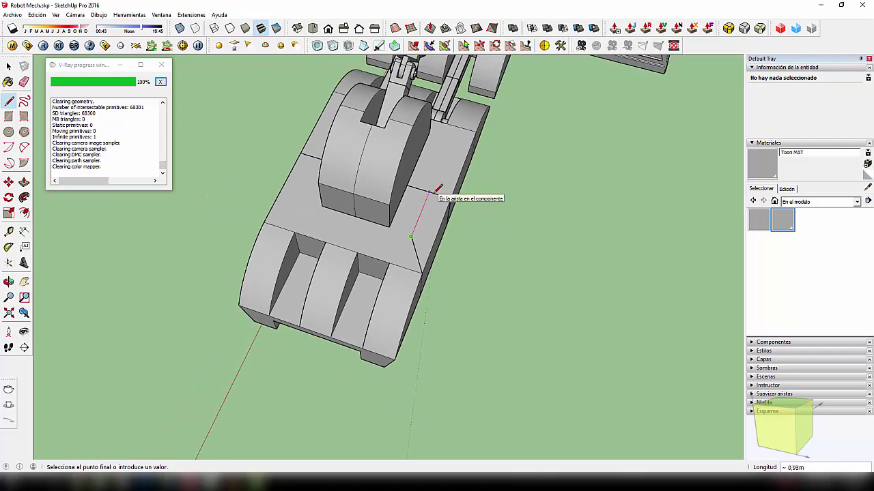
mouse_move(430, 193)
middle_mouse_down()
mouse_move(403, 250)
mouse_move(366, 218)
mouse_move(248, 179)
mouse_move(315, 191)
middle_mouse_up()
scroll(341, 205, "up", 2)
key("space")
Enter the front tread component for editing and orbit to its front end
double_click(399, 255)
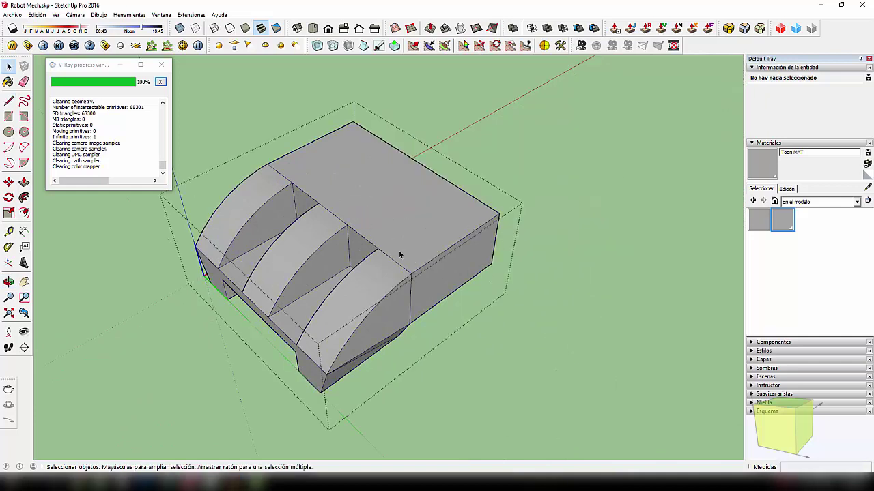
left_click(561, 333)
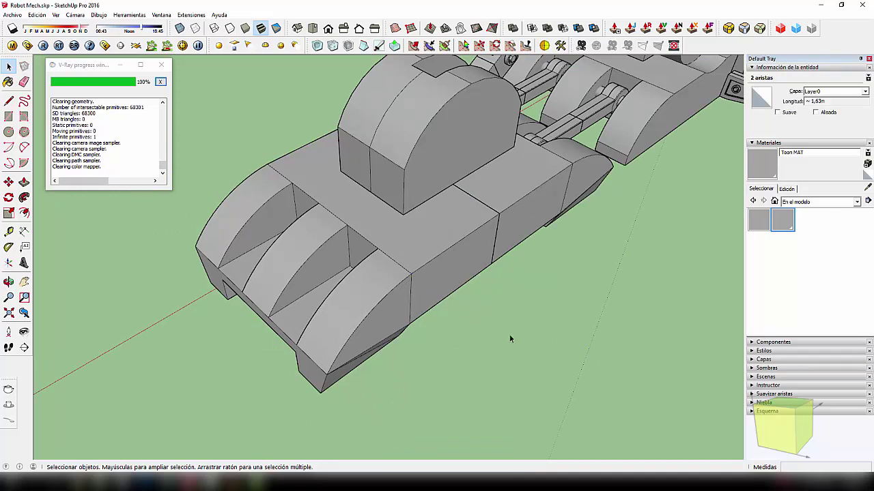
double_click(439, 230)
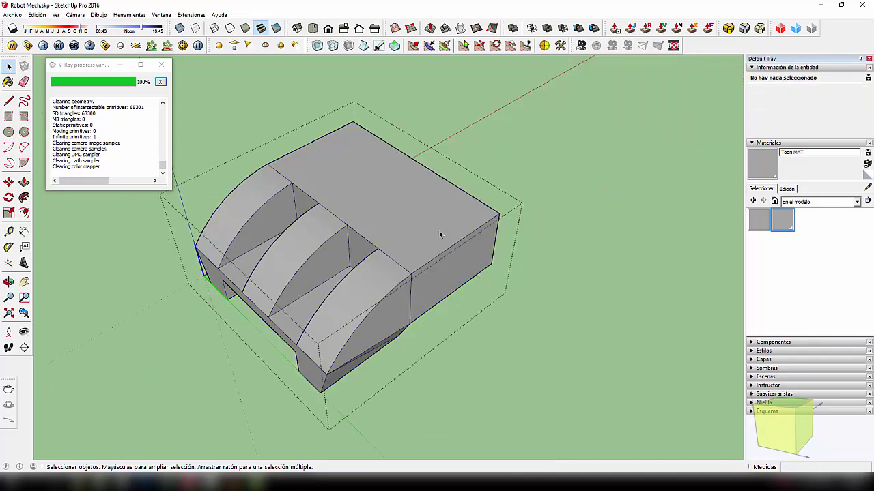
left_click(439, 232)
mouse_move(452, 278)
middle_mouse_down()
mouse_move(562, 225)
mouse_move(419, 201)
mouse_move(446, 198)
mouse_move(291, 248)
mouse_move(234, 253)
middle_mouse_up()
mouse_move(321, 273)
middle_mouse_down()
mouse_move(482, 296)
mouse_move(331, 287)
mouse_move(277, 238)
mouse_move(258, 257)
mouse_move(266, 219)
mouse_move(252, 214)
middle_mouse_up()
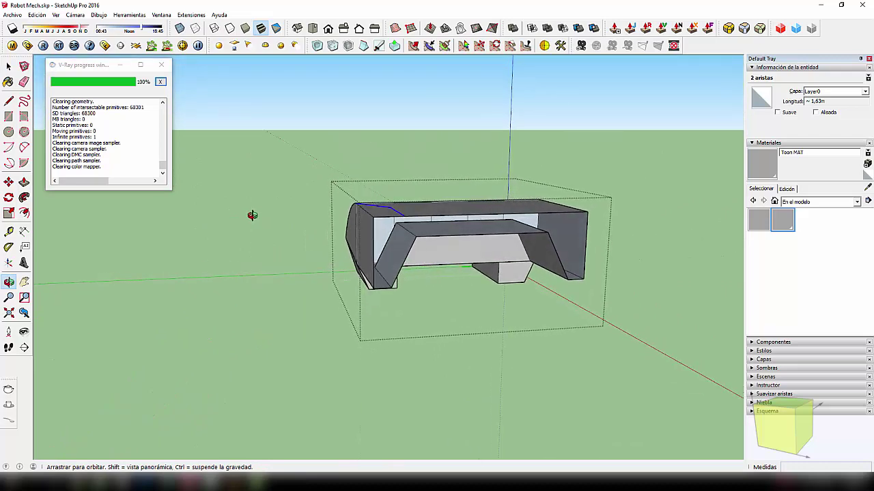
Draw an edge to the front end's bottom-left corner and select the new face
key("l")
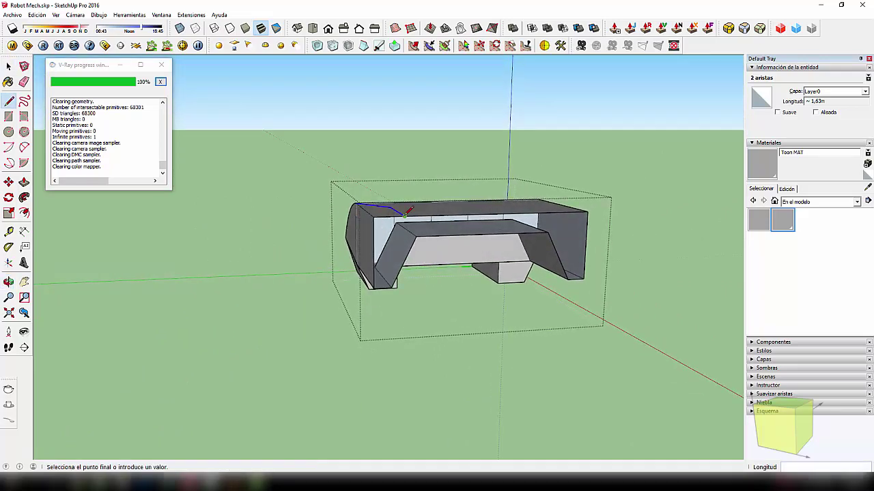
mouse_move(387, 273)
middle_mouse_down()
mouse_move(307, 273)
mouse_move(381, 283)
mouse_move(396, 248)
mouse_move(454, 264)
mouse_move(374, 259)
mouse_move(400, 273)
mouse_move(341, 258)
middle_mouse_up()
left_click(396, 284)
key("space")
left_click(418, 250)
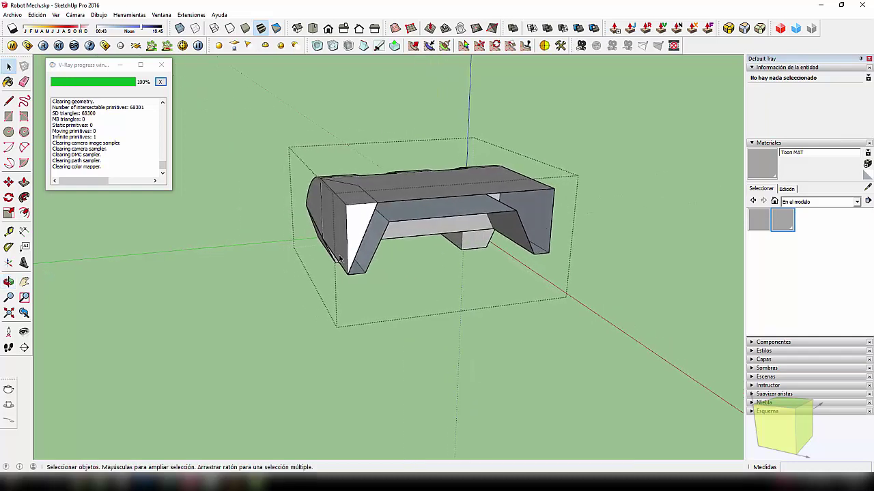
Select an edge of the block's front end and start copying it with Move
mouse_move(342, 228)
middle_mouse_down()
mouse_move(390, 247)
mouse_move(368, 234)
mouse_move(390, 271)
mouse_move(352, 219)
middle_mouse_up()
left_click(344, 219)
key("m")
left_click(349, 200, "ctrl")
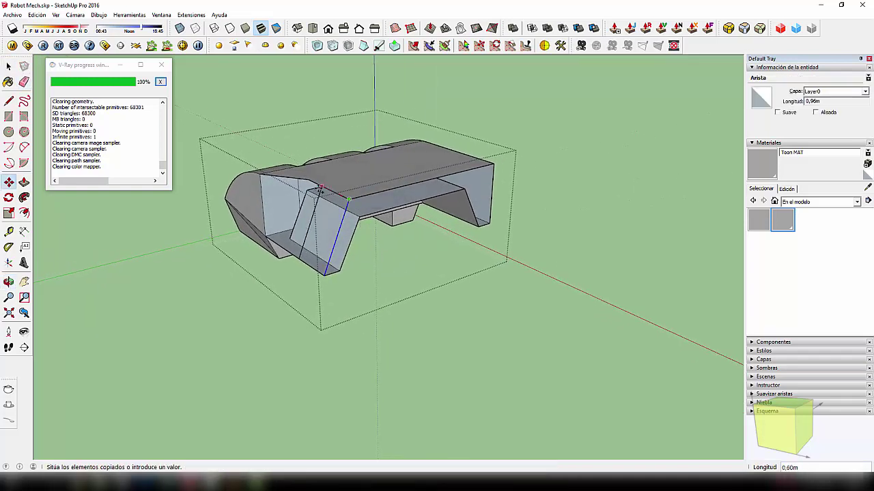
mouse_move(311, 205)
middle_mouse_down()
mouse_move(224, 244)
mouse_move(147, 240)
mouse_move(425, 189)
mouse_move(371, 273)
mouse_move(361, 307)
mouse_move(503, 293)
mouse_move(347, 296)
mouse_move(232, 262)
mouse_move(308, 240)
mouse_move(253, 243)
middle_mouse_up()
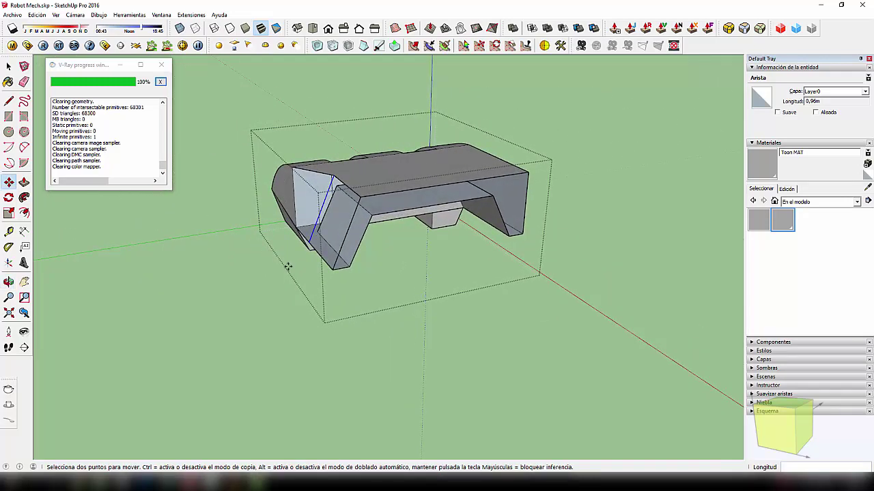
Draw a line splitting the angled front face, then exit the component to see the whole robot
key("l")
left_click(302, 226)
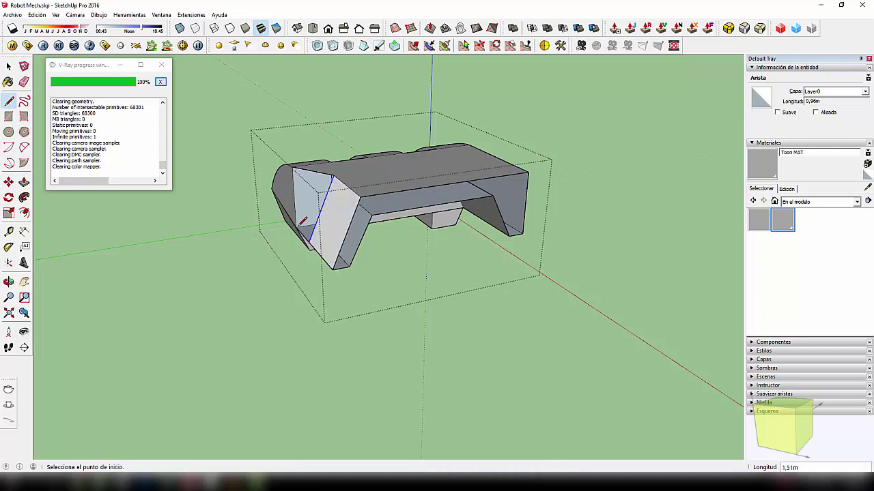
middle_click_drag(305, 231, 298, 217)
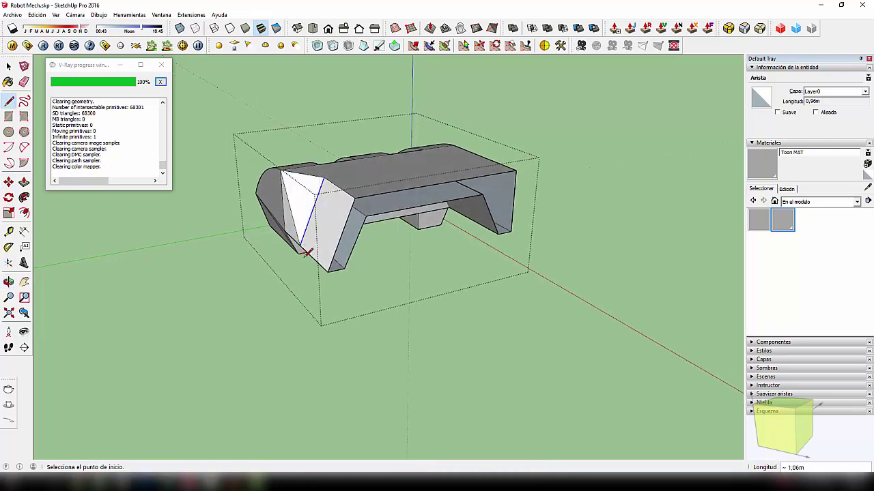
mouse_move(306, 253)
middle_mouse_down()
mouse_move(523, 247)
mouse_move(456, 306)
middle_mouse_up()
key("space")
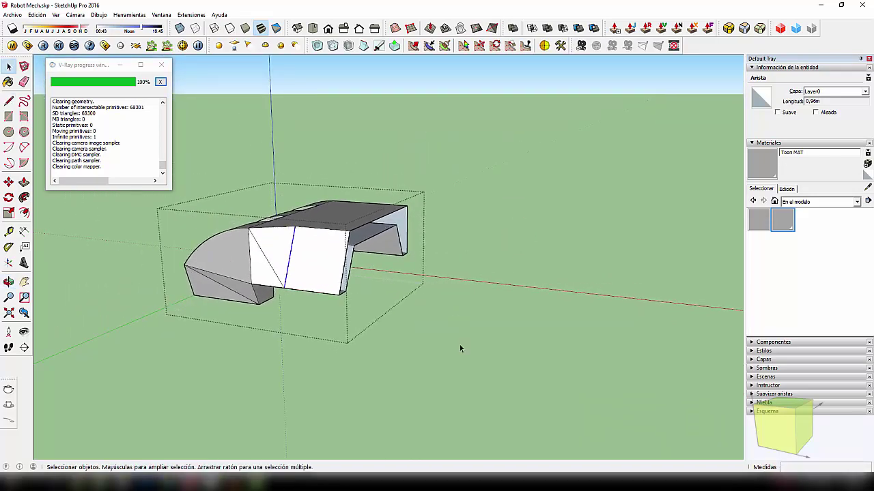
left_click(459, 344)
mouse_move(459, 345)
middle_mouse_down()
mouse_move(229, 316)
mouse_move(189, 321)
mouse_move(611, 282)
mouse_move(562, 302)
mouse_move(559, 326)
mouse_move(511, 302)
mouse_move(367, 290)
middle_mouse_up()
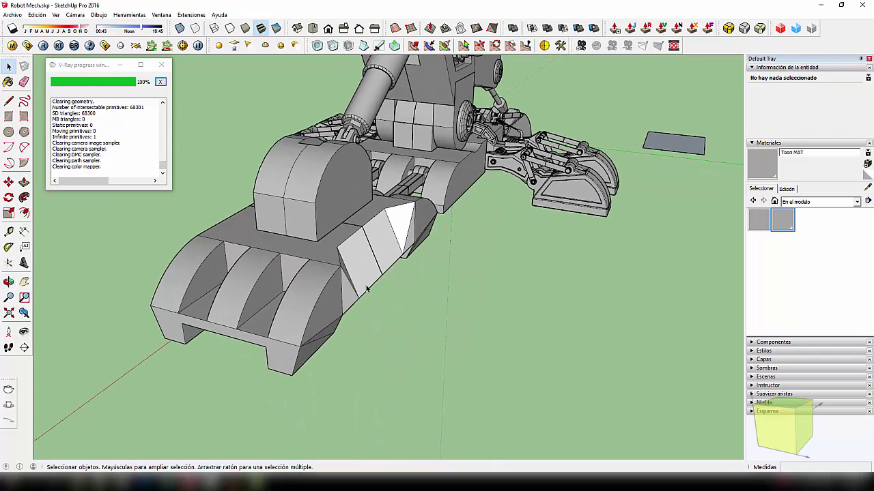
Open the foot block and paint its faces with the Toon MAT material
key("m")
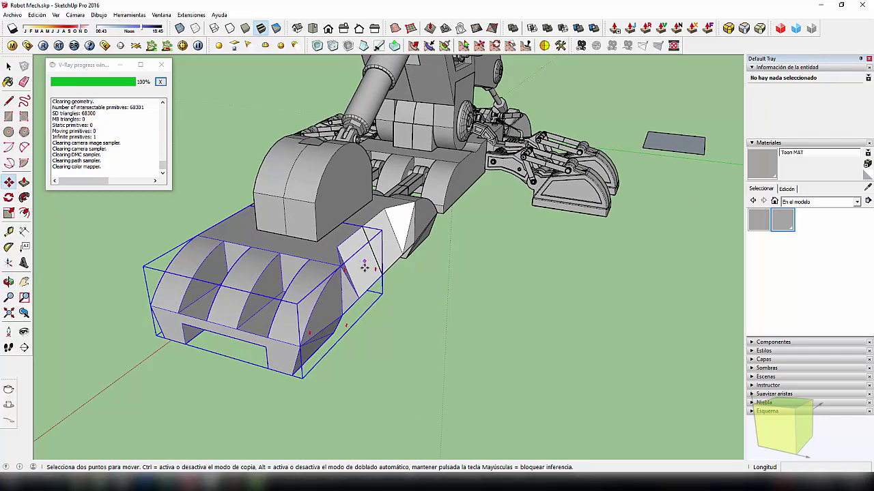
key("space")
double_click(364, 275)
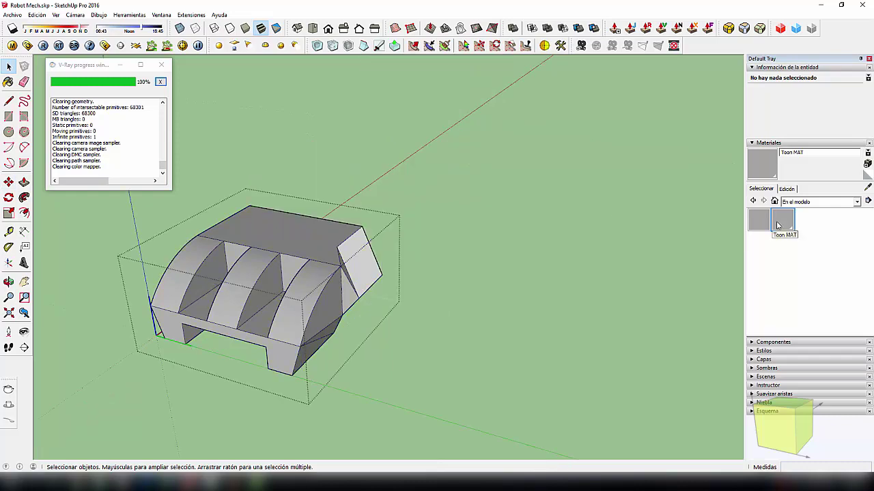
left_click(783, 225)
left_click(368, 249)
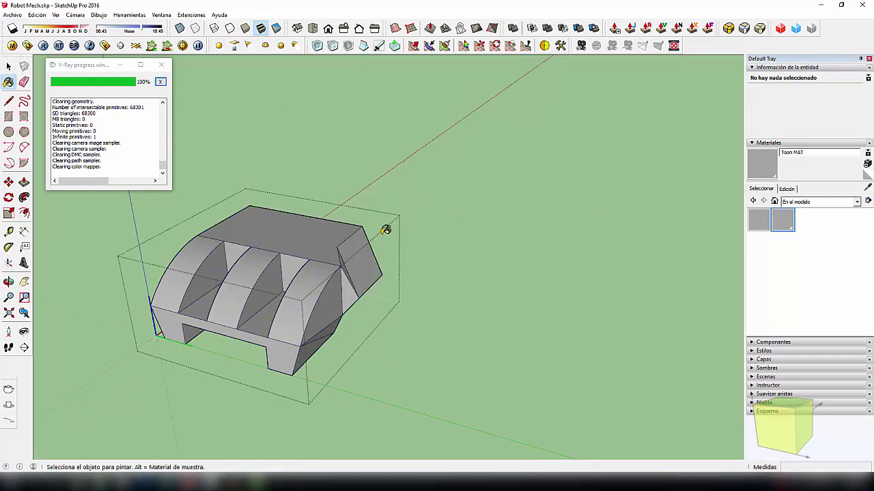
Close the foot block's editing context and orbit around the robot's foot
scroll(392, 231, "down", 3)
key("space")
left_click(514, 276)
scroll(515, 277, "up", 5)
mouse_move(515, 276)
middle_mouse_down()
mouse_move(376, 249)
mouse_move(429, 200)
mouse_move(360, 269)
mouse_move(213, 257)
mouse_move(333, 252)
middle_mouse_up()
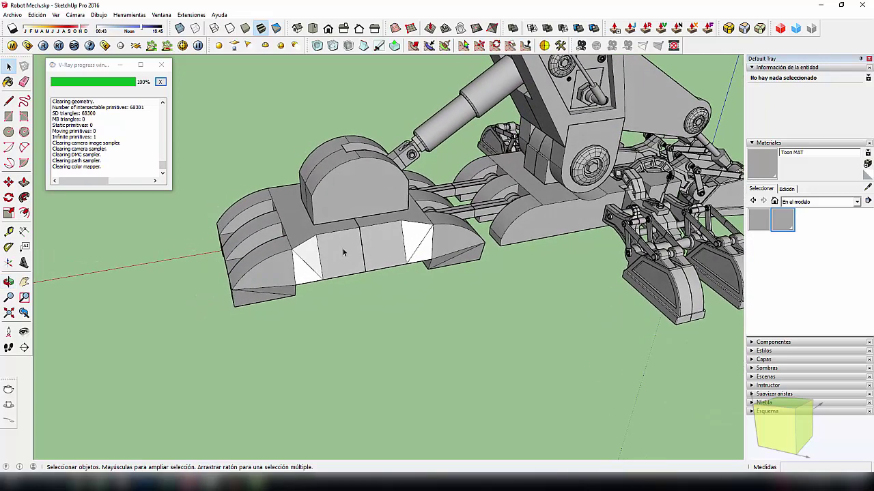
Open the foot block, apply Toon MAT to it, and look down on it
triple_click(344, 252)
left_click(782, 229)
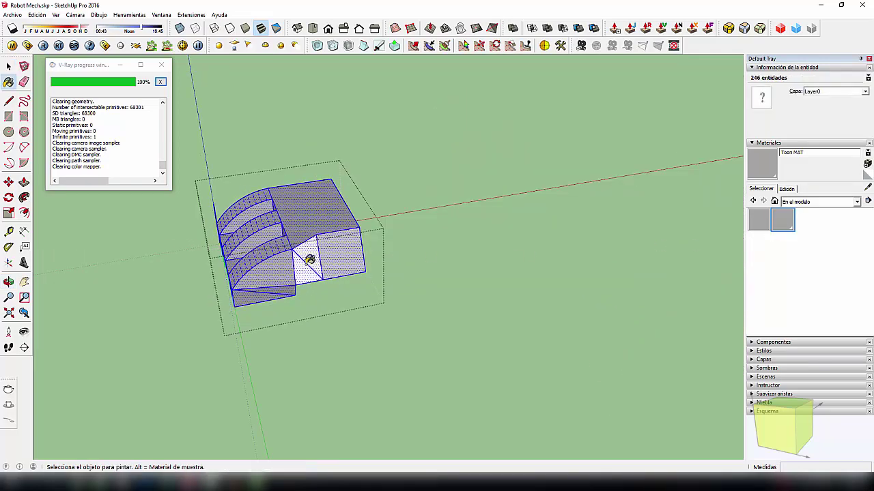
mouse_move(325, 260)
middle_mouse_down()
mouse_move(534, 300)
mouse_move(404, 347)
middle_mouse_up()
scroll(363, 261, "up", 3)
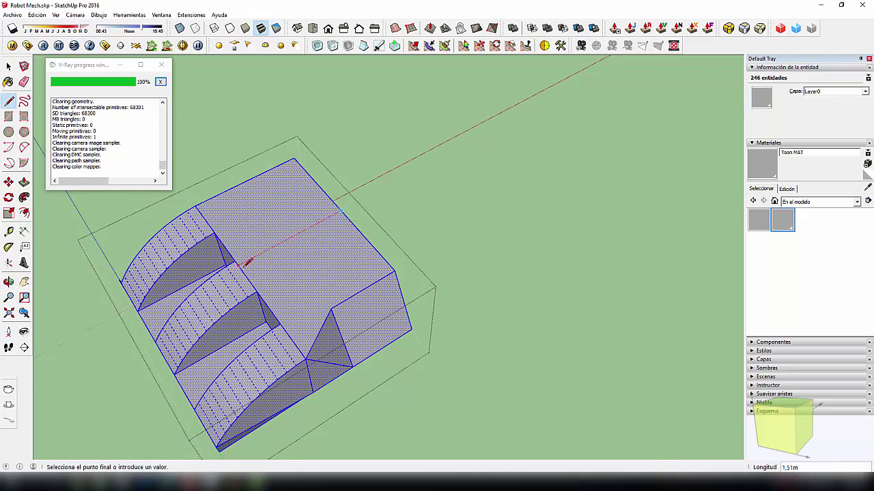
Draw a line dividing the block's top face into two parts
mouse_move(247, 262)
middle_mouse_down()
mouse_move(484, 250)
mouse_move(526, 234)
mouse_move(509, 228)
middle_mouse_up()
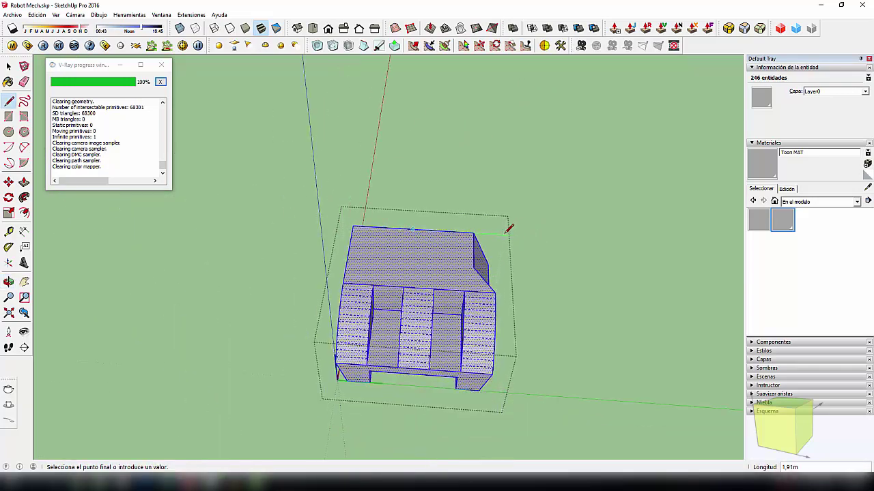
scroll(419, 280, "up", 2)
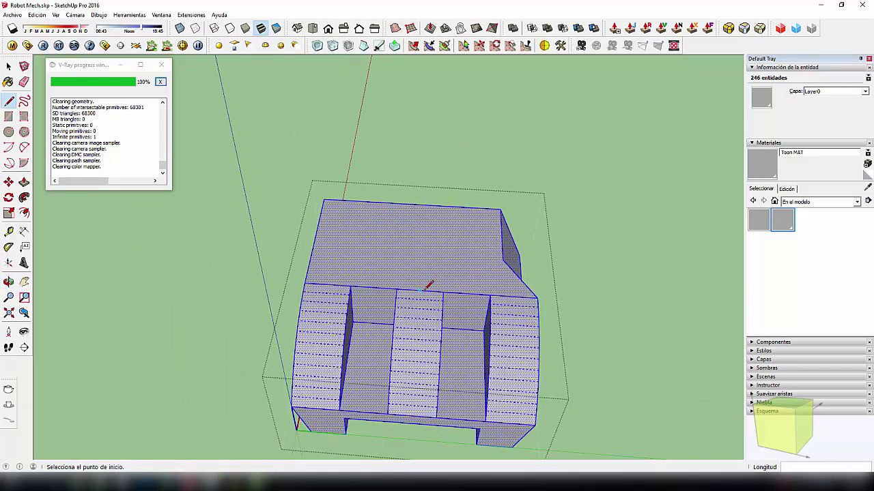
left_click(425, 205)
scroll(436, 246, "down", 3)
mouse_move(437, 246)
middle_mouse_down()
mouse_move(516, 269)
mouse_move(468, 240)
middle_mouse_up()
key("space")
scroll(471, 246, "up", 2)
scroll(478, 254, "up", 3)
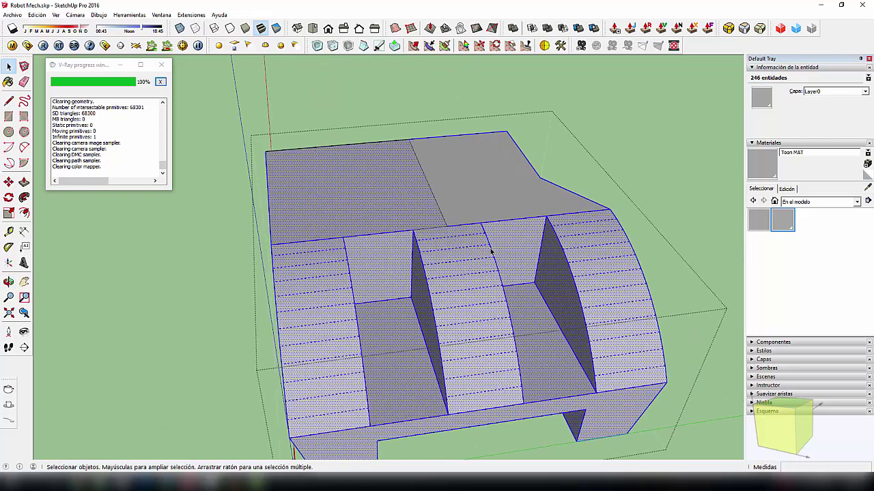
left_click(491, 252)
key("m")
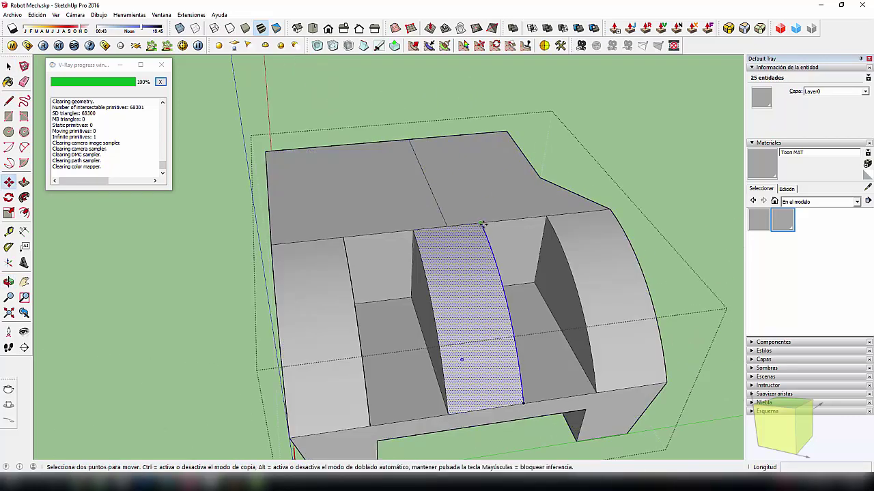
left_click(483, 222)
key("Escape")
key("space")
left_click(489, 248)
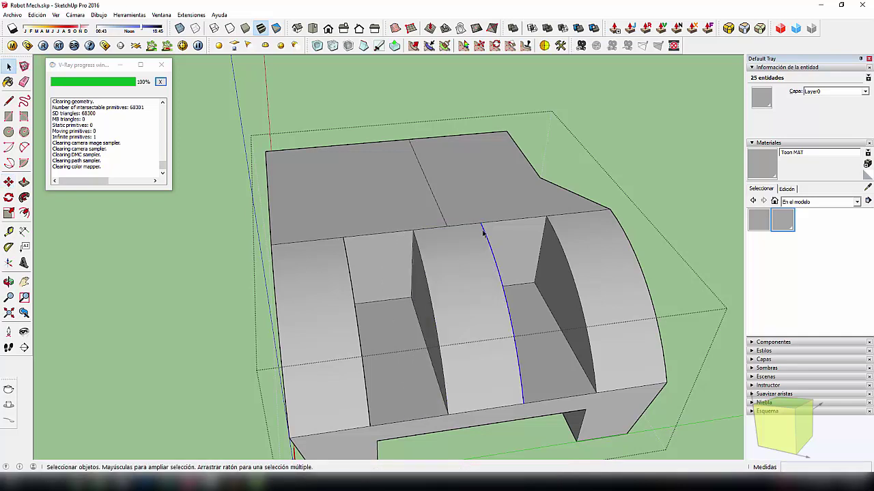
key("m")
middle_click_drag(482, 224, 419, 222)
scroll(464, 222, "down", 2)
key("l")
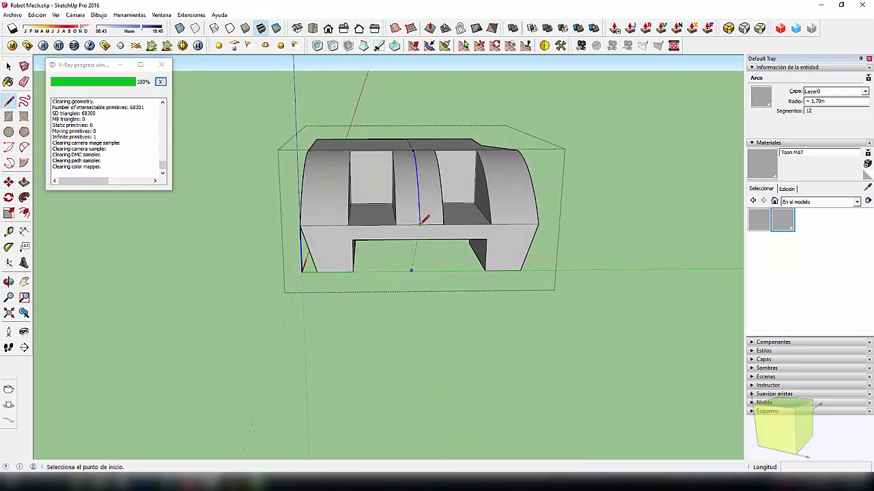
mouse_move(424, 235)
middle_mouse_down()
mouse_move(410, 185)
mouse_move(419, 243)
mouse_move(332, 181)
middle_mouse_up()
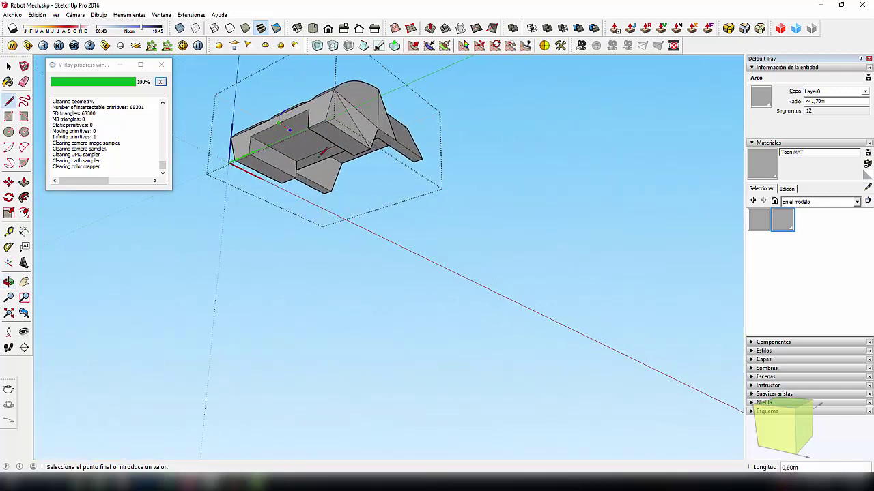
scroll(323, 151, "up", 2)
scroll(323, 150, "up", 3)
mouse_move(322, 151)
middle_mouse_down()
mouse_move(476, 117)
mouse_move(298, 240)
mouse_move(574, 273)
mouse_move(230, 250)
middle_mouse_up()
scroll(239, 263, "up", 3)
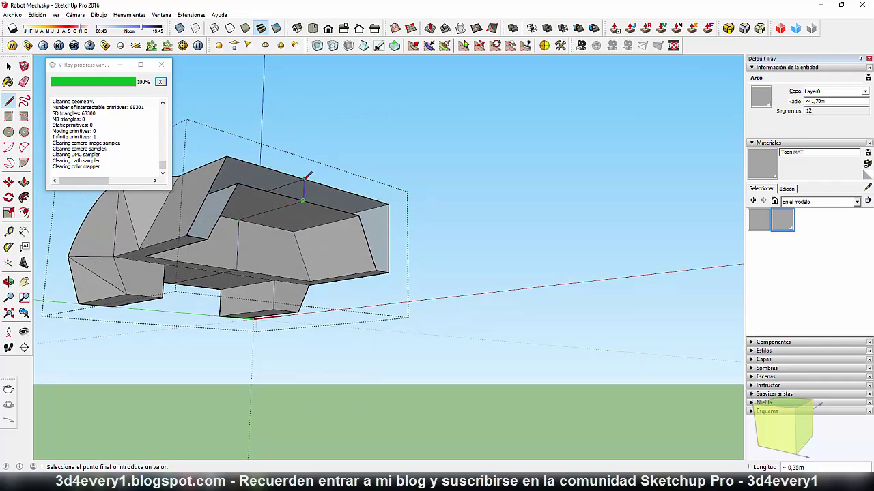
key("Escape")
middle_click_drag(304, 177, 220, 274)
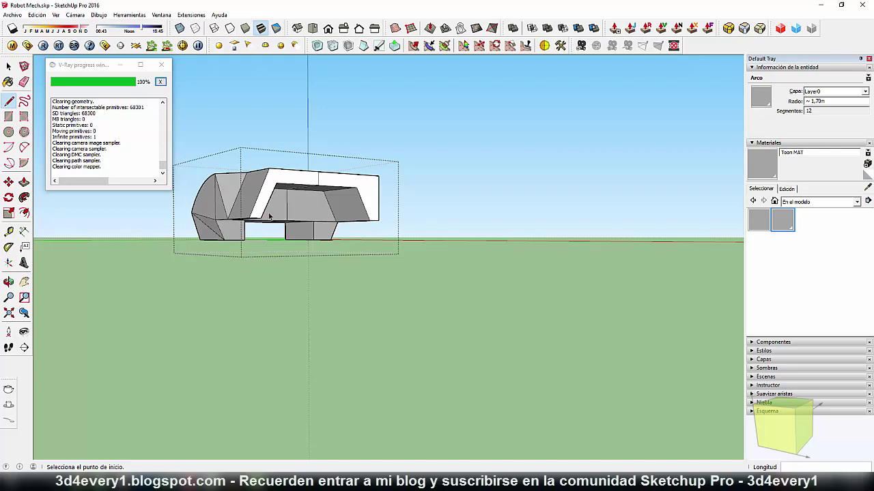
key("space")
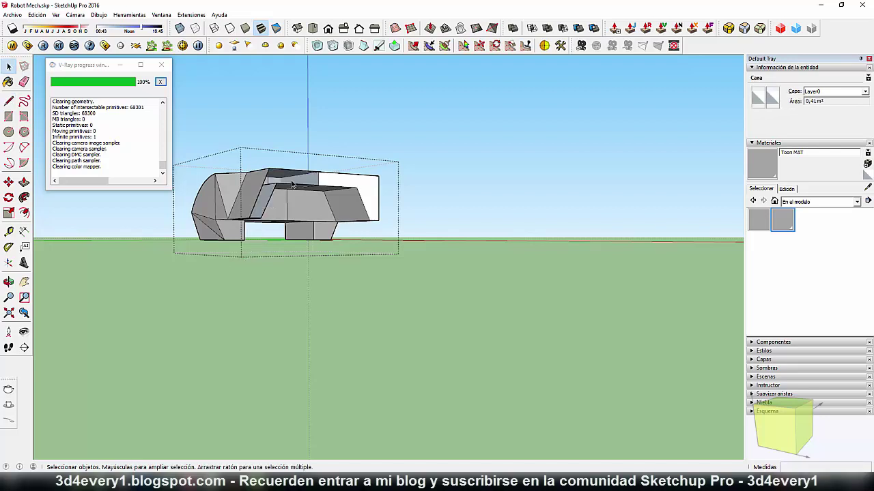
Select and delete the white rear part of the foot block
left_click(308, 228)
mouse_move(308, 228)
middle_mouse_down()
mouse_move(204, 256)
mouse_move(267, 275)
mouse_move(321, 327)
mouse_move(291, 365)
mouse_move(279, 365)
middle_mouse_up()
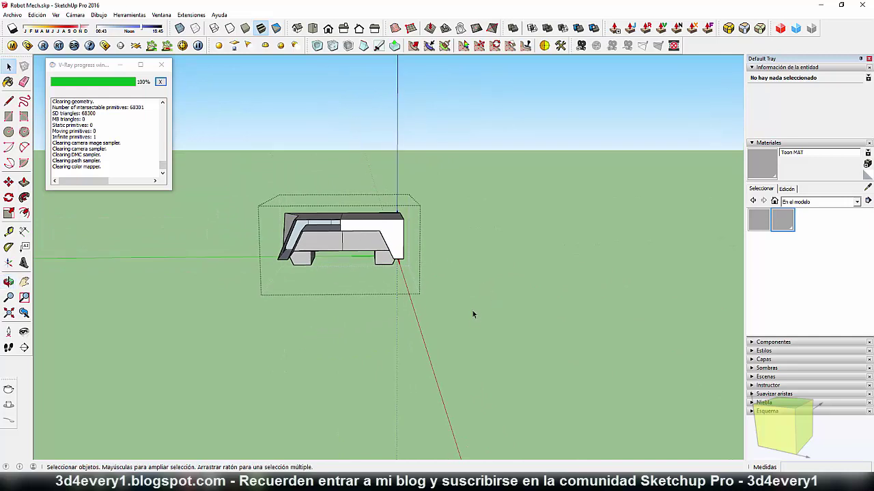
left_click_drag(370, 159, 359, 159)
key("Delete")
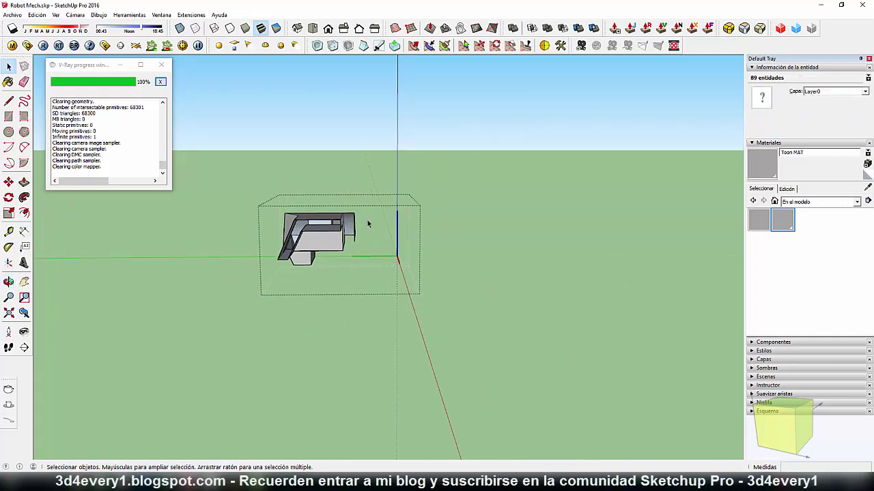
Inspect the remaining grey block and exit the component
mouse_move(347, 217)
middle_mouse_down()
mouse_move(396, 296)
mouse_move(181, 253)
mouse_move(603, 244)
mouse_move(363, 237)
mouse_move(483, 237)
middle_mouse_up()
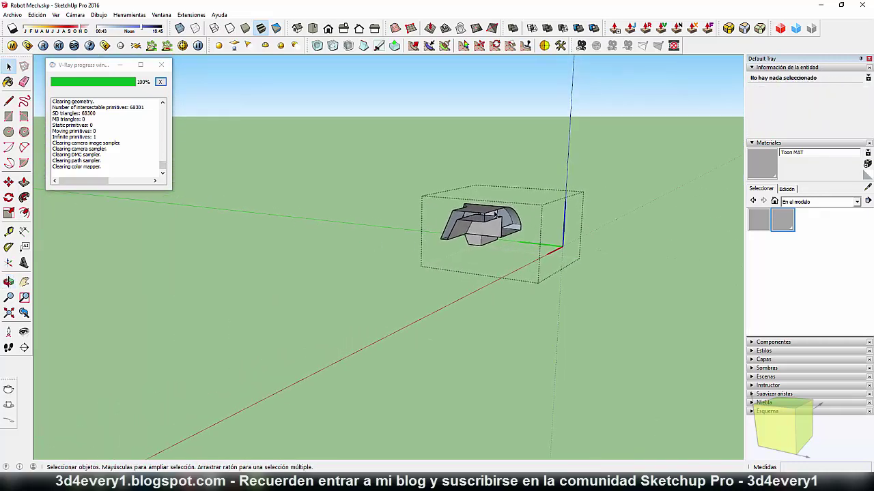
scroll(484, 236, "up", 3)
scroll(478, 233, "up", 2)
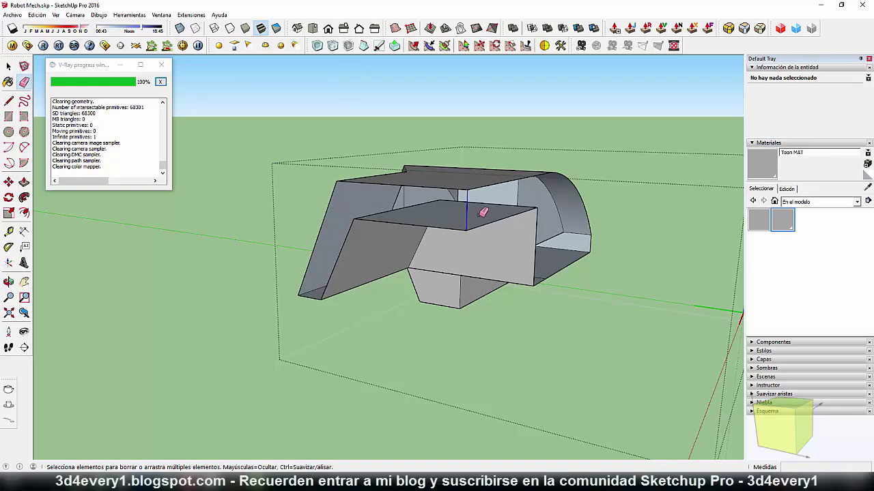
scroll(429, 213, "down", 2)
key("space")
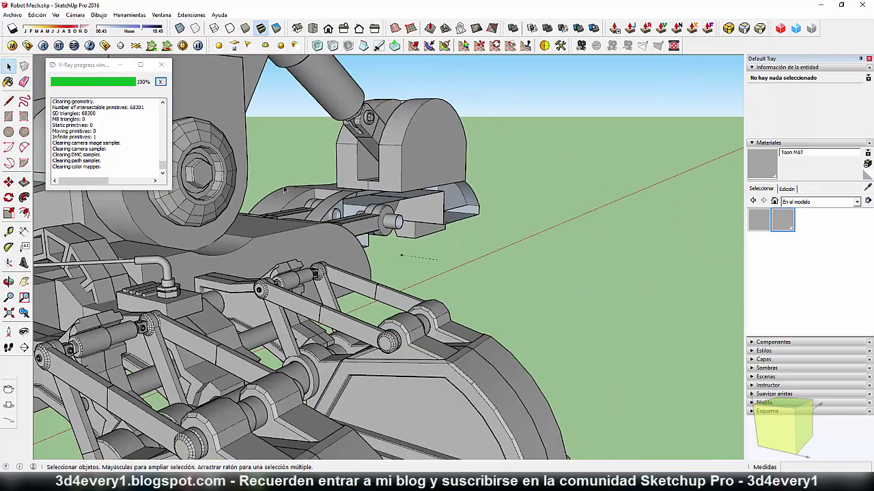
Copy the selected toe blocks to a spot left of the foot
mouse_move(422, 358)
middle_mouse_down()
mouse_move(143, 198)
mouse_move(486, 215)
mouse_move(462, 189)
middle_mouse_up()
scroll(143, 198, "down", 4)
scroll(462, 189, "down", 2)
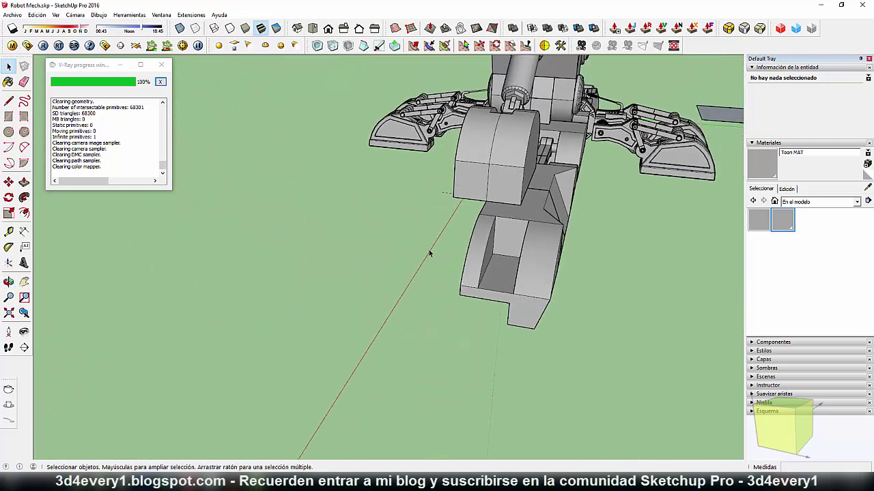
middle_click_drag(430, 254, 473, 241)
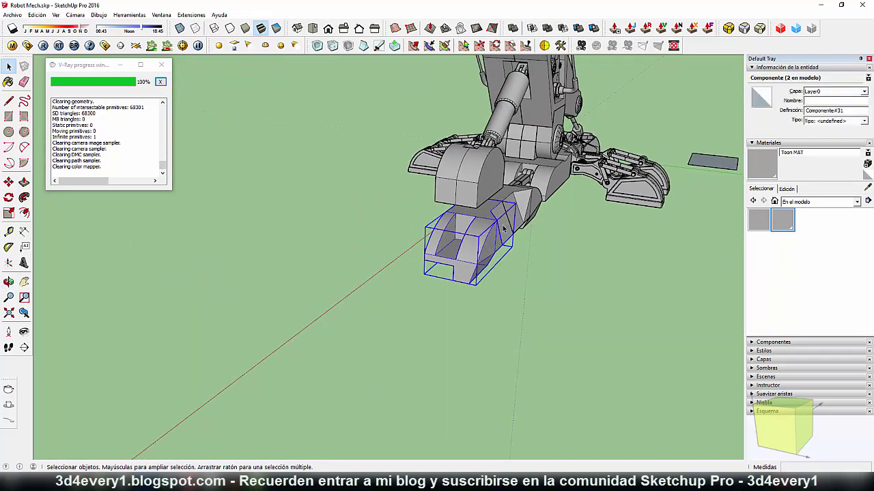
middle_click_drag(521, 199, 533, 225)
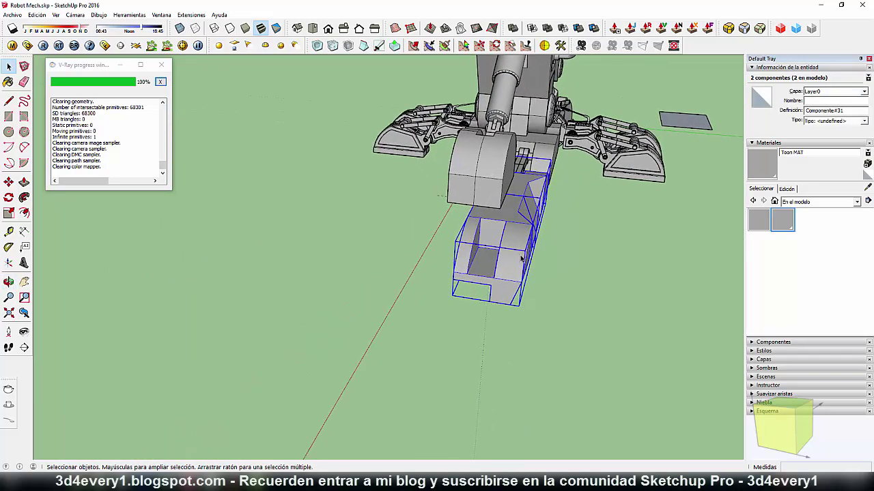
key("m")
key("ctrl")
left_click(531, 225)
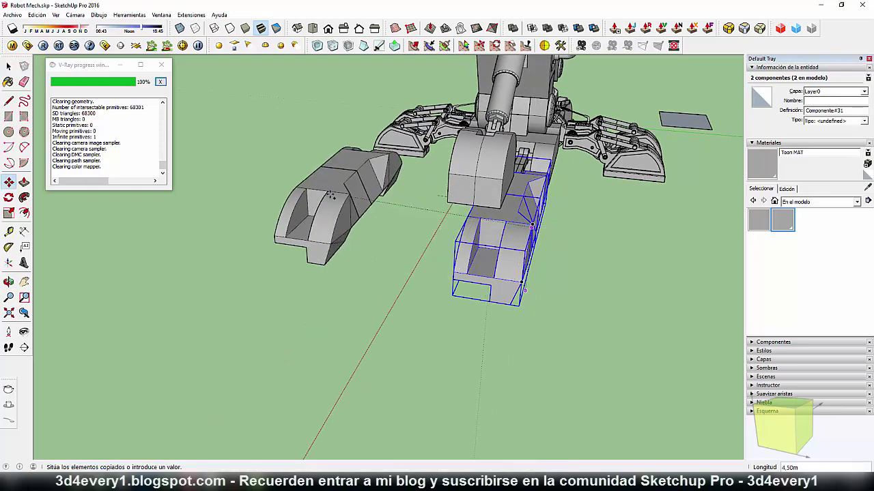
left_click(334, 198)
Mirror the copied blocks by scaling them along the green axis
middle_click_drag(334, 258, 336, 262)
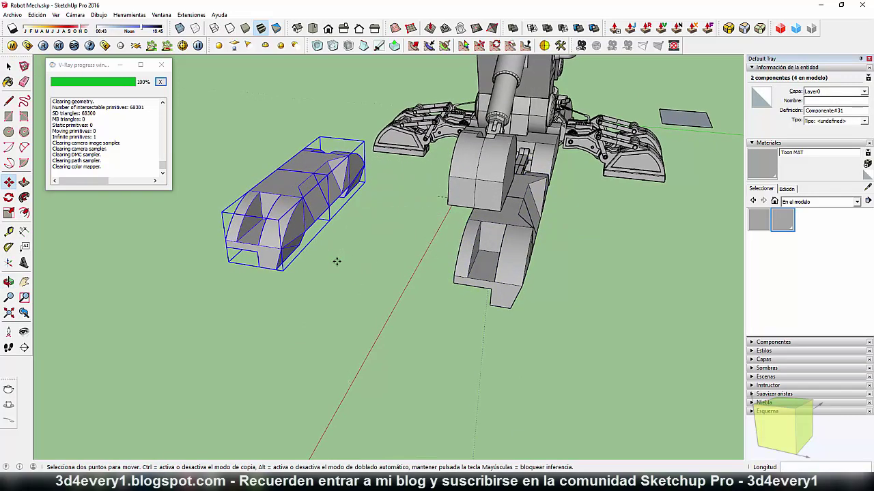
key("s")
middle_click_drag(264, 213, 323, 216)
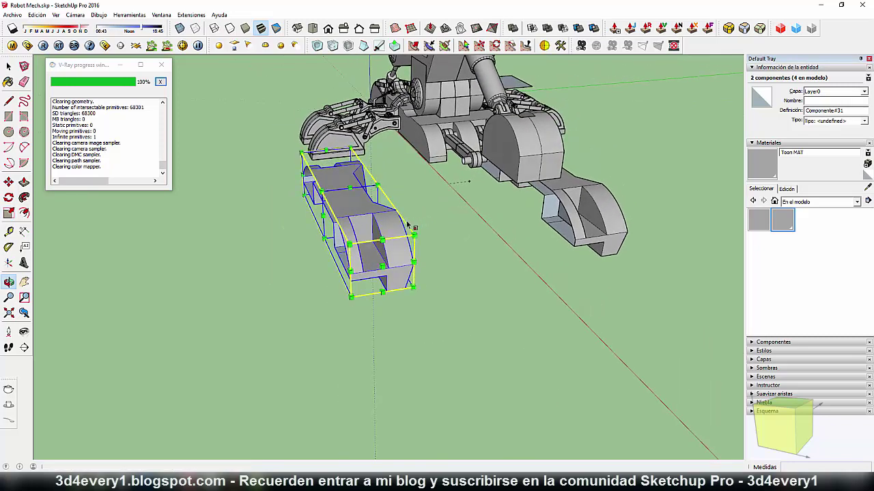
left_click_drag(323, 215, 447, 198)
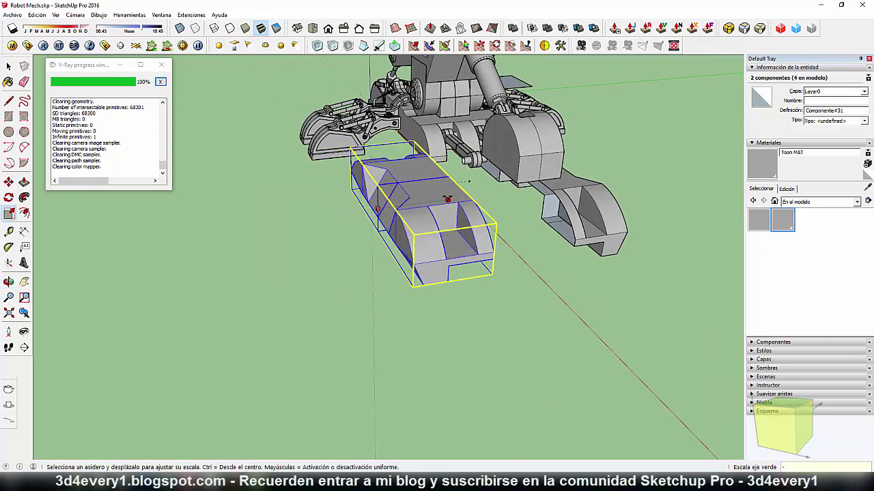
type("-1")
key("Return")
key("space")
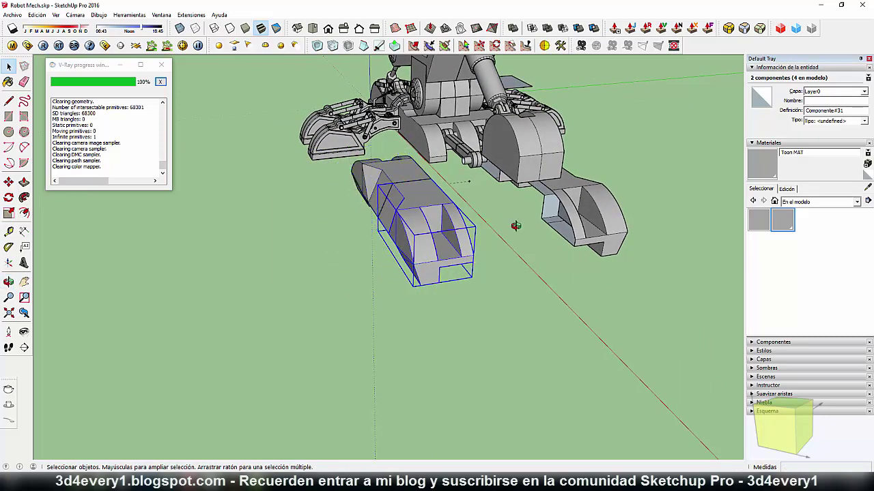
Move both mirrored blocks onto the foot beside the original toe block
middle_click_drag(517, 224, 454, 269)
key("m")
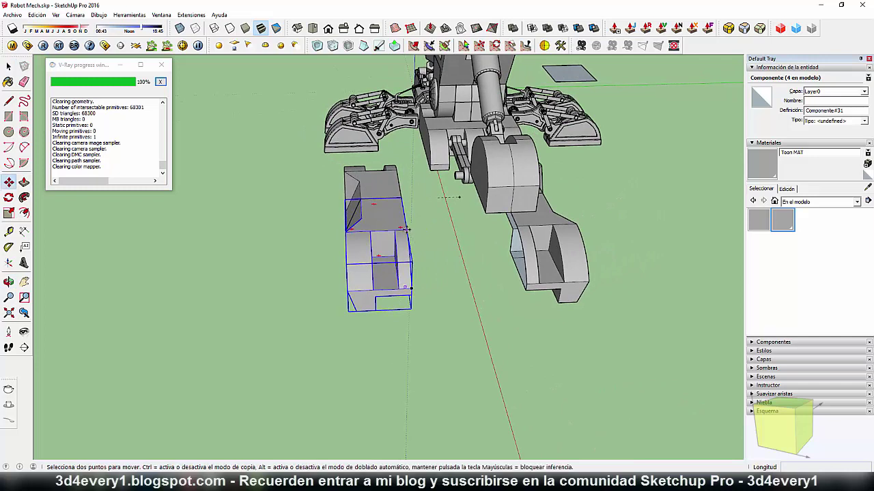
left_click(383, 190)
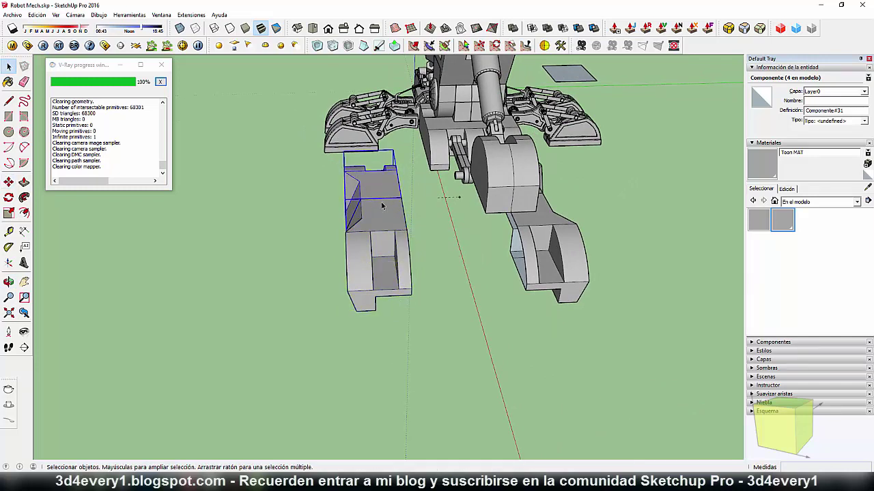
left_click(405, 254, "shift")
key("m")
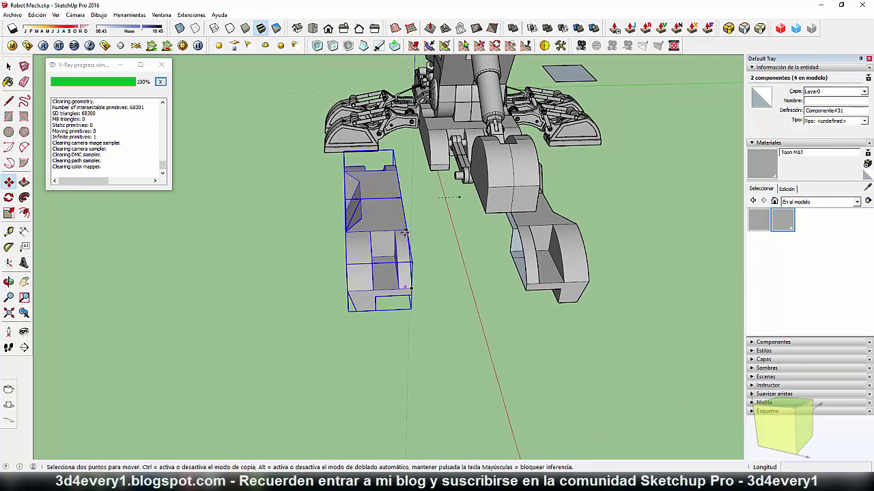
left_click_drag(406, 232, 454, 231)
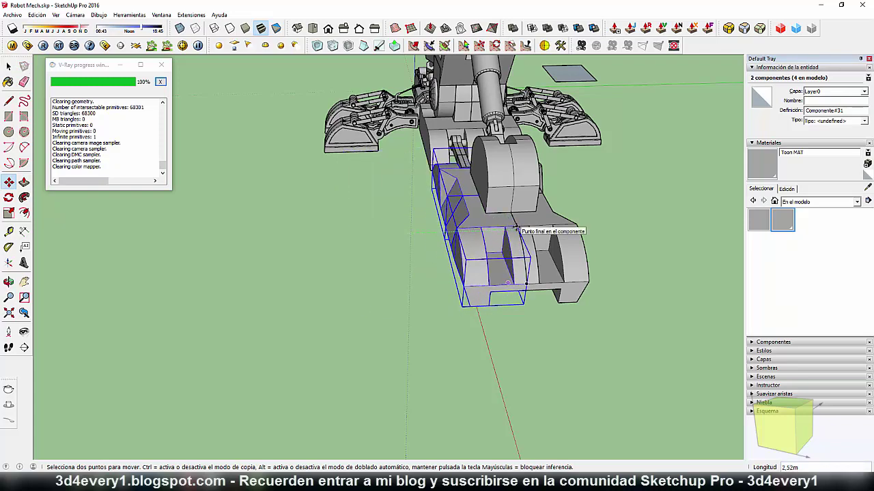
scroll(453, 231, "down", 1)
key("space")
left_click(515, 355)
mouse_move(484, 279)
middle_mouse_down()
mouse_move(404, 286)
mouse_move(437, 296)
mouse_move(249, 305)
mouse_move(566, 309)
mouse_move(300, 271)
mouse_move(209, 273)
mouse_move(396, 313)
mouse_move(332, 308)
middle_mouse_up()
scroll(429, 284, "up", 2)
scroll(430, 285, "down", 1)
scroll(450, 296, "down", 2)
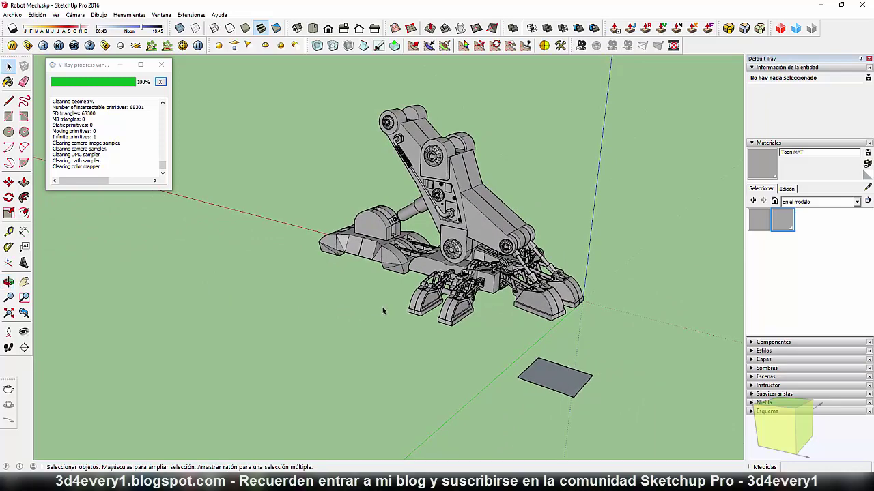
scroll(369, 322, "down", 2)
middle_click_drag(397, 335, 414, 347)
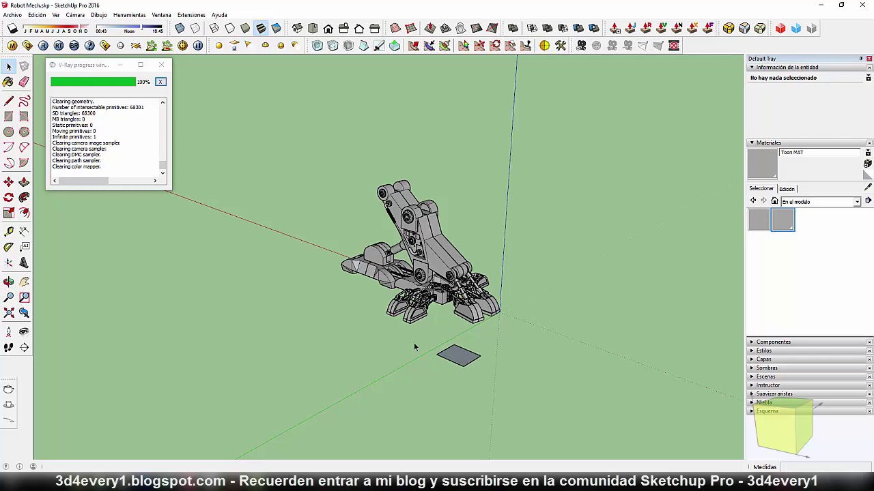
scroll(413, 337, "up", 1)
scroll(415, 341, "up", 2)
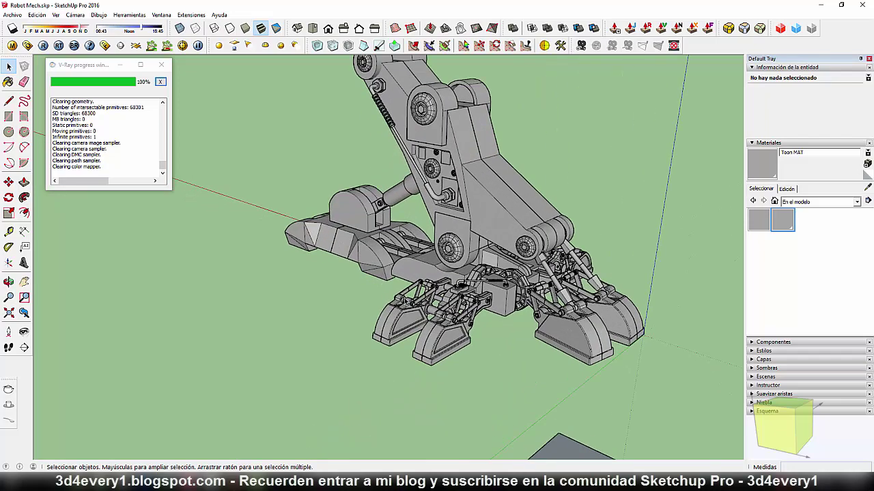
scroll(424, 352, "up", 2)
mouse_move(435, 359)
middle_mouse_down()
mouse_move(390, 351)
mouse_move(419, 374)
middle_mouse_up()
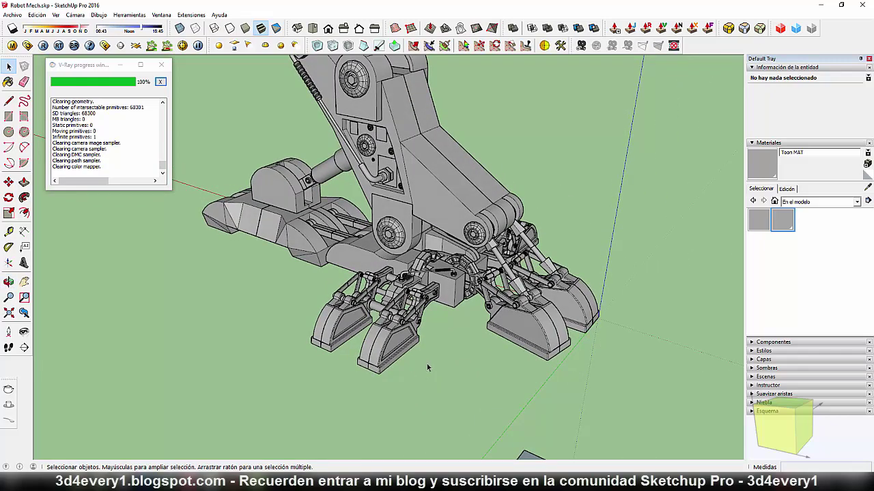
scroll(427, 362, "down", 2)
middle_click_drag(437, 364, 414, 359)
scroll(403, 358, "up", 2)
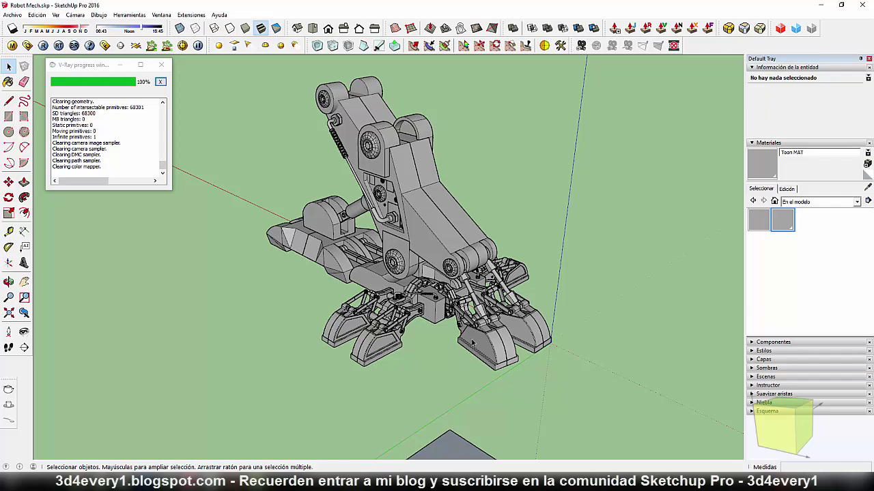
mouse_move(471, 343)
middle_mouse_down()
mouse_move(423, 396)
mouse_move(480, 404)
mouse_move(434, 399)
middle_mouse_up()
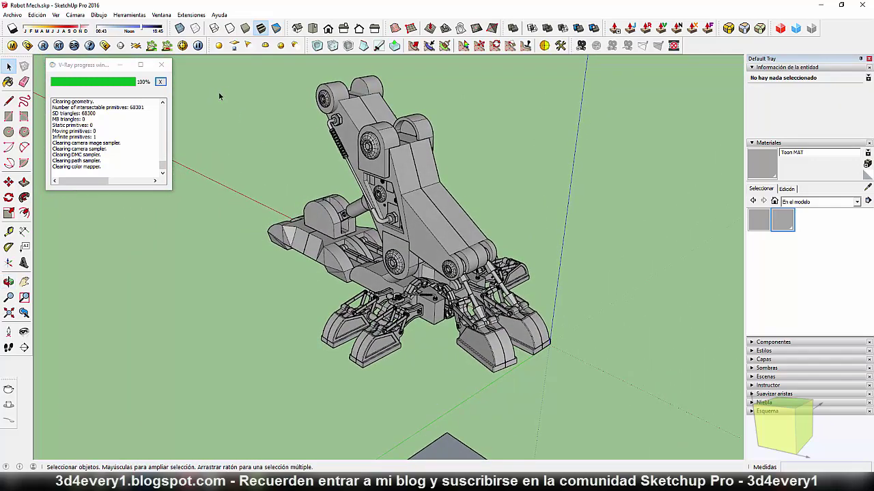
left_click(136, 16)
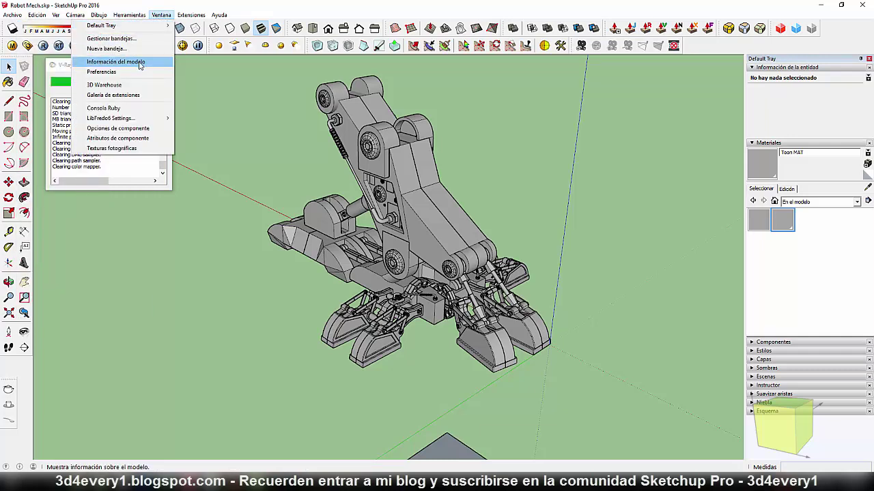
left_click(140, 62)
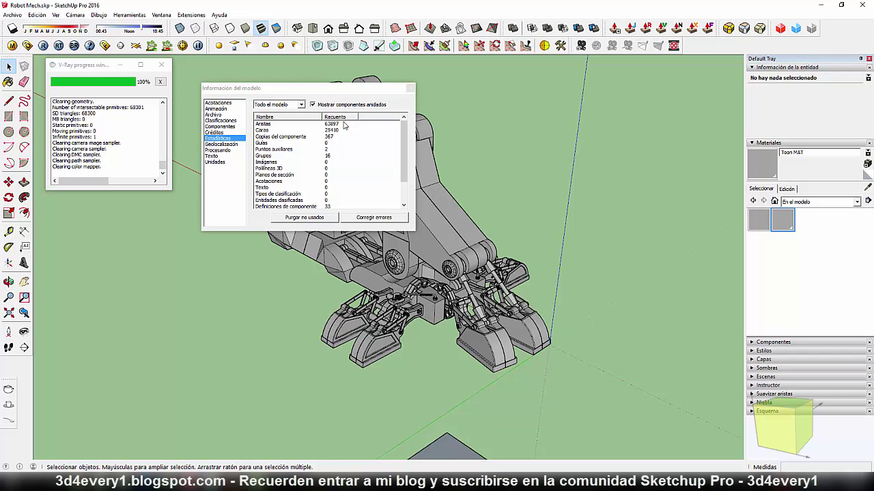
left_click(312, 105)
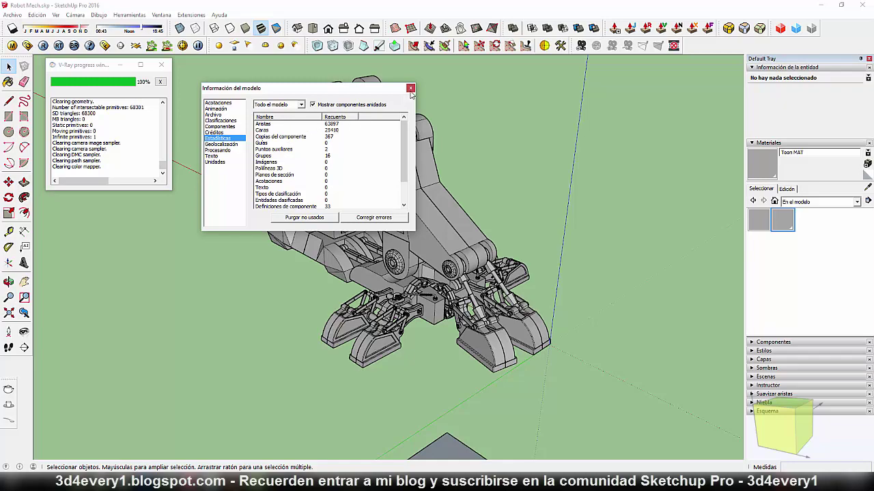
left_click(410, 88)
mouse_move(516, 117)
middle_mouse_down()
mouse_move(379, 179)
mouse_move(277, 258)
mouse_move(355, 258)
mouse_move(369, 278)
mouse_move(349, 273)
mouse_move(362, 281)
mouse_move(370, 307)
middle_mouse_up()
From a lower frontal view, save the model via Archivo > Guardar and start a V-Ray render
scroll(305, 251, "down", 3)
scroll(362, 270, "up", 3)
scroll(362, 282, "up", 3)
scroll(367, 323, "up", 2)
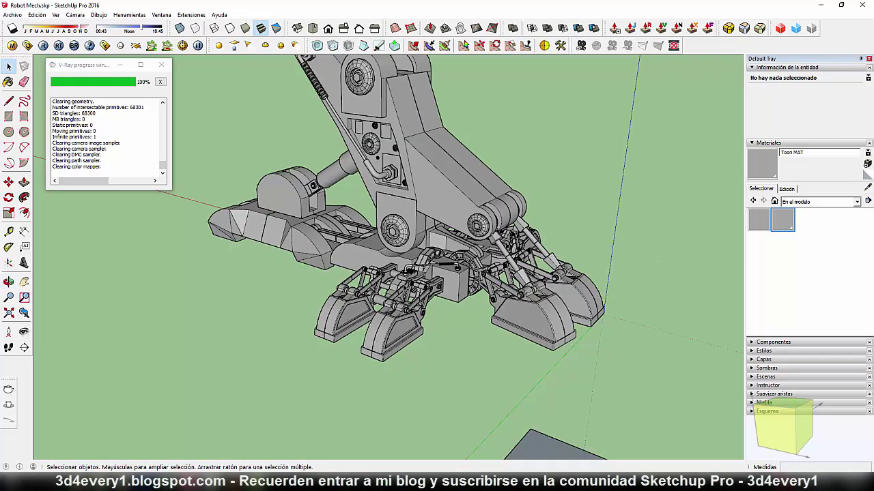
scroll(368, 321, "down", 2)
mouse_move(369, 321)
middle_mouse_down()
mouse_move(372, 300)
mouse_move(369, 321)
mouse_move(389, 304)
mouse_move(447, 318)
middle_mouse_up()
scroll(372, 308, "up", 2)
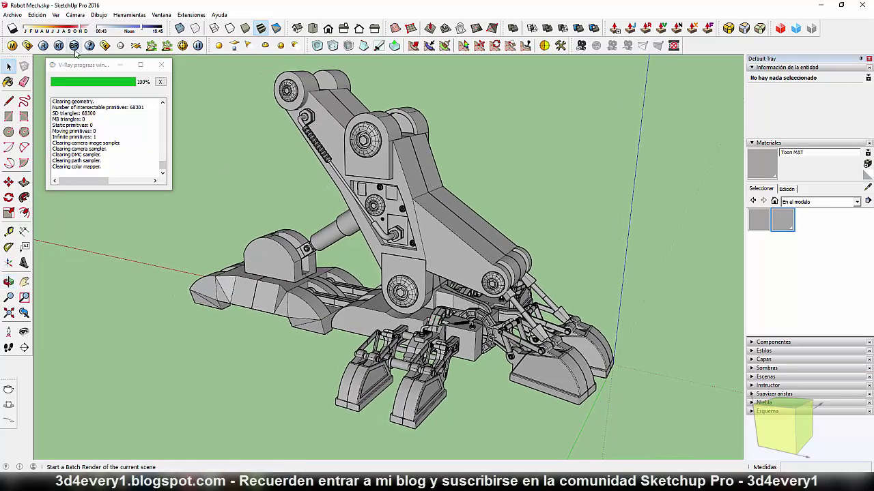
left_click(12, 14)
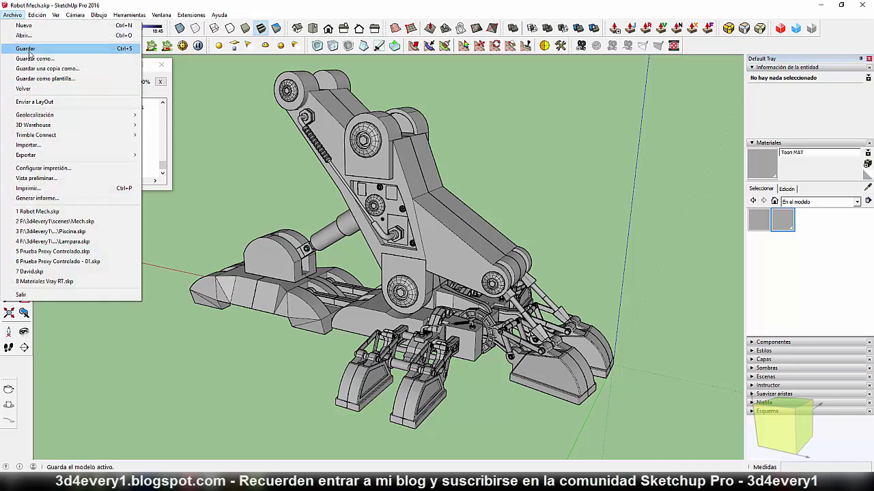
left_click(68, 49)
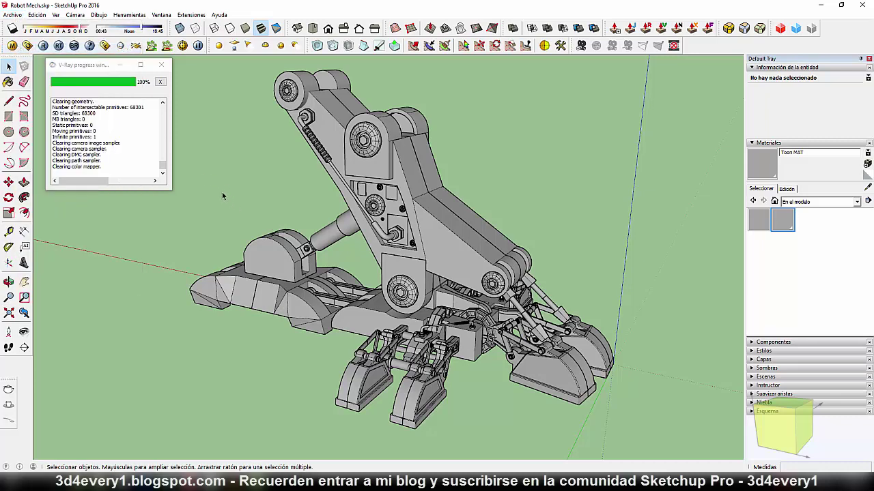
left_click(43, 45)
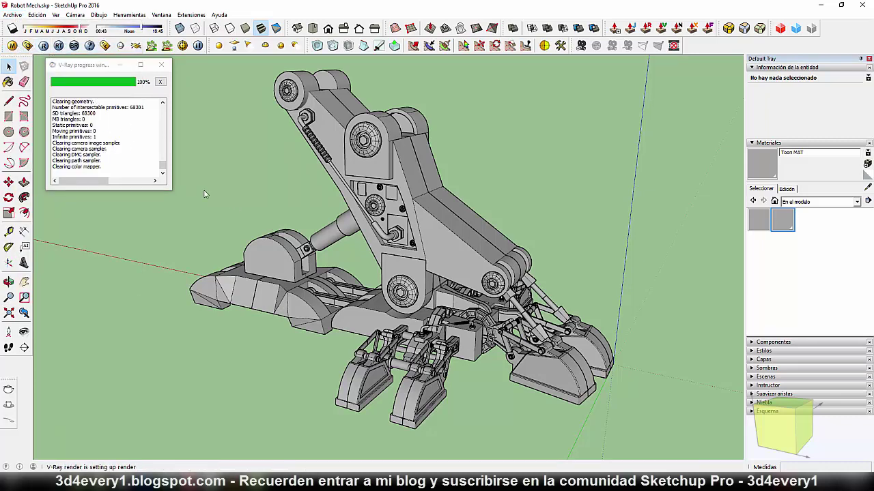